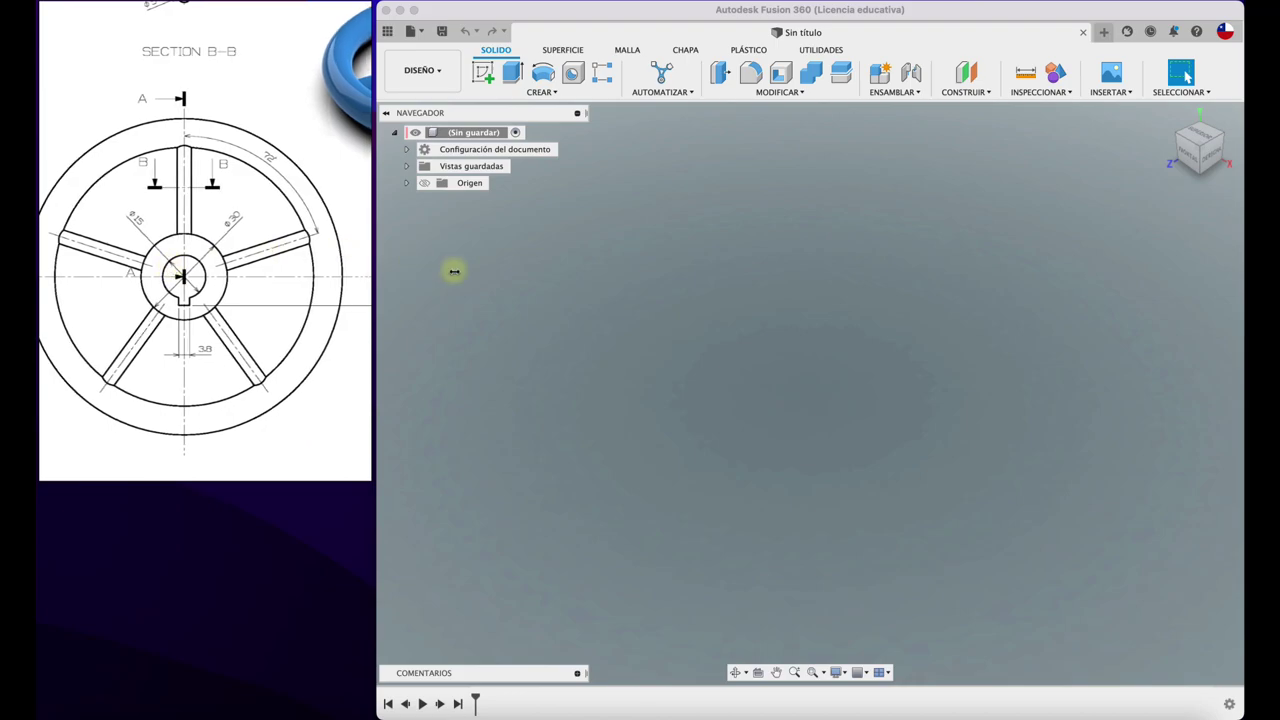
- Expand the document settings to confirm the new design's units are mm
left_click(633, 280)
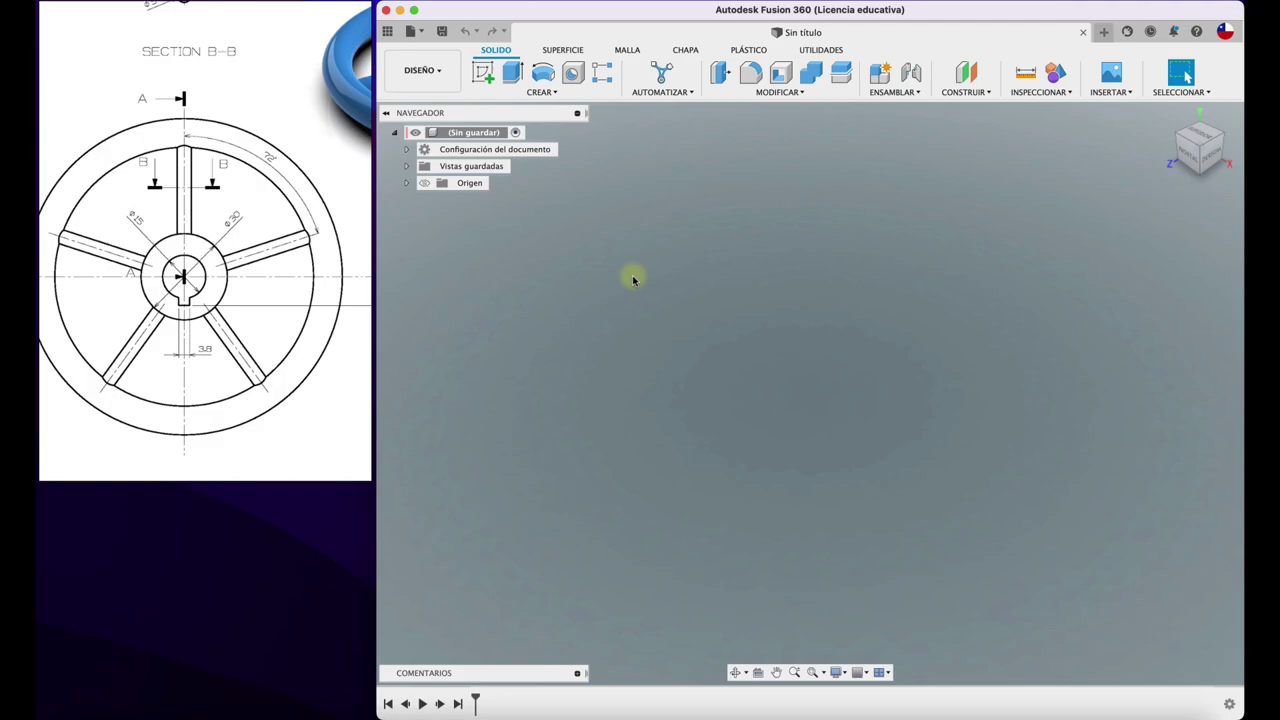
left_click(407, 150)
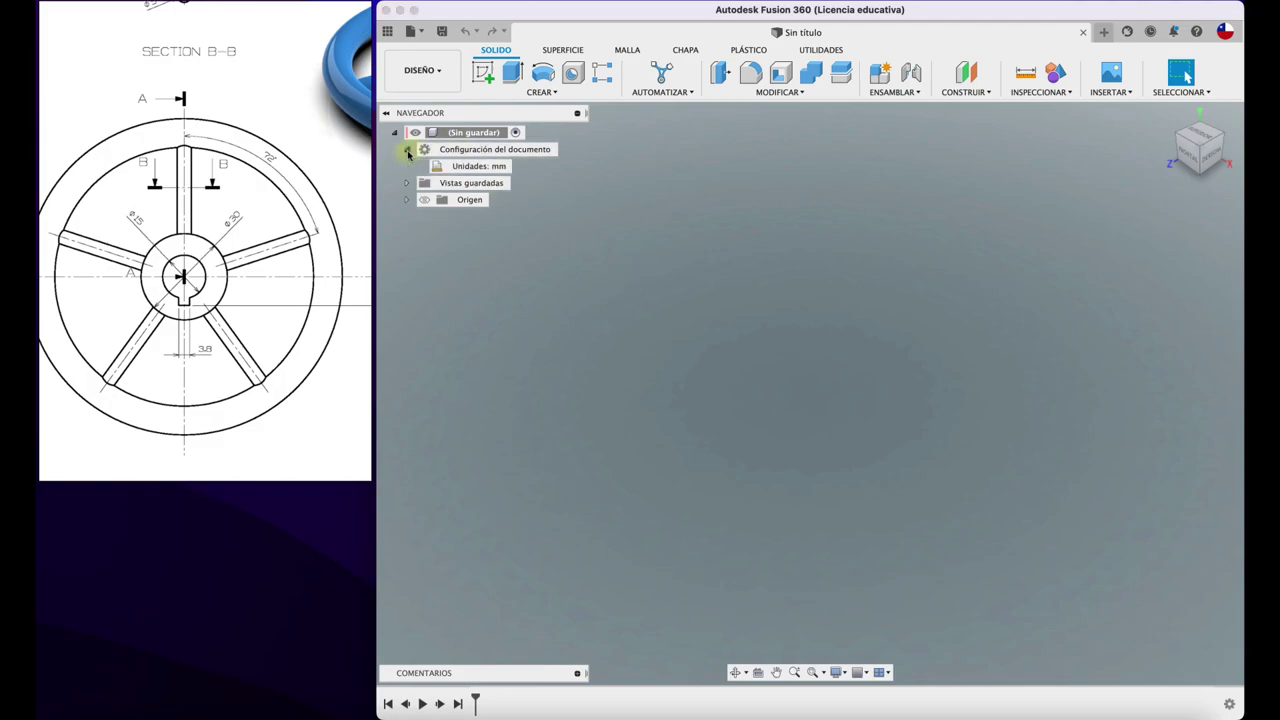
mouse_move(478, 166)
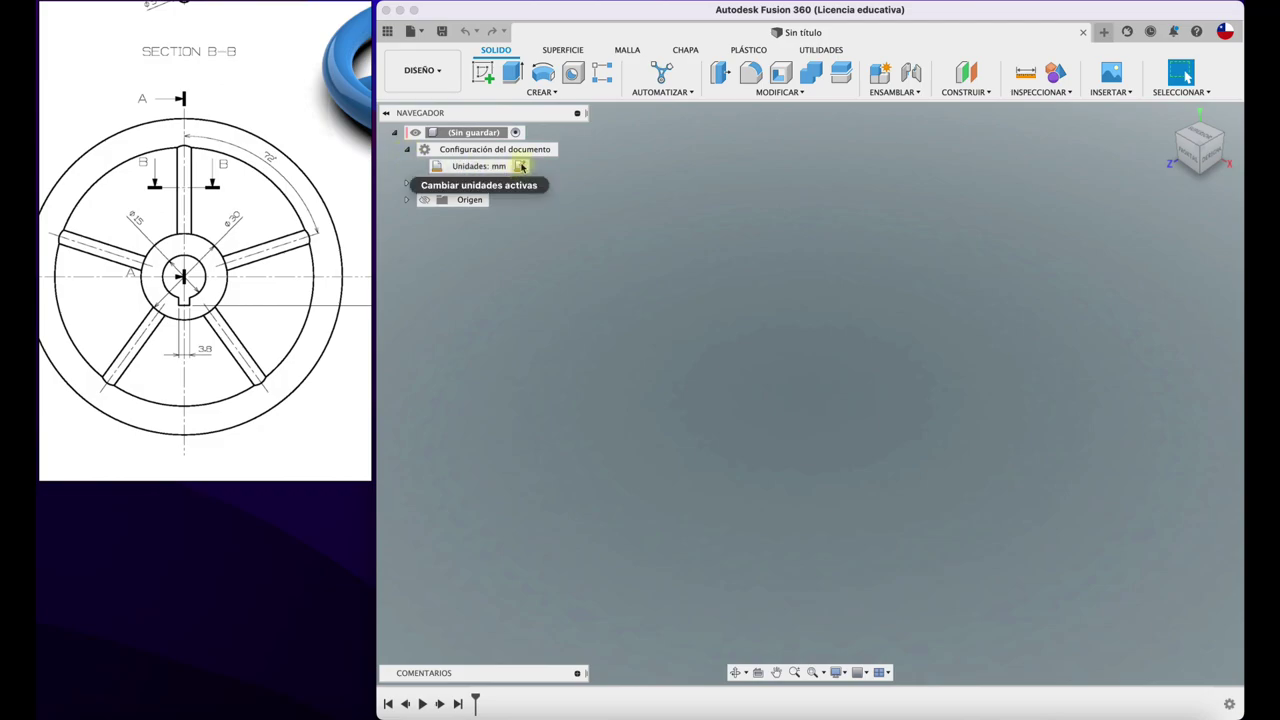
- Show the origin planes and axes, orbit around them, and select the XZ plane
left_click(425, 201)
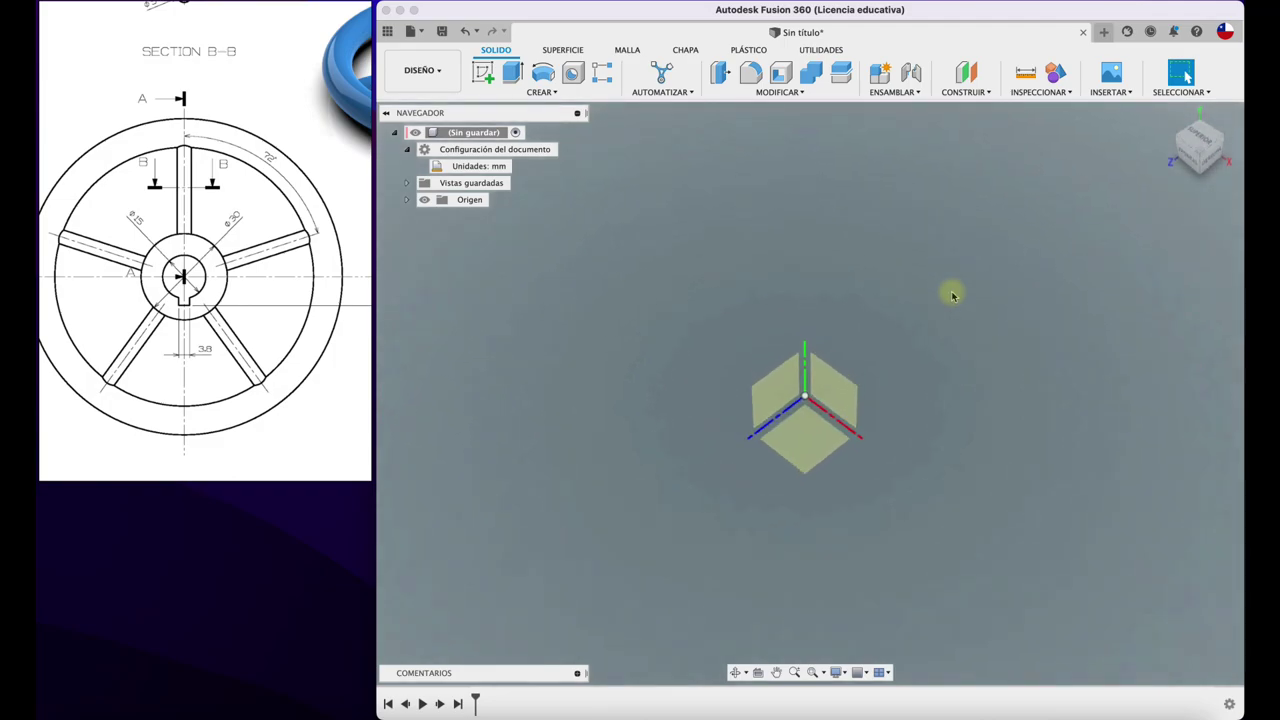
mouse_move(952, 296)
middle_mouse_down("shift")
mouse_move(876, 319)
mouse_move(761, 520)
middle_mouse_up("shift")
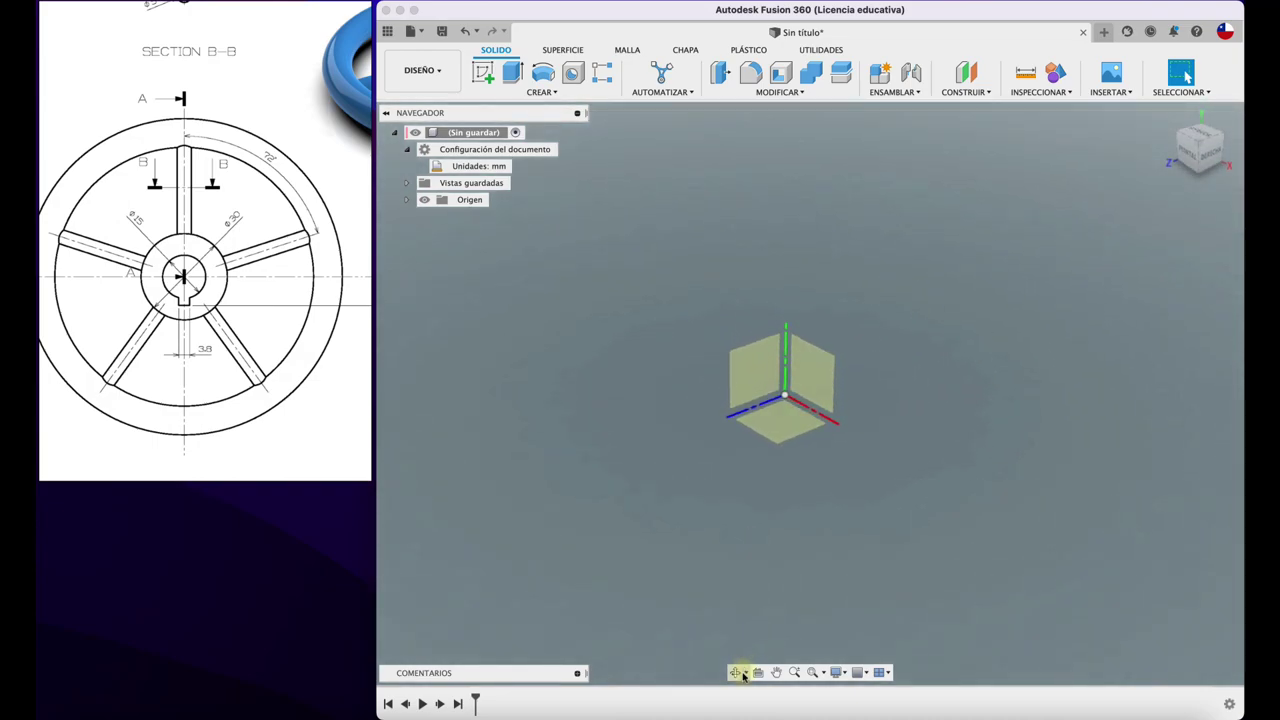
mouse_move(774, 609)
middle_mouse_down("shift")
mouse_move(914, 349)
mouse_move(1166, 116)
middle_mouse_up("shift")
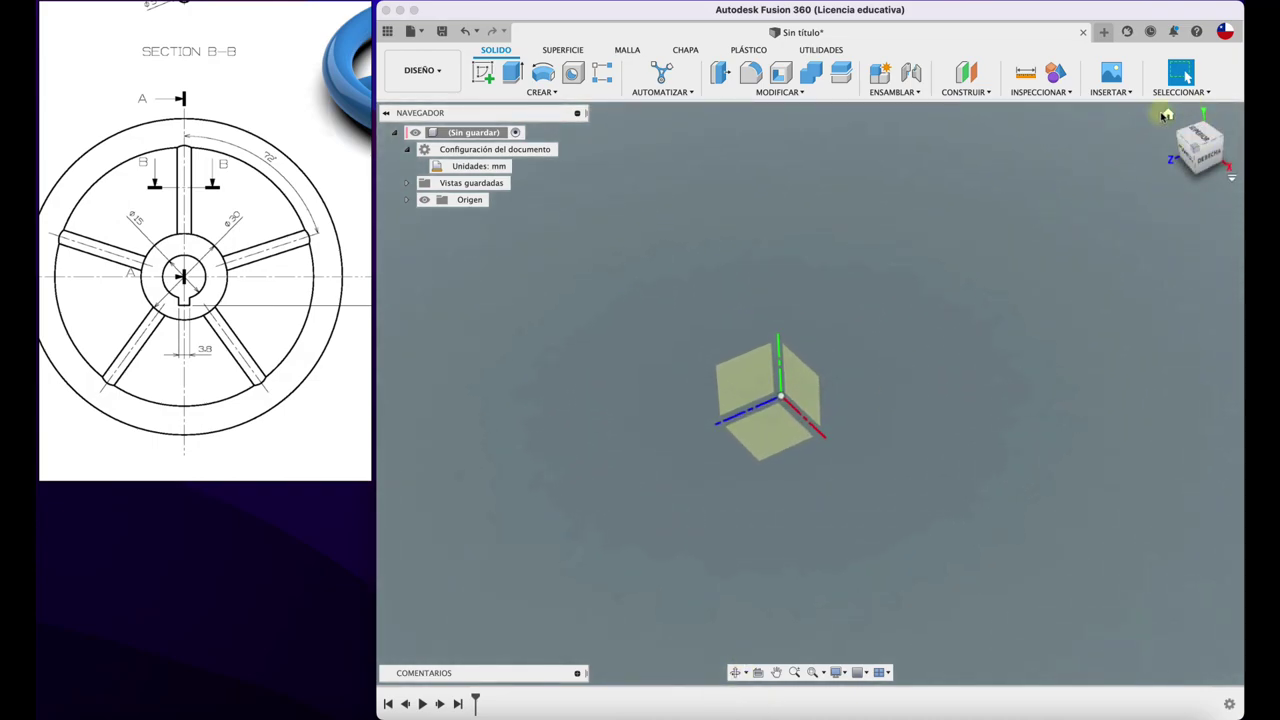
left_click(776, 442)
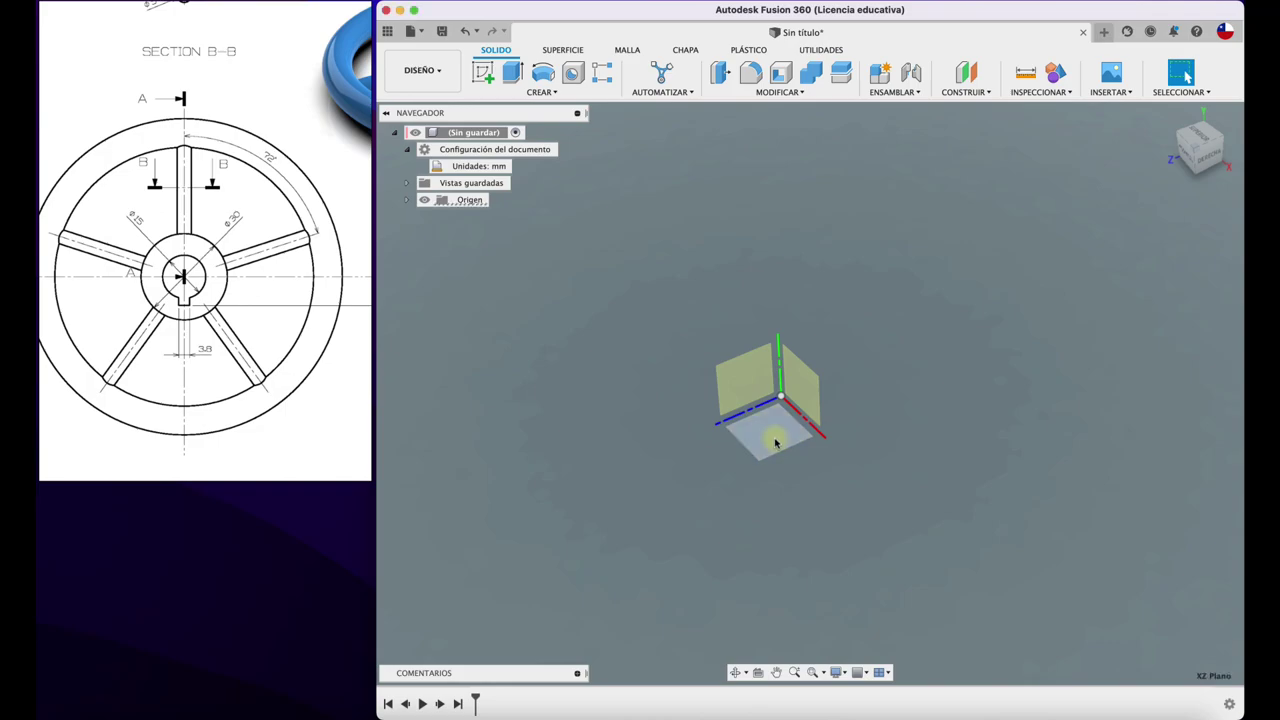
middle_click_drag(776, 436, 774, 434, "shift")
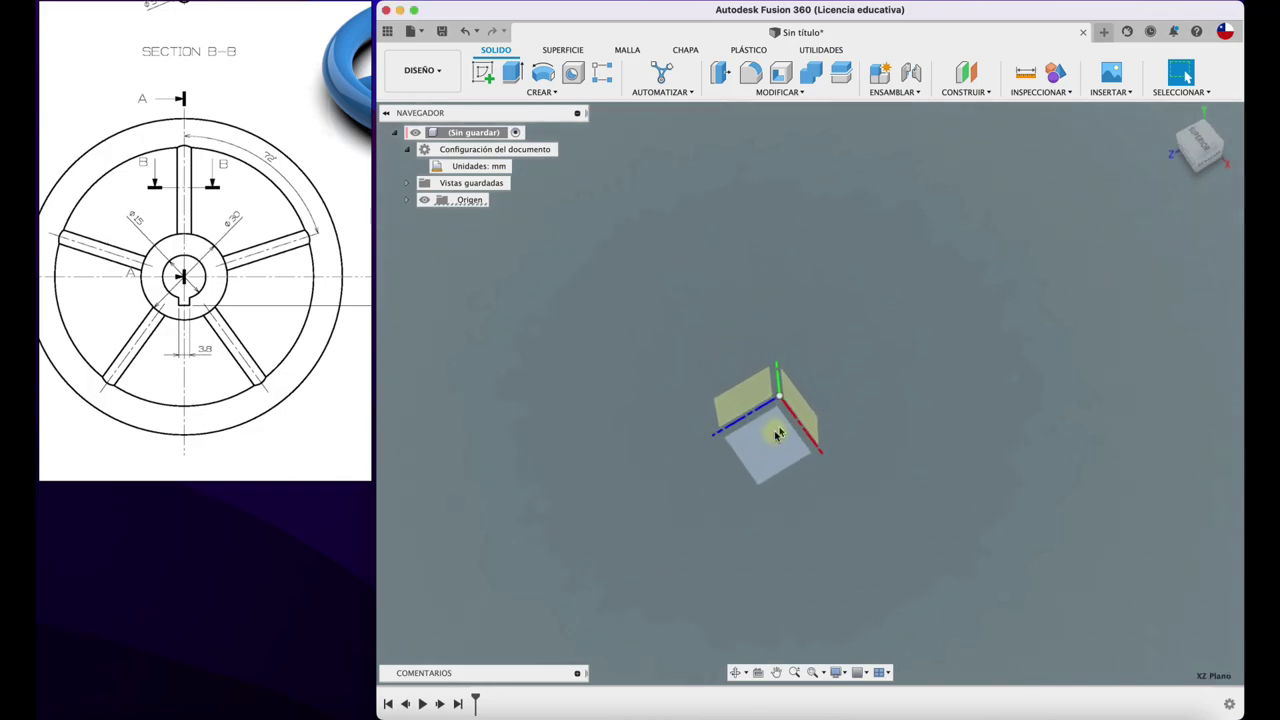
left_click(774, 434)
middle_click_drag(995, 277, 760, 380, "shift")
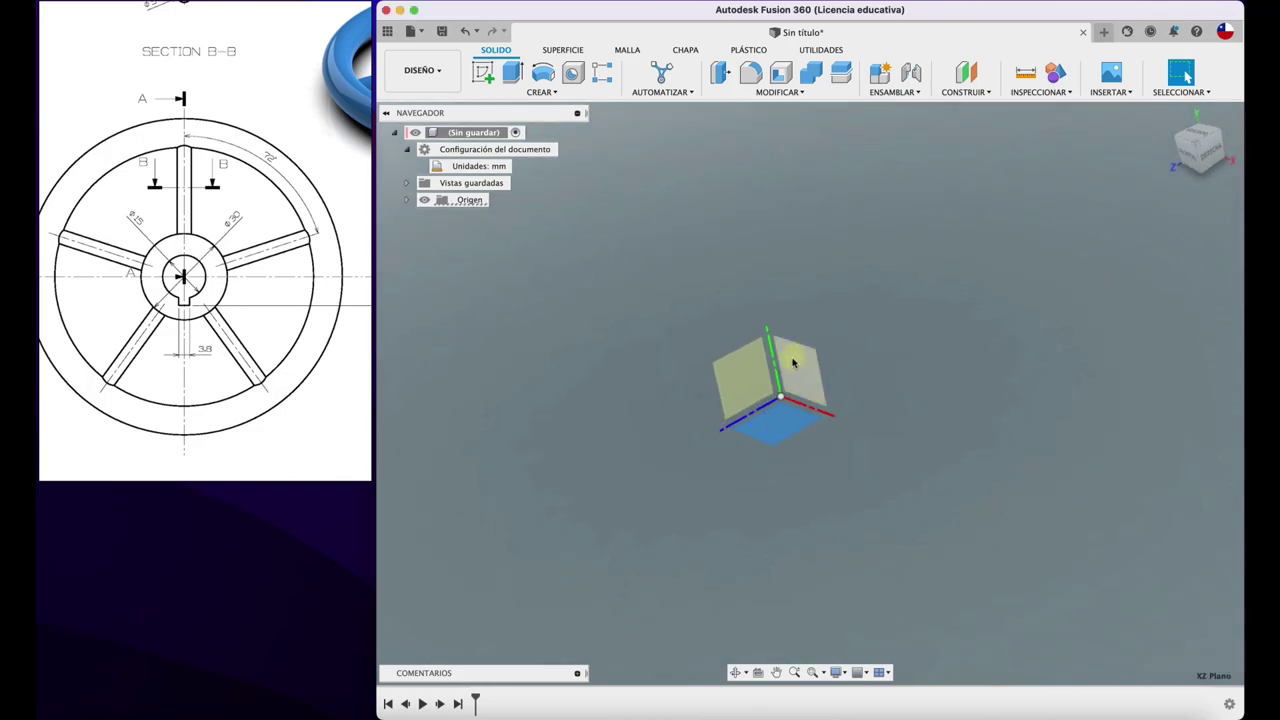
left_click(740, 380)
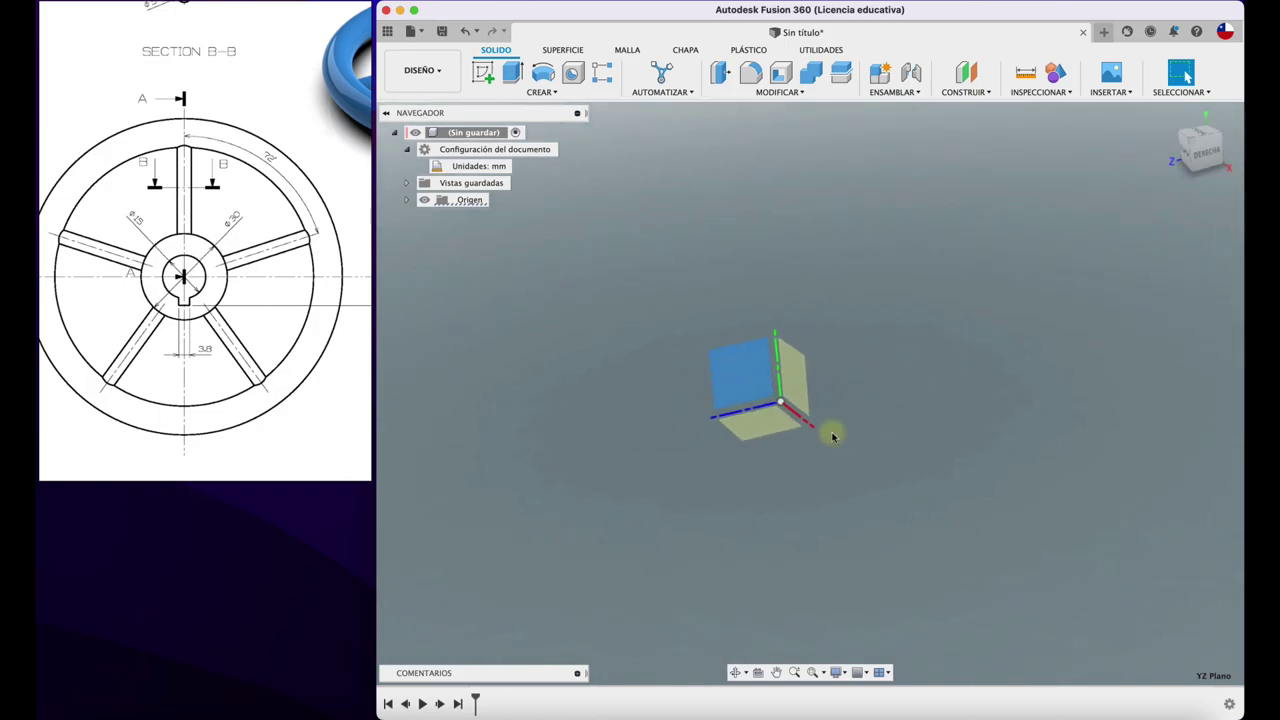
middle_click_drag(830, 433, 760, 471, "shift")
left_click(760, 471)
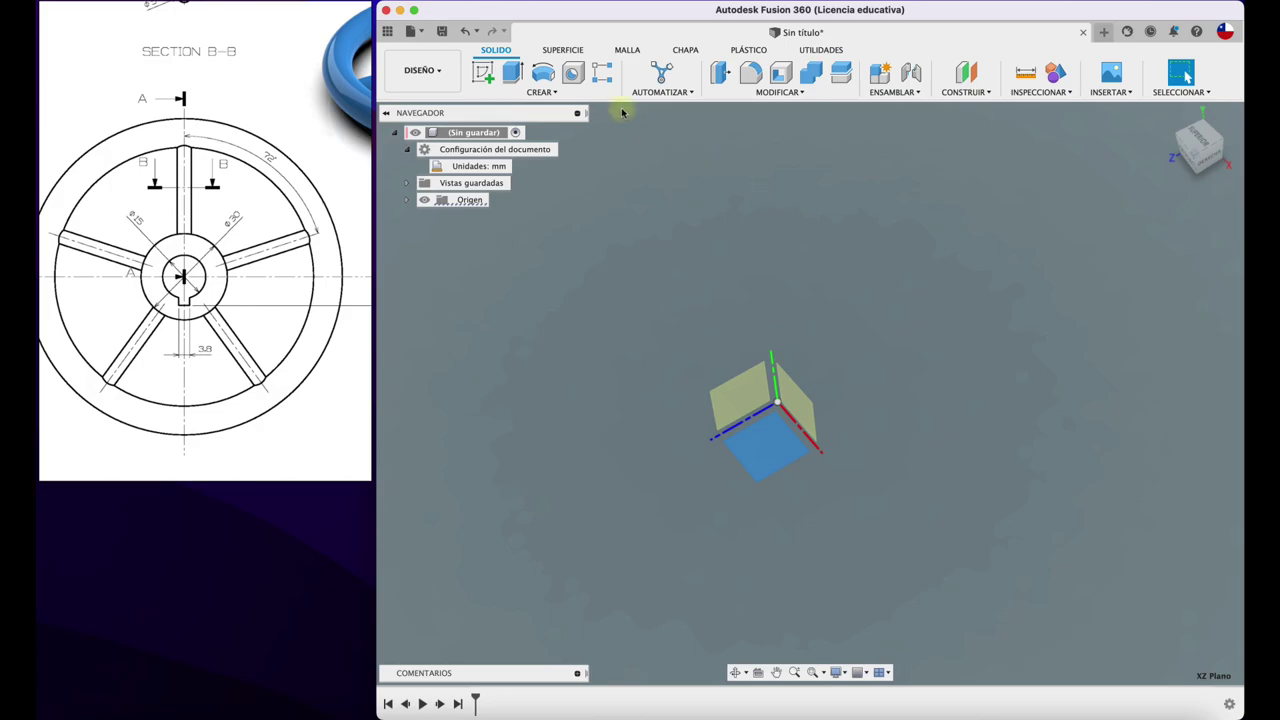
- Sketch a 30 mm diameter circle centred on the origin of the XZ plane
left_click(483, 72)
left_click(800, 445)
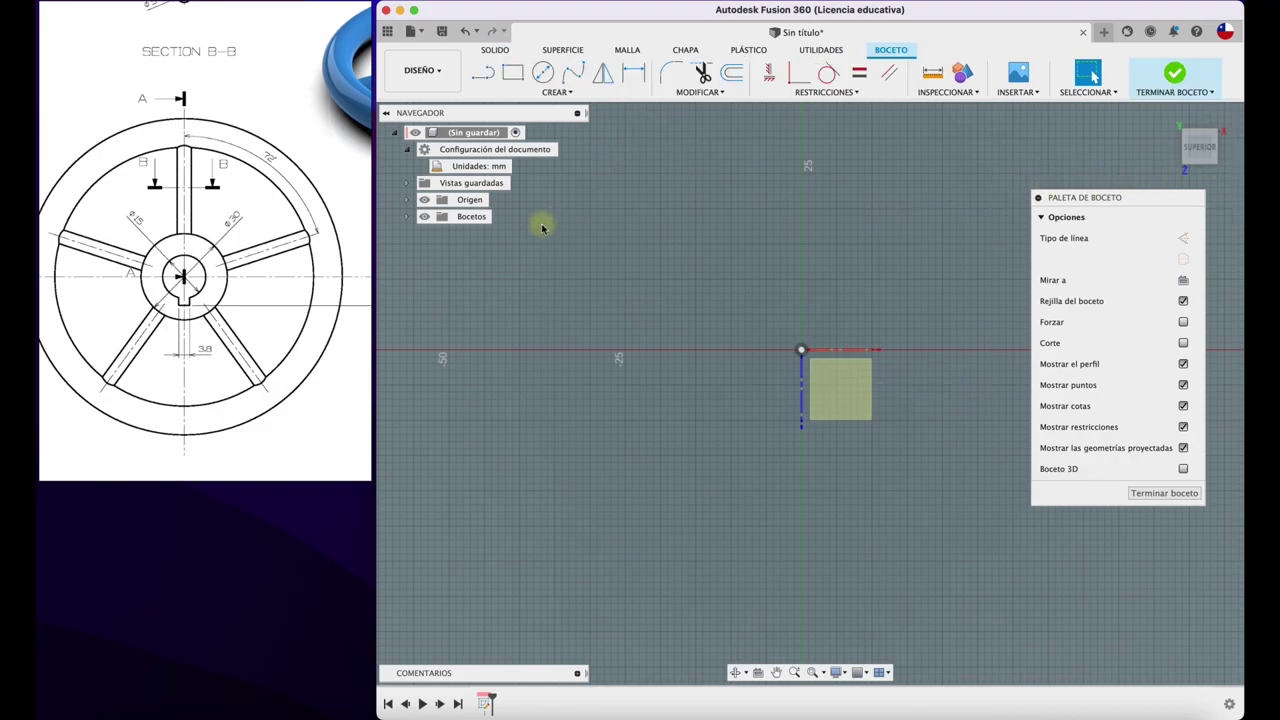
left_click(543, 72)
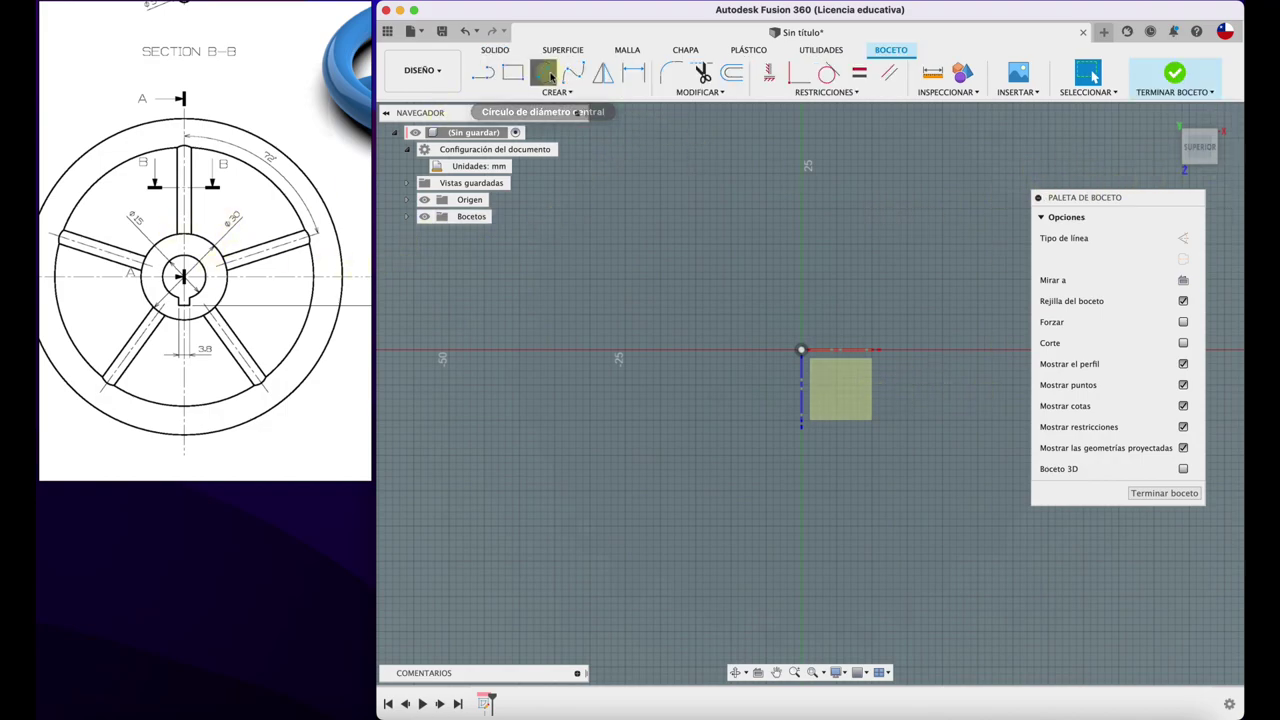
left_click(801, 350)
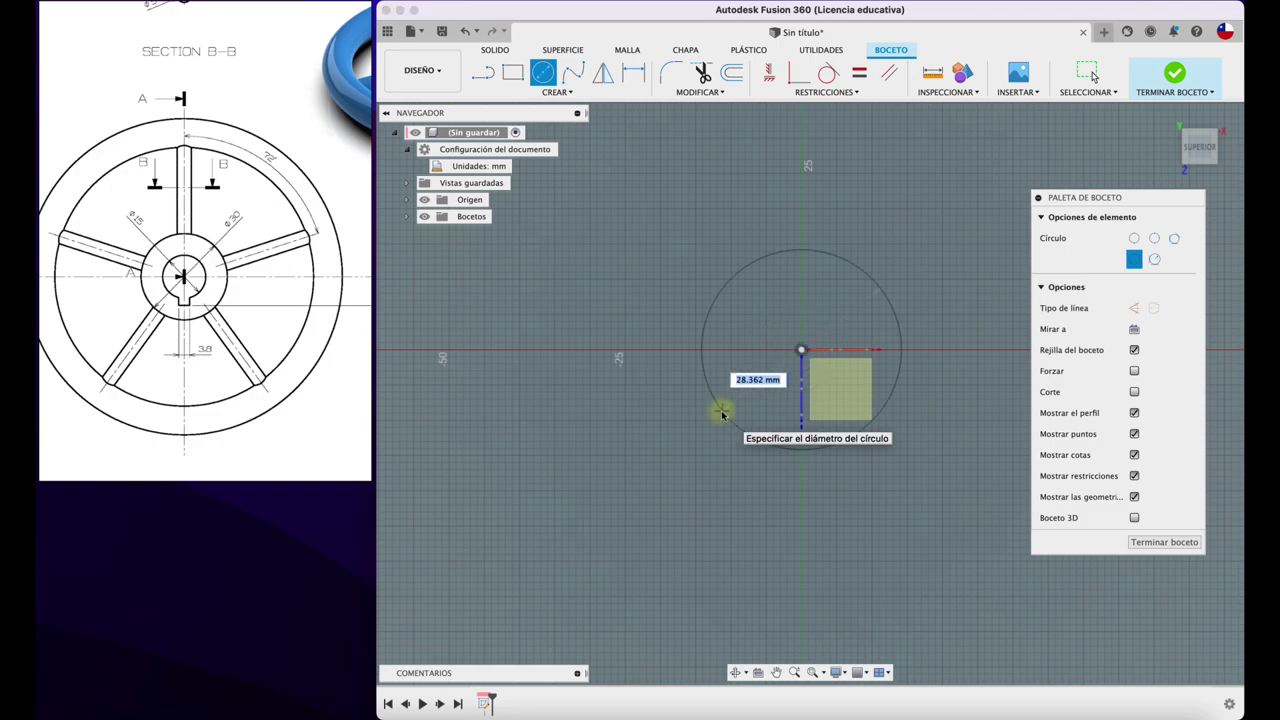
type("30")
key("Return")
key("Escape")
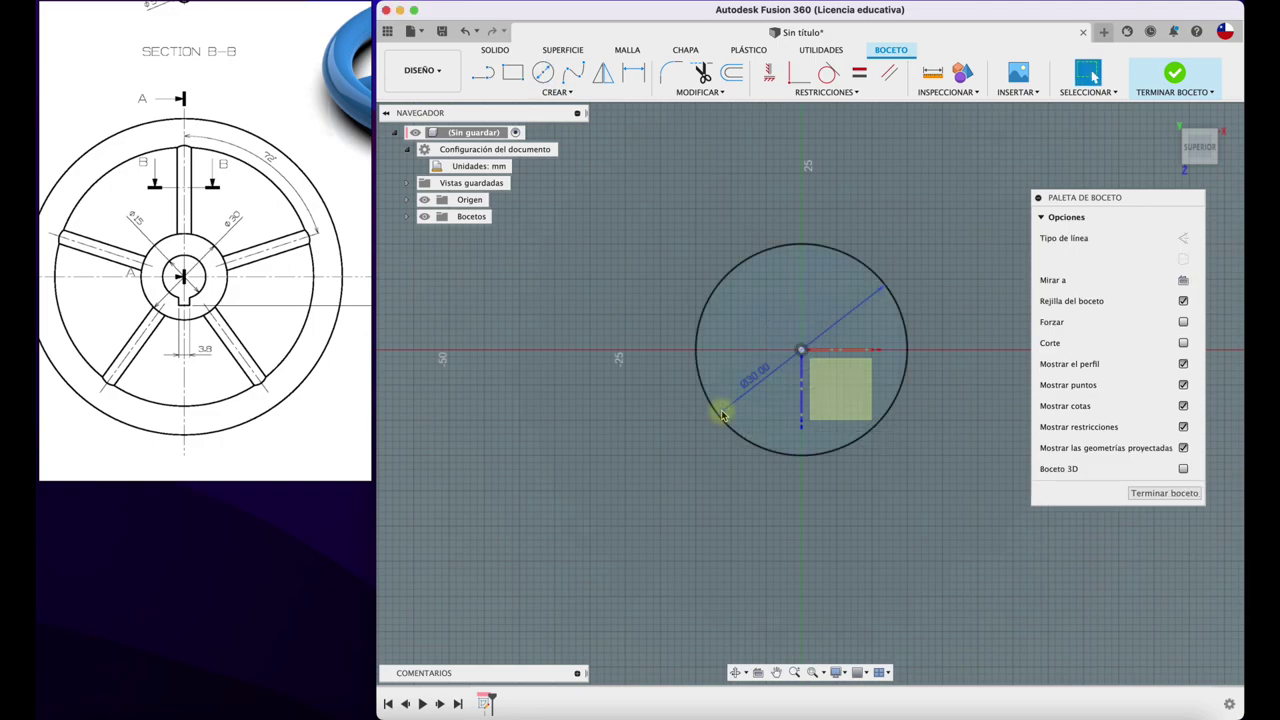
left_click_drag(249, 283, 363, 285)
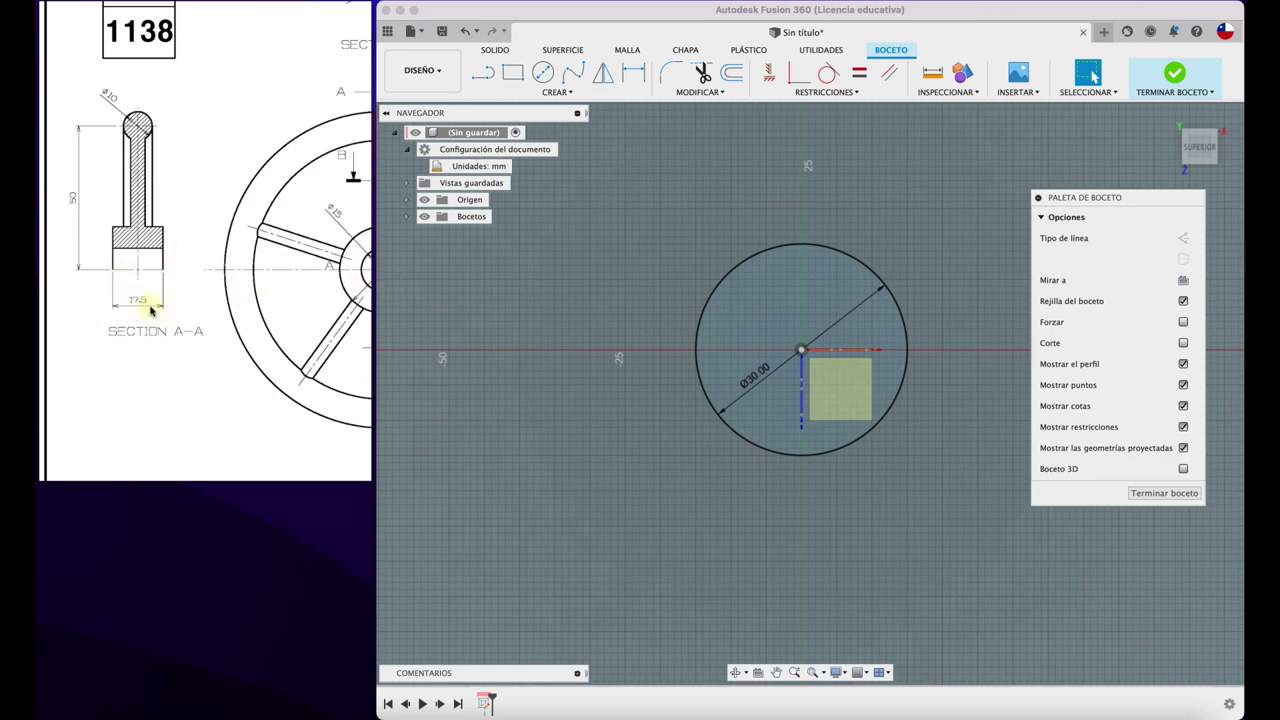
- Finish the sketch and extrude the circle 17.5 mm into a new cylinder body
left_click(1175, 73)
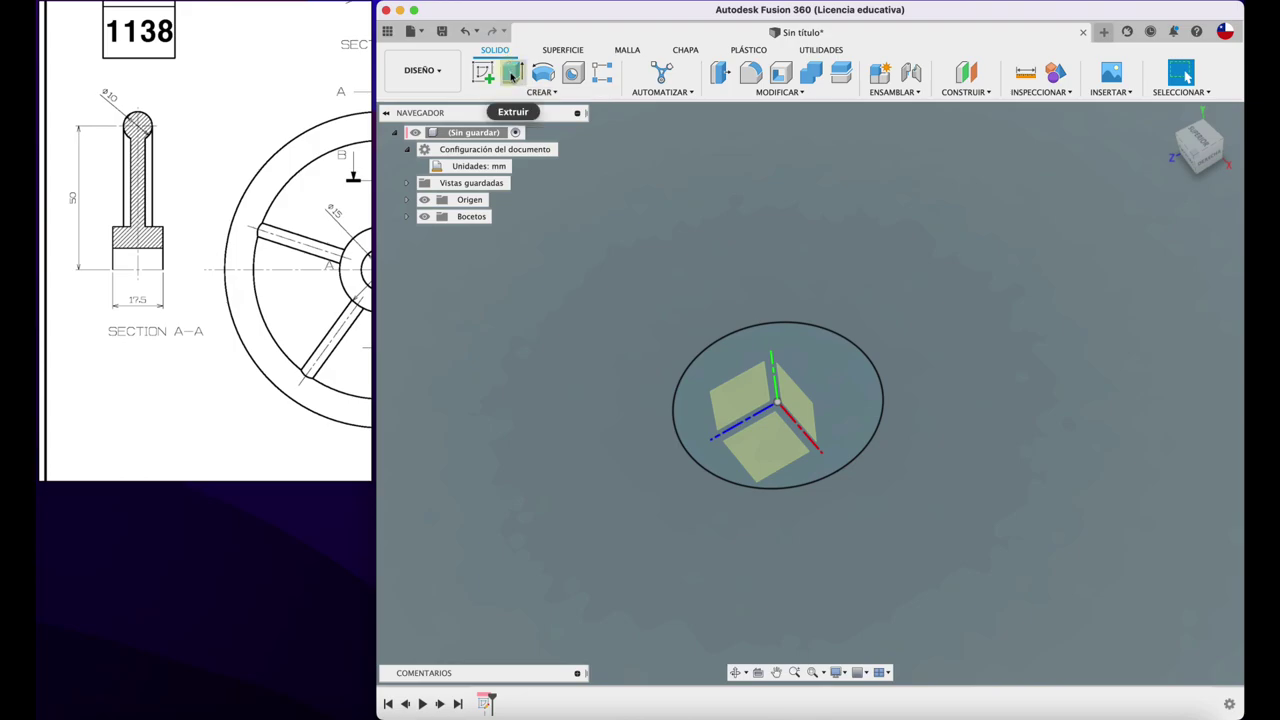
left_click(512, 72)
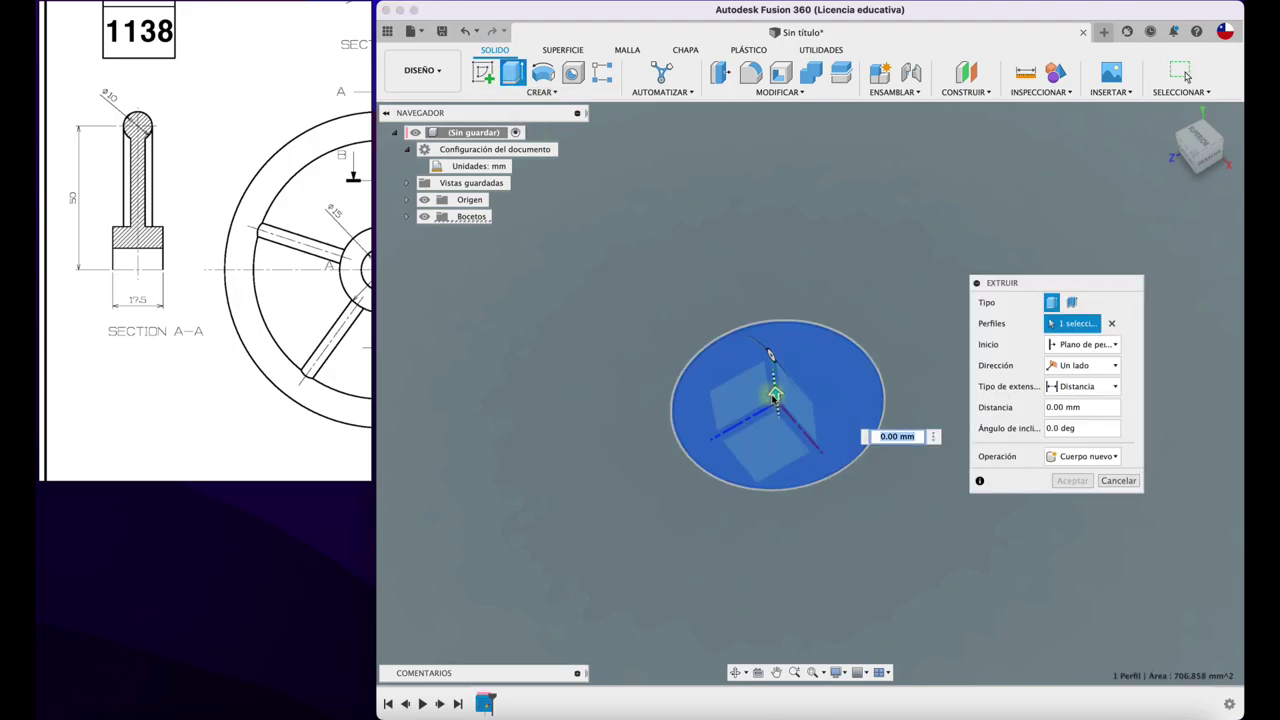
left_click_drag(772, 392, 730, 216)
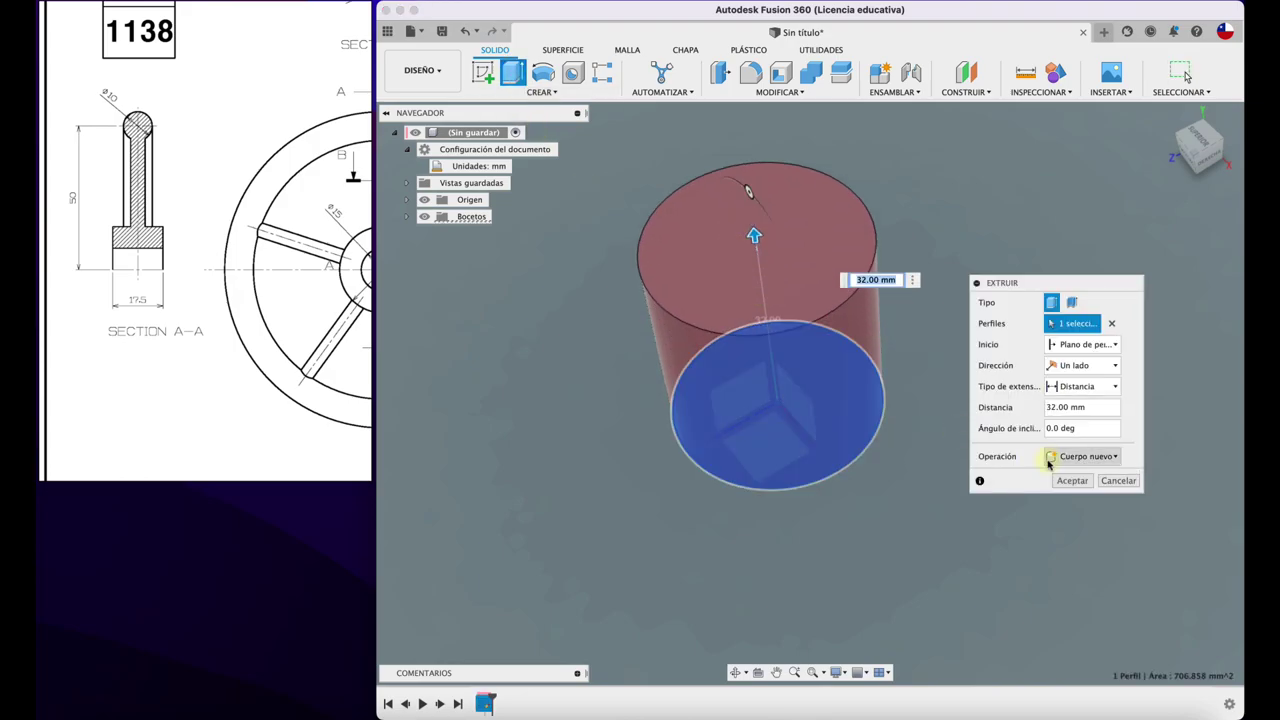
left_click(1100, 404)
left_click_drag(1100, 404, 1017, 409)
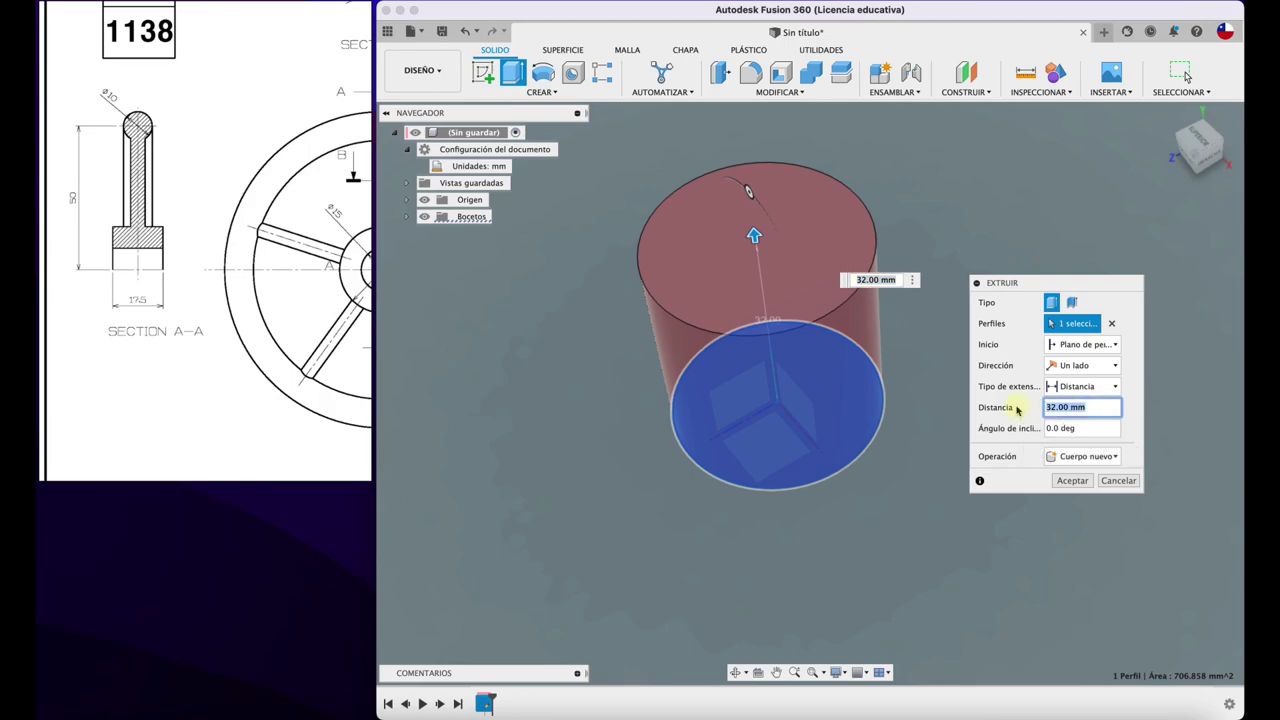
type("17.5")
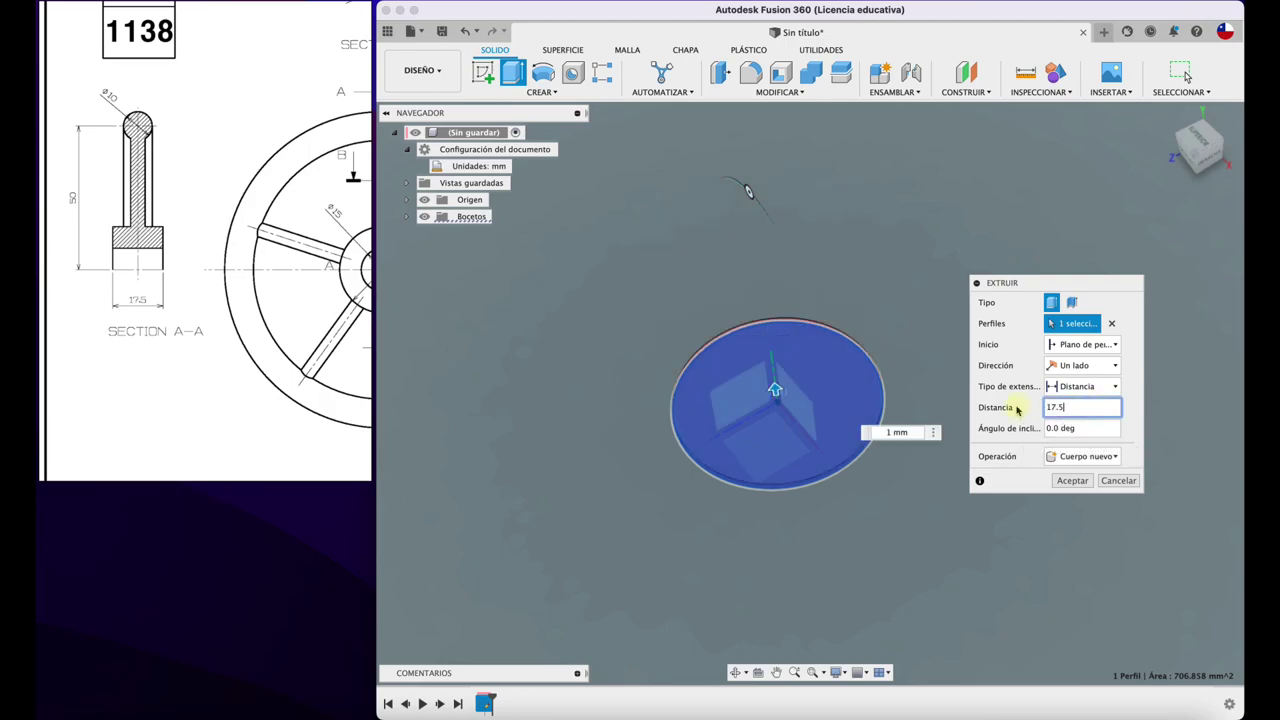
left_click(1072, 480)
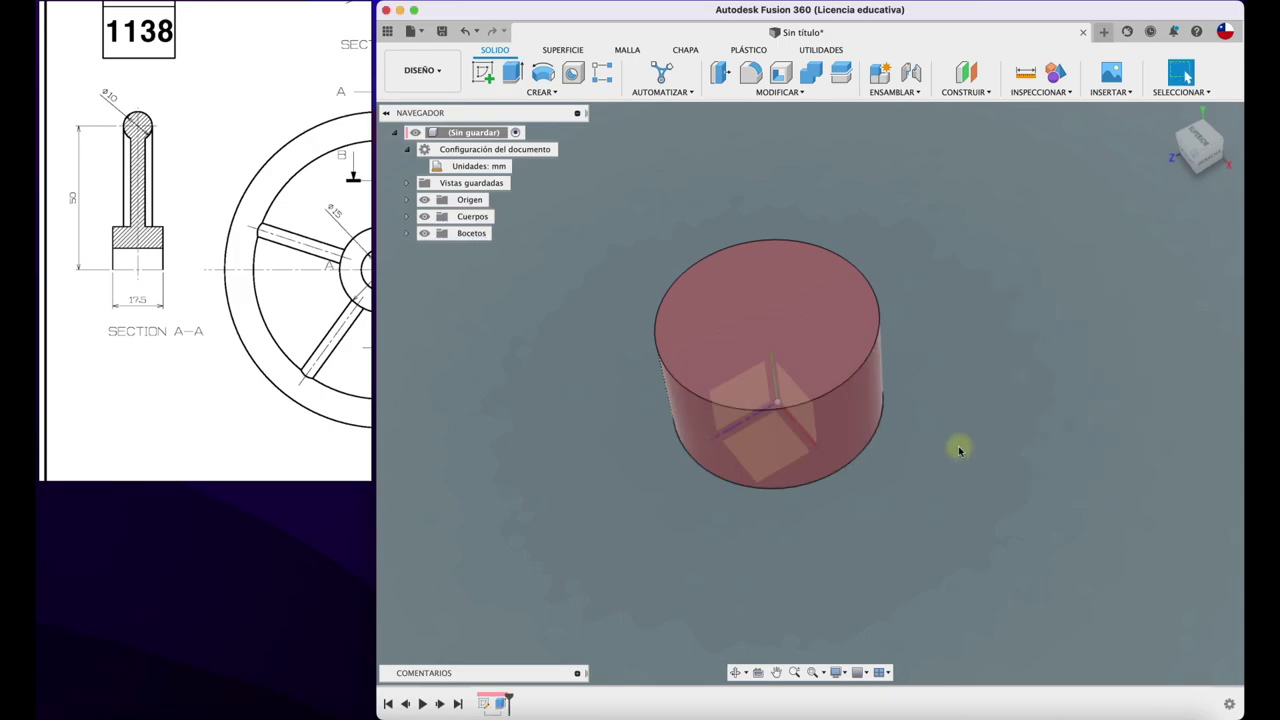
scroll(958, 450, "up", 5, "shift")
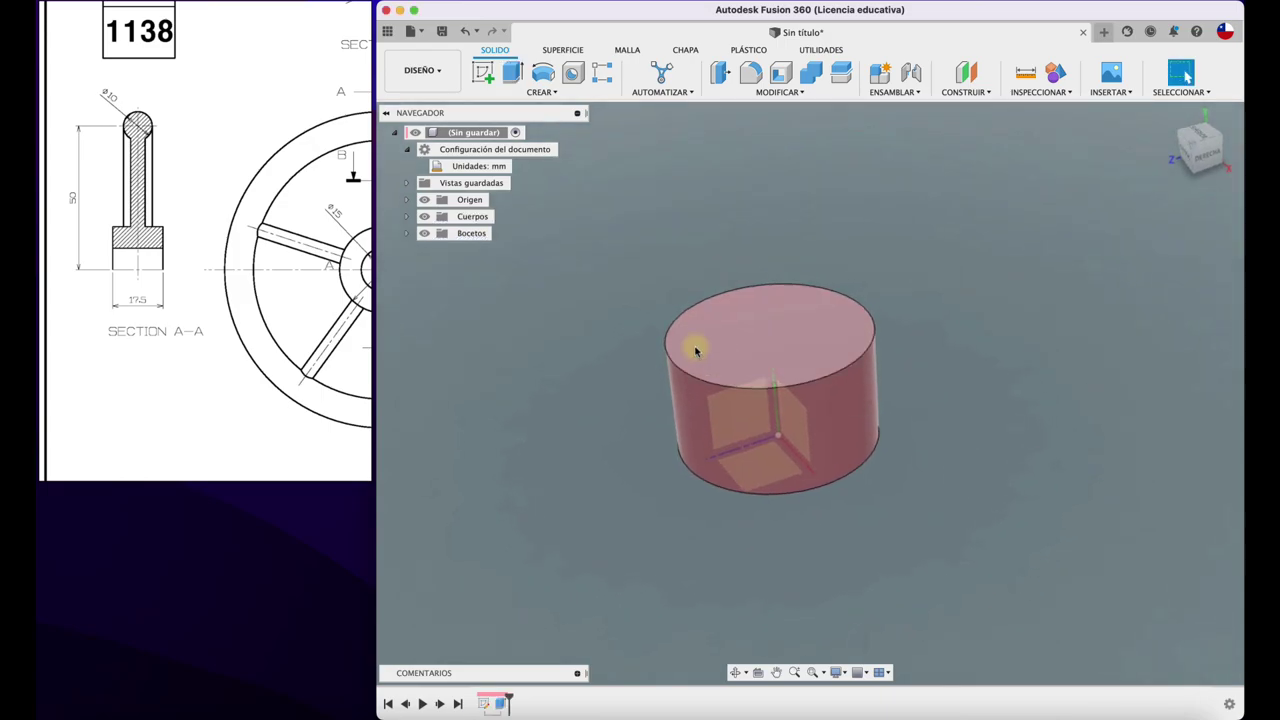
scroll(695, 349, "down", 3, "shift")
scroll(692, 345, "down", 2, "shift")
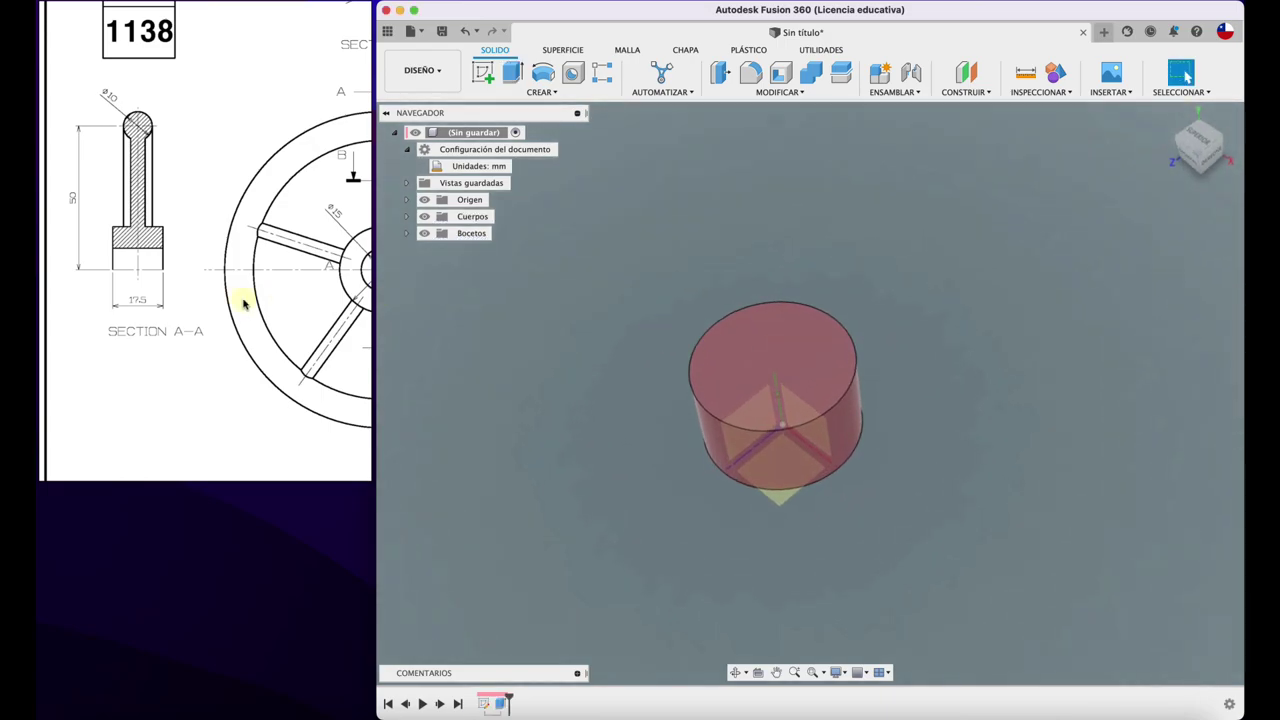
scroll(243, 303, "right", 5)
scroll(305, 278, "up", 5)
scroll(300, 271, "up", 2)
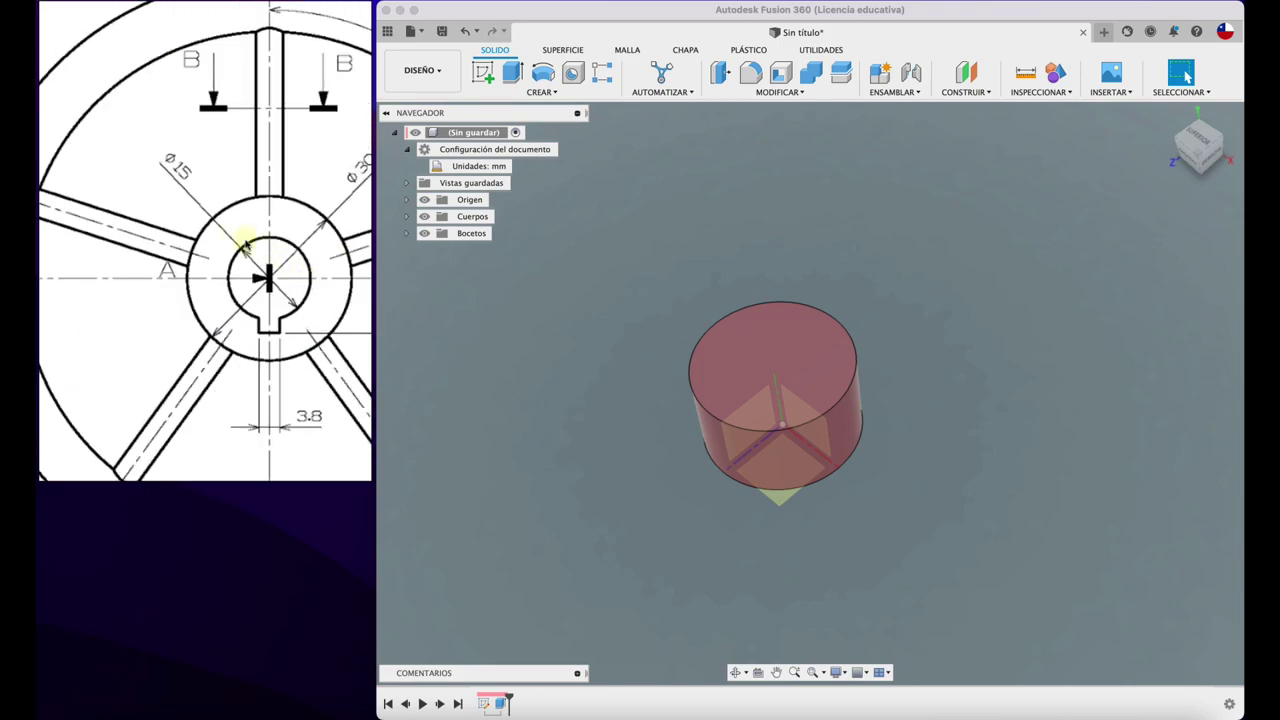
- Sketch a 15 mm circle centred on the cylinder's top face
left_click(483, 72)
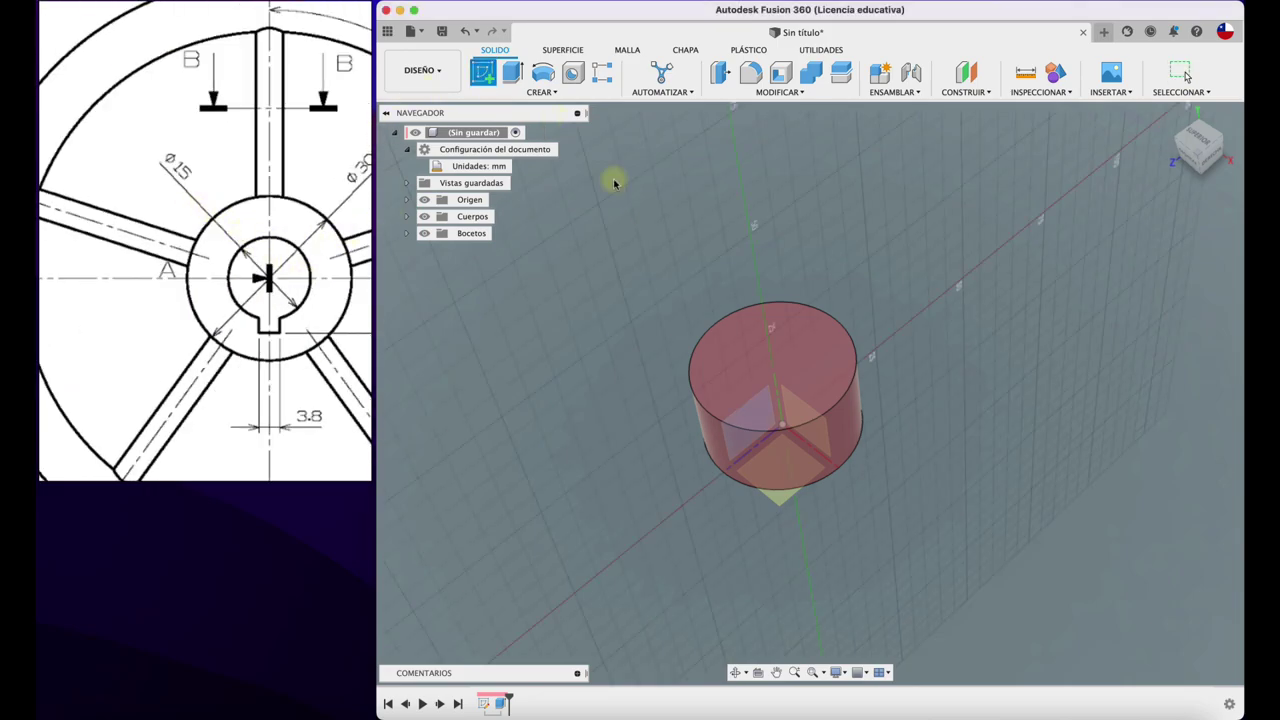
left_click(746, 338)
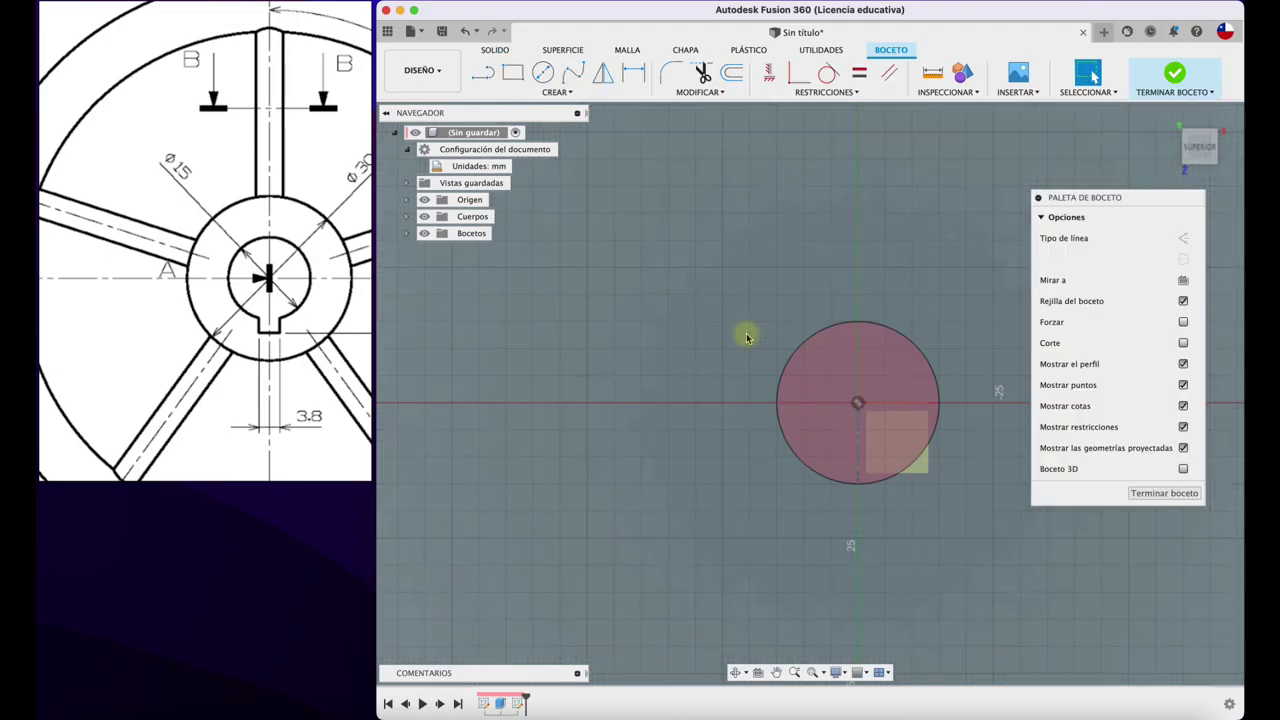
key("c")
left_click(857, 403)
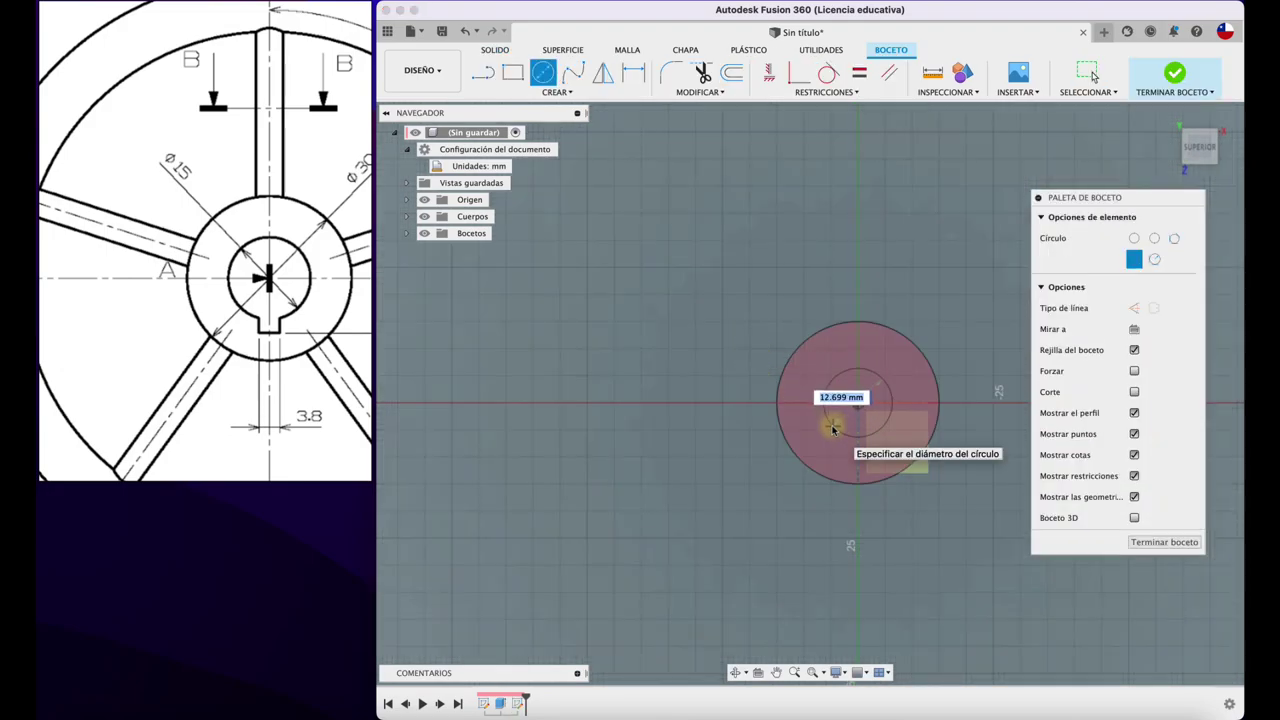
type("15")
key("Return")
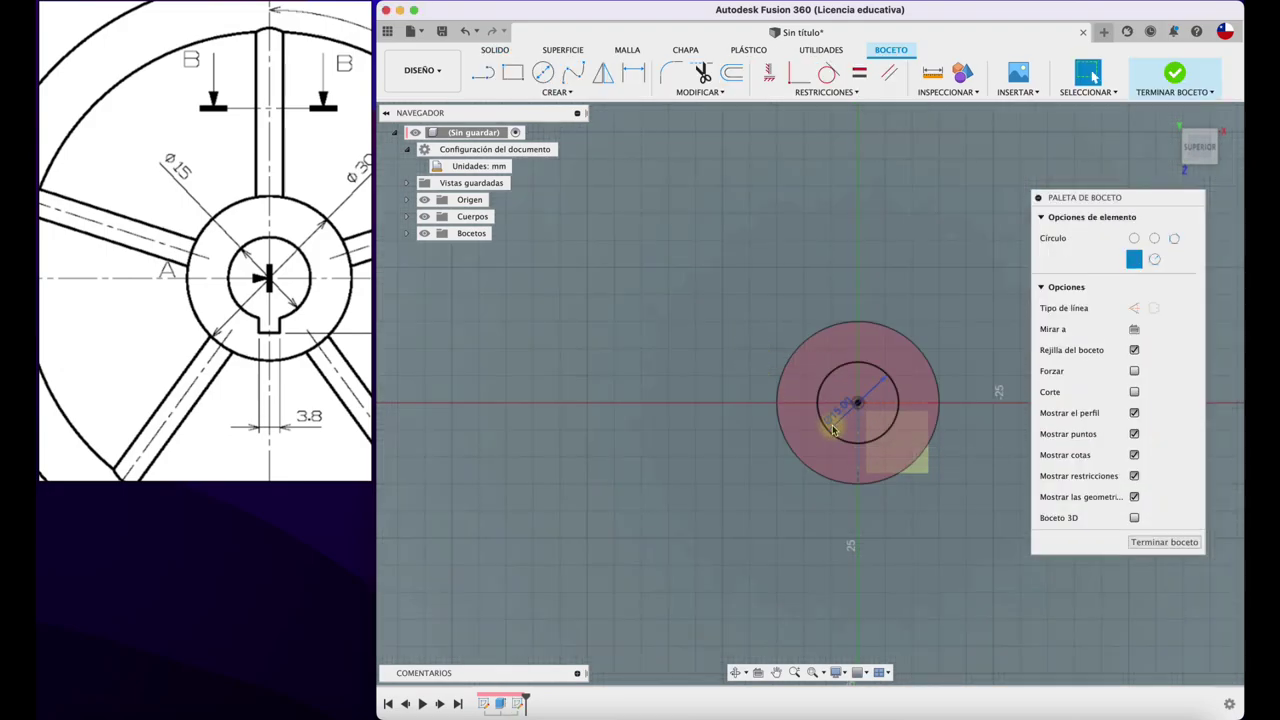
key("Escape")
mouse_move(832, 425)
middle_mouse_down("shift")
mouse_move(774, 388)
mouse_move(803, 277)
middle_mouse_up("shift")
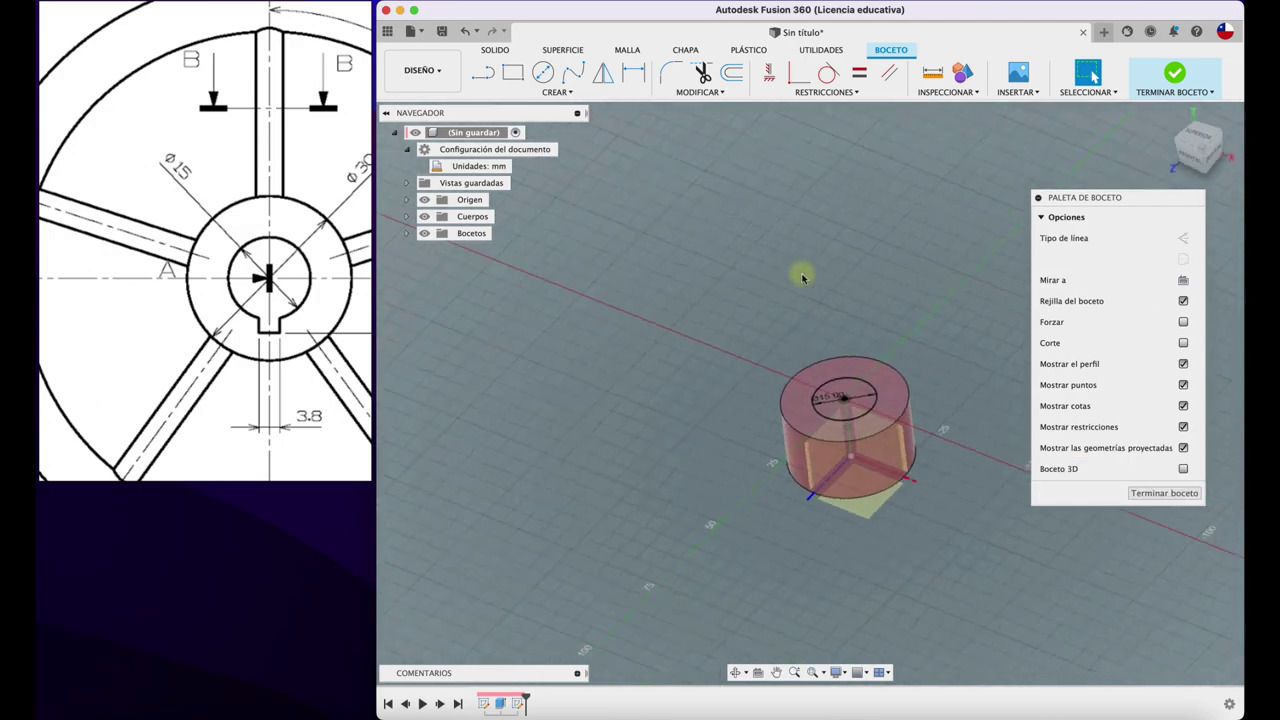
- Cut the 15 mm circle down through the cylinder to bore the hub
left_click(1174, 75)
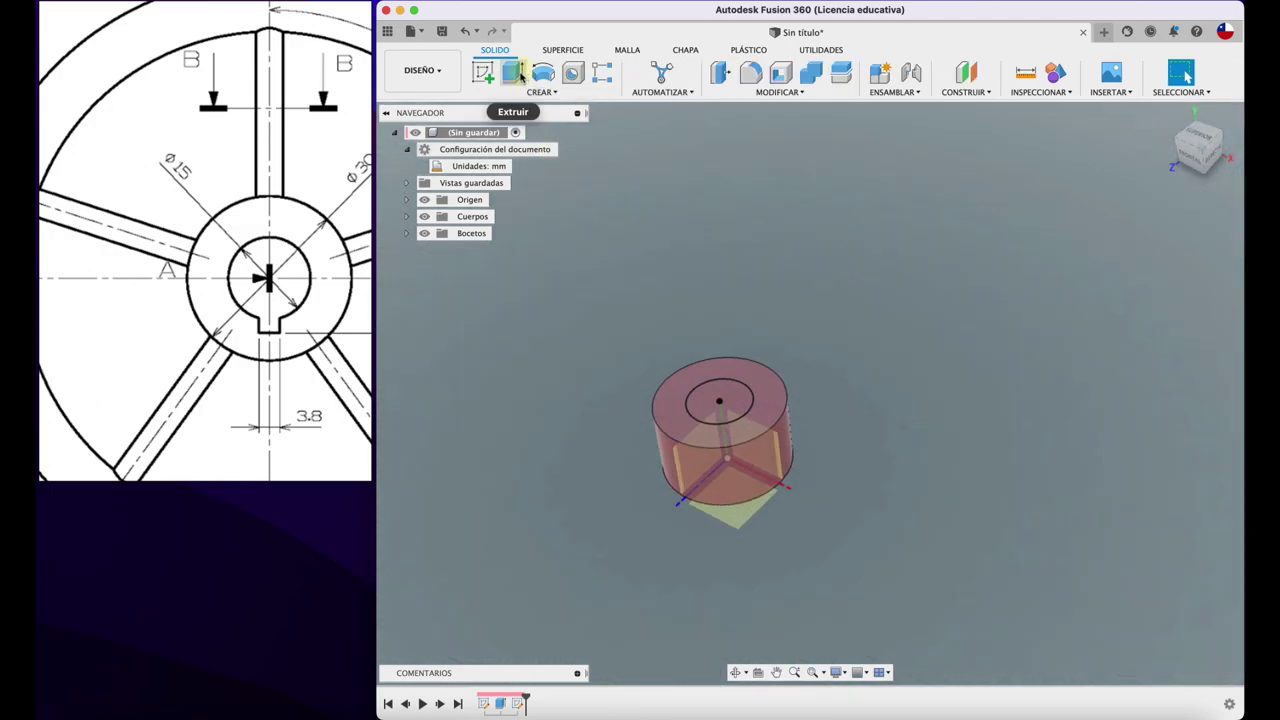
left_click(514, 73)
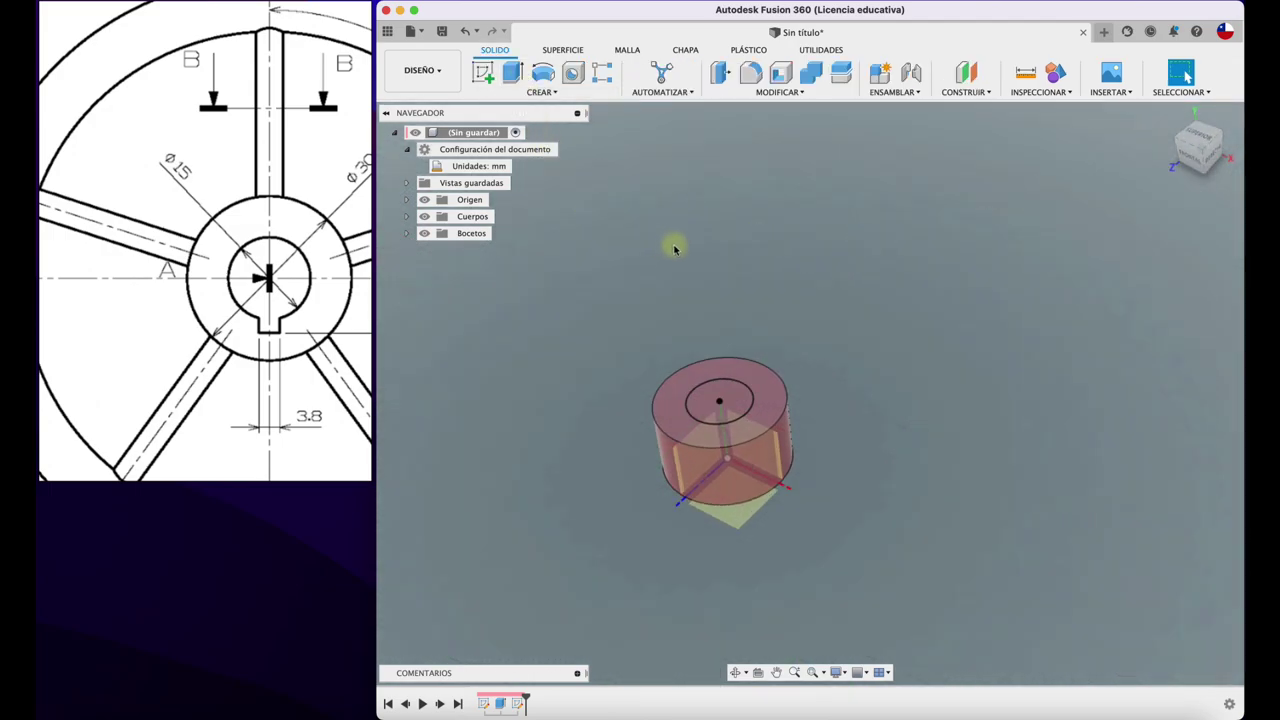
left_click(720, 396)
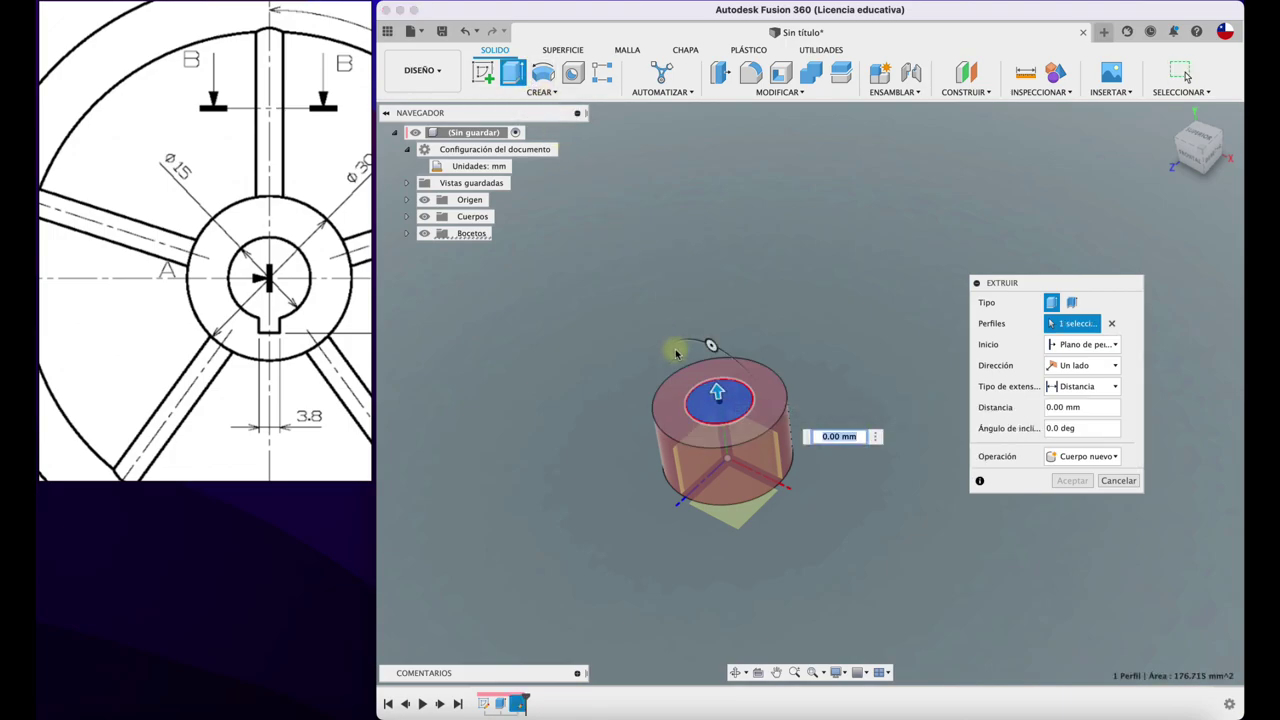
mouse_move(717, 392)
left_mouse_down()
mouse_move(748, 625)
mouse_move(745, 575)
left_mouse_up()
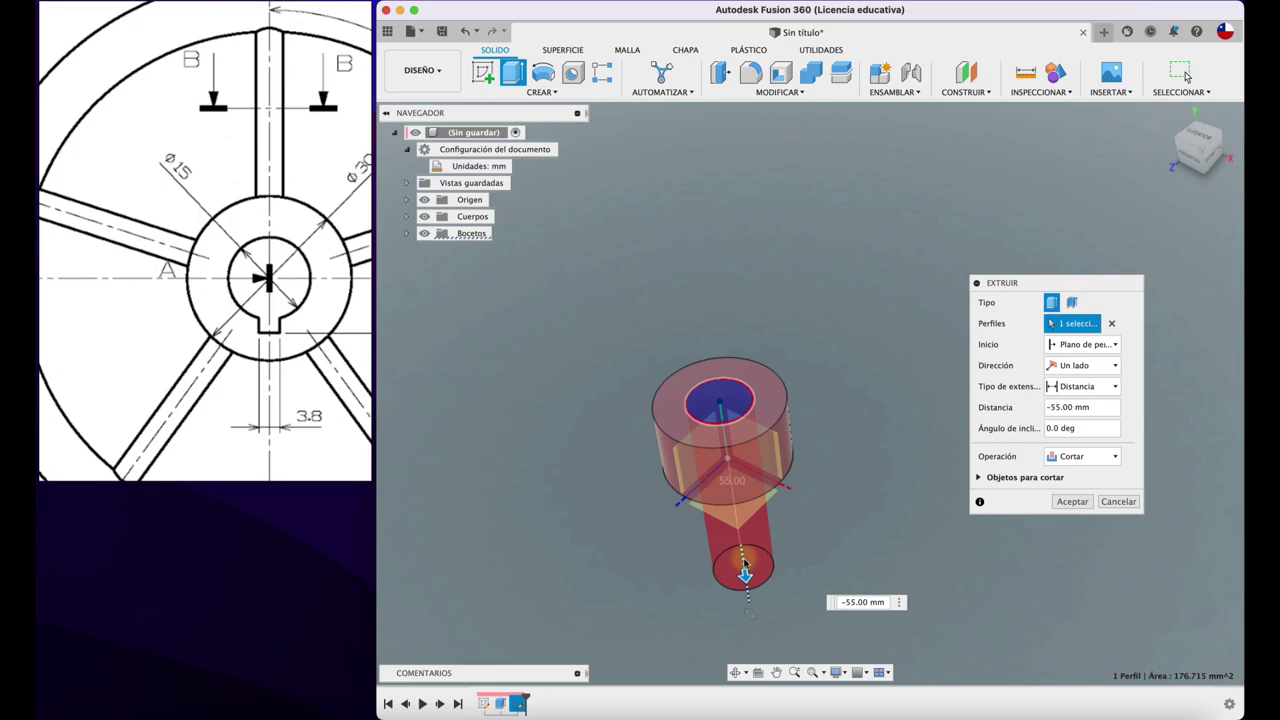
left_click(1071, 502)
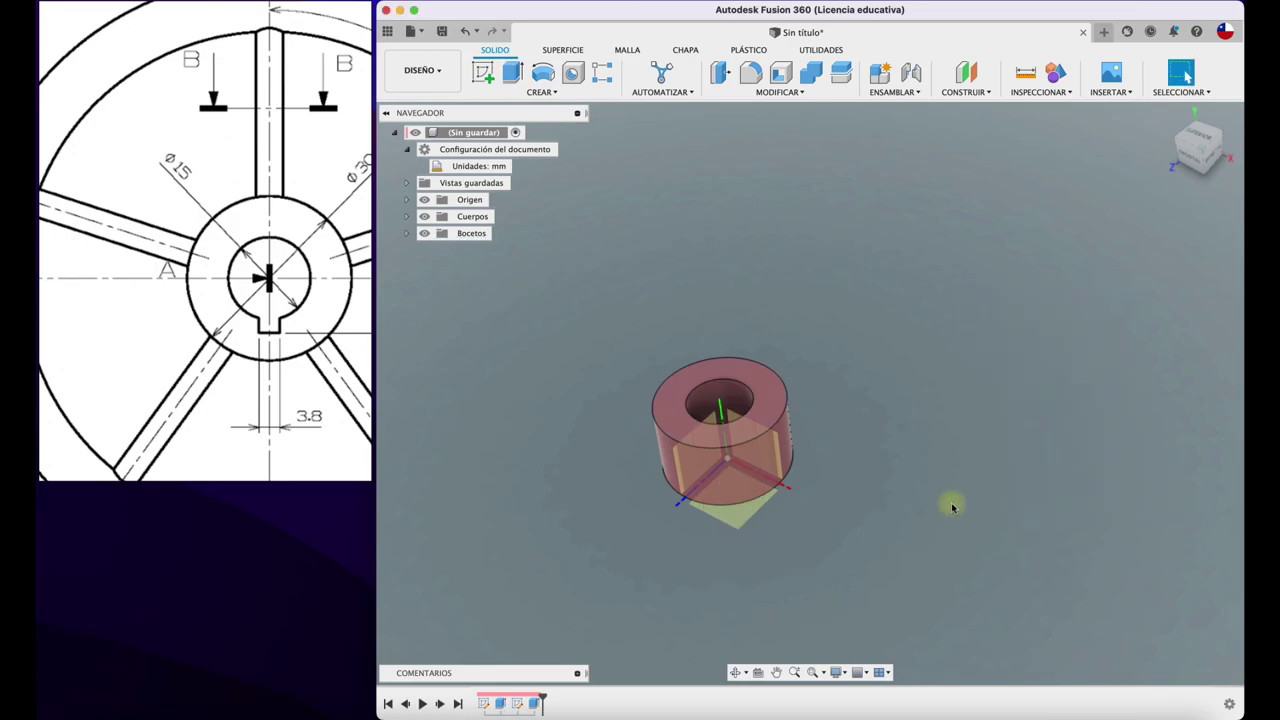
- Check the reference drawing, then start a new sketch on the hub's side plane
left_click(329, 329)
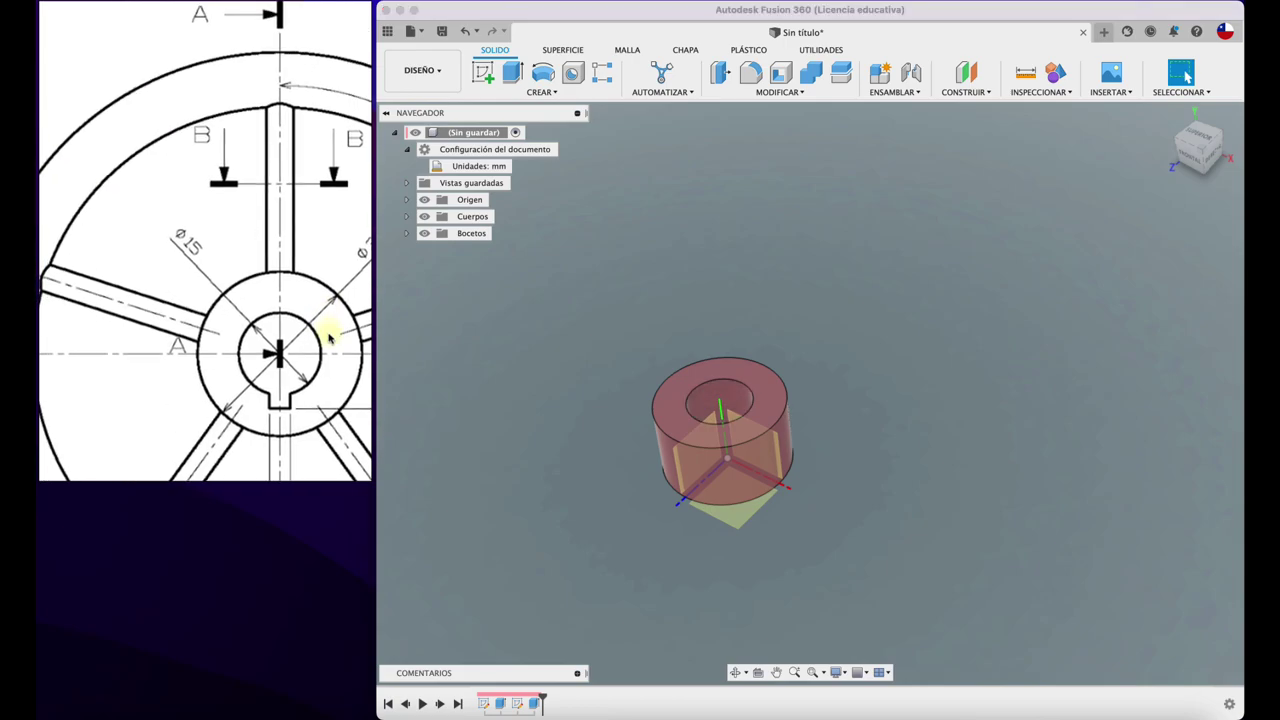
scroll(286, 310, "down", 5)
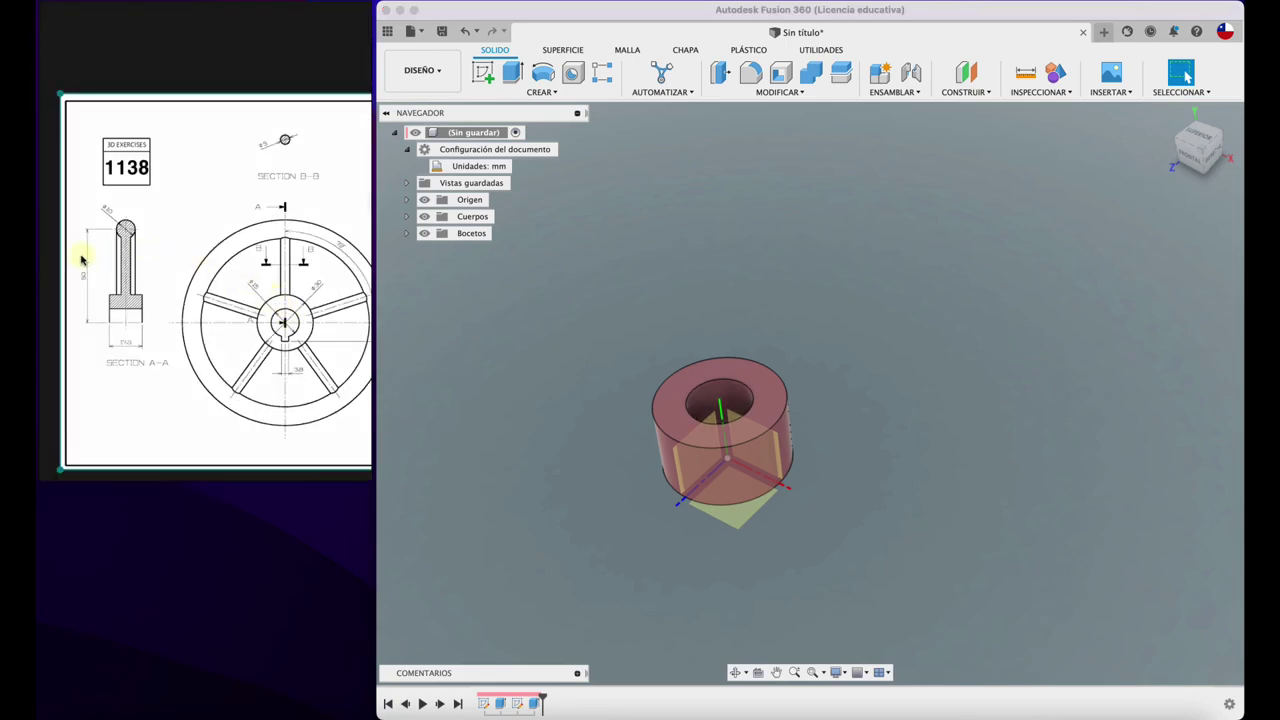
scroll(88, 261, "up", 1)
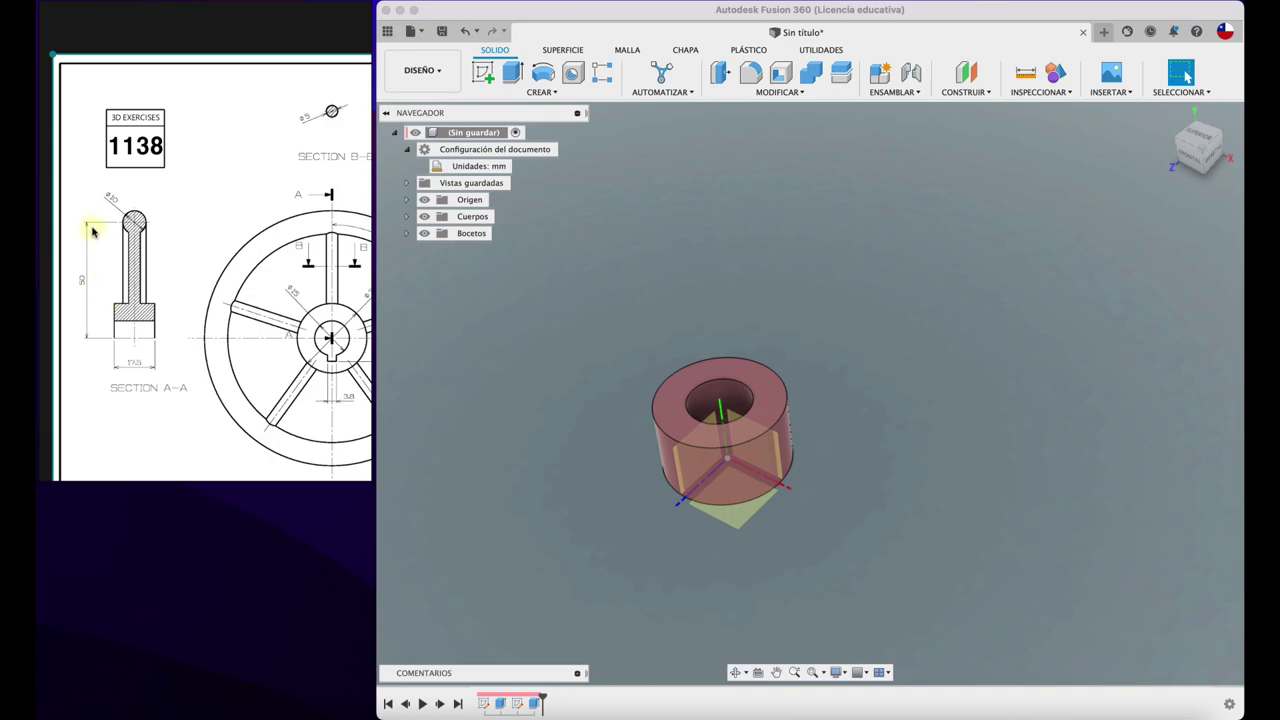
left_click(470, 74)
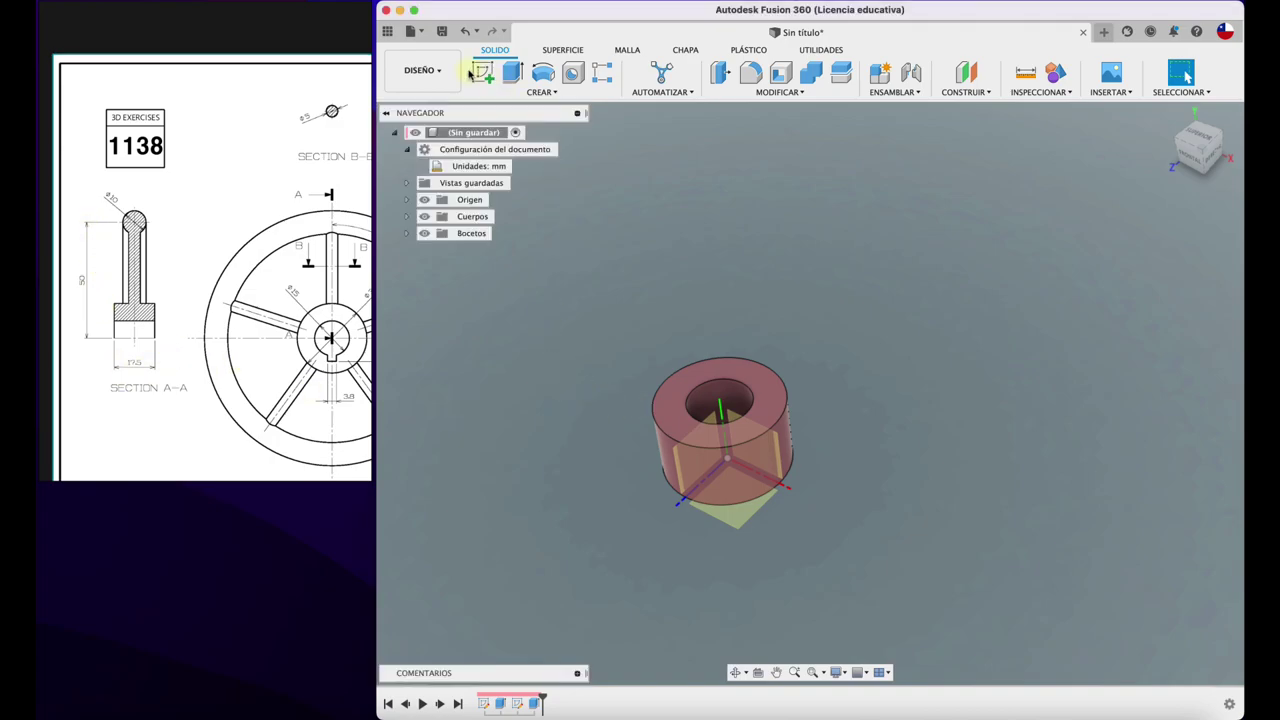
left_click(480, 72)
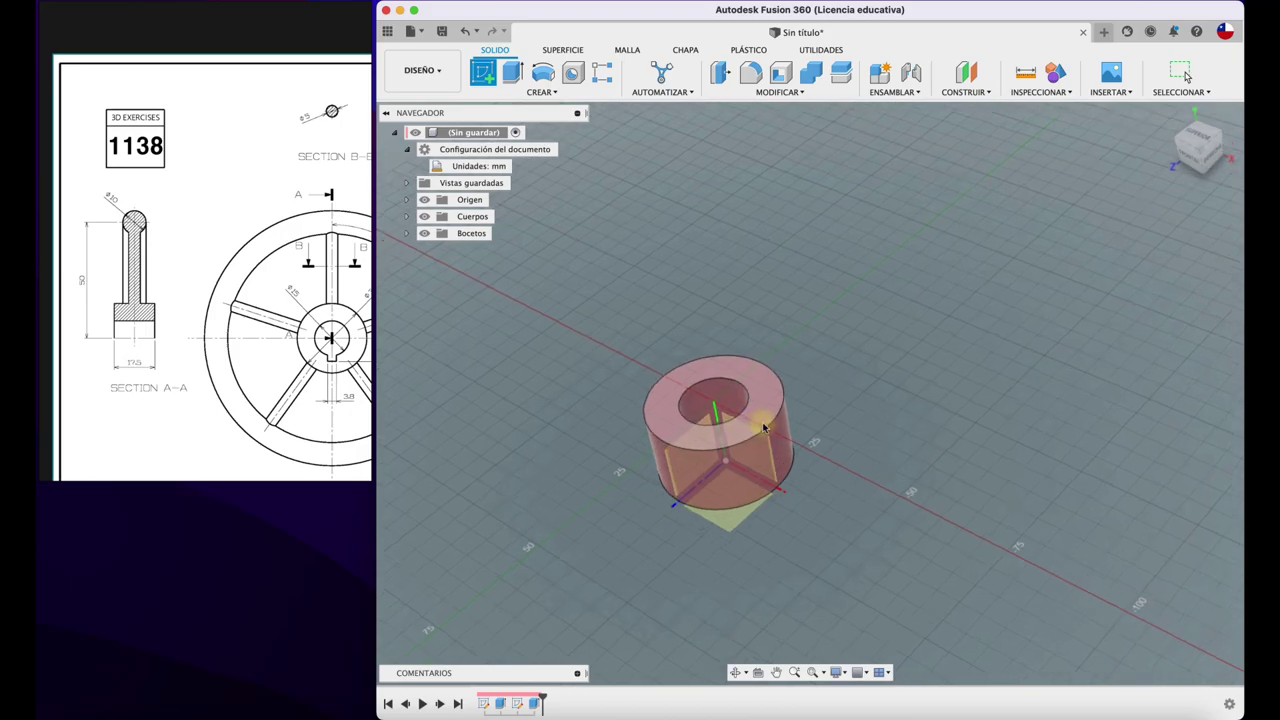
mouse_move(702, 394)
middle_mouse_down("shift")
mouse_move(679, 442)
mouse_move(655, 450)
middle_mouse_up("shift")
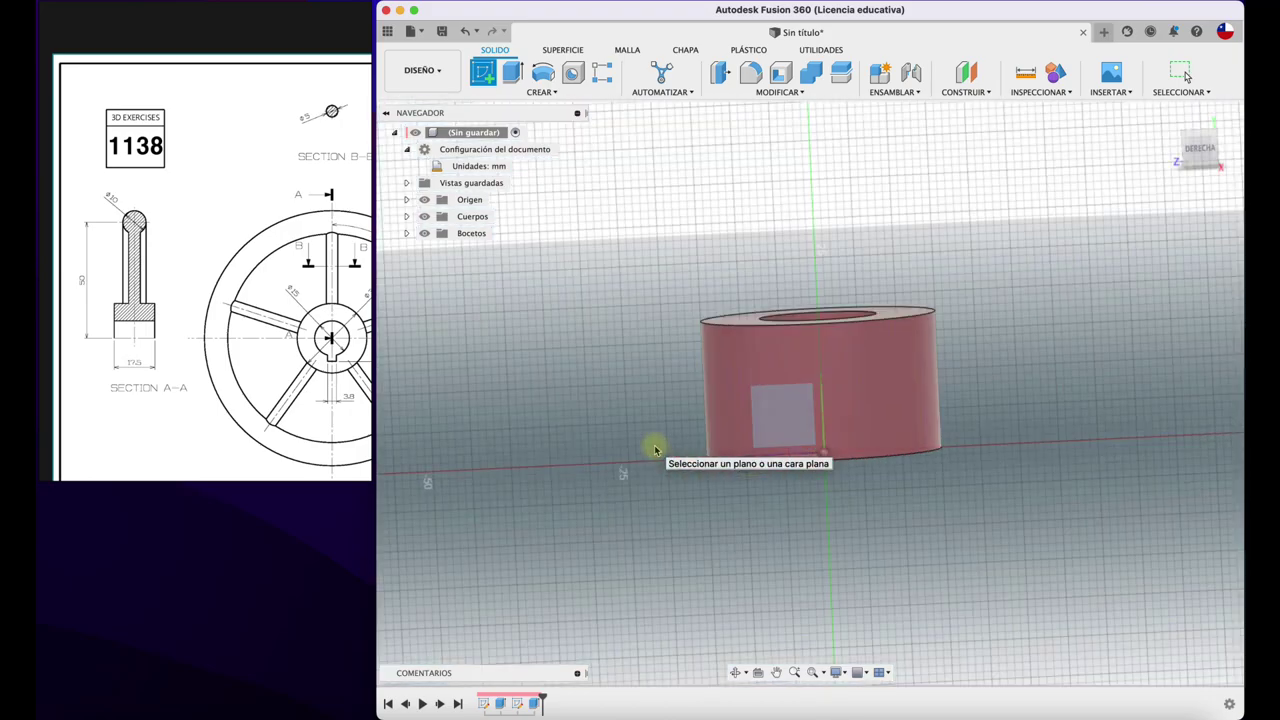
left_click(655, 450)
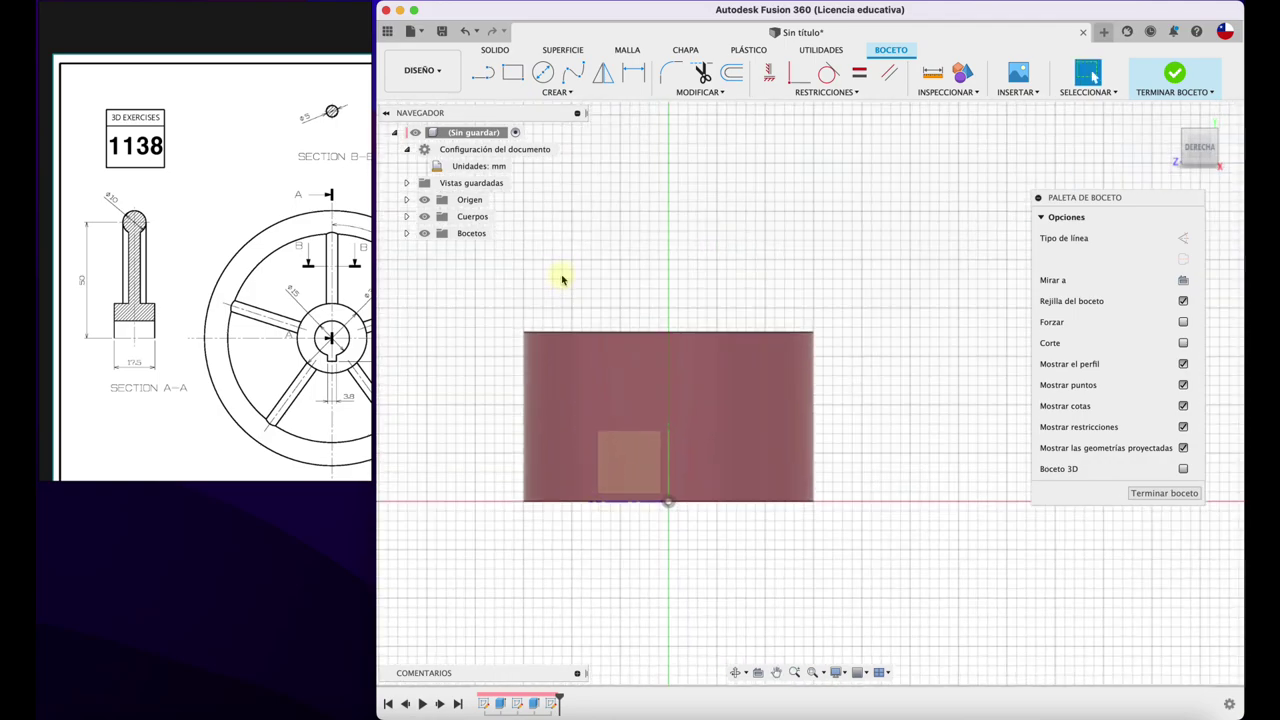
scroll(562, 280, "down", 2)
scroll(866, 357, "right", 5)
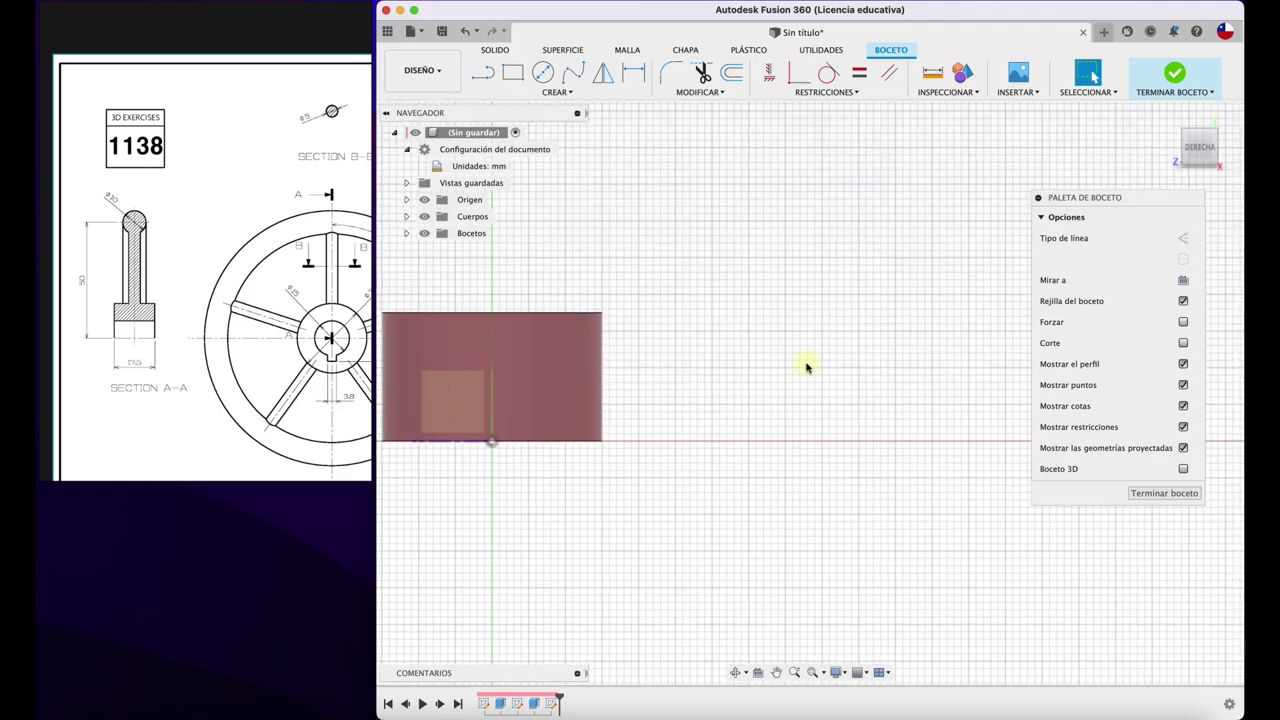
middle_click_drag(600, 268, 722, 245)
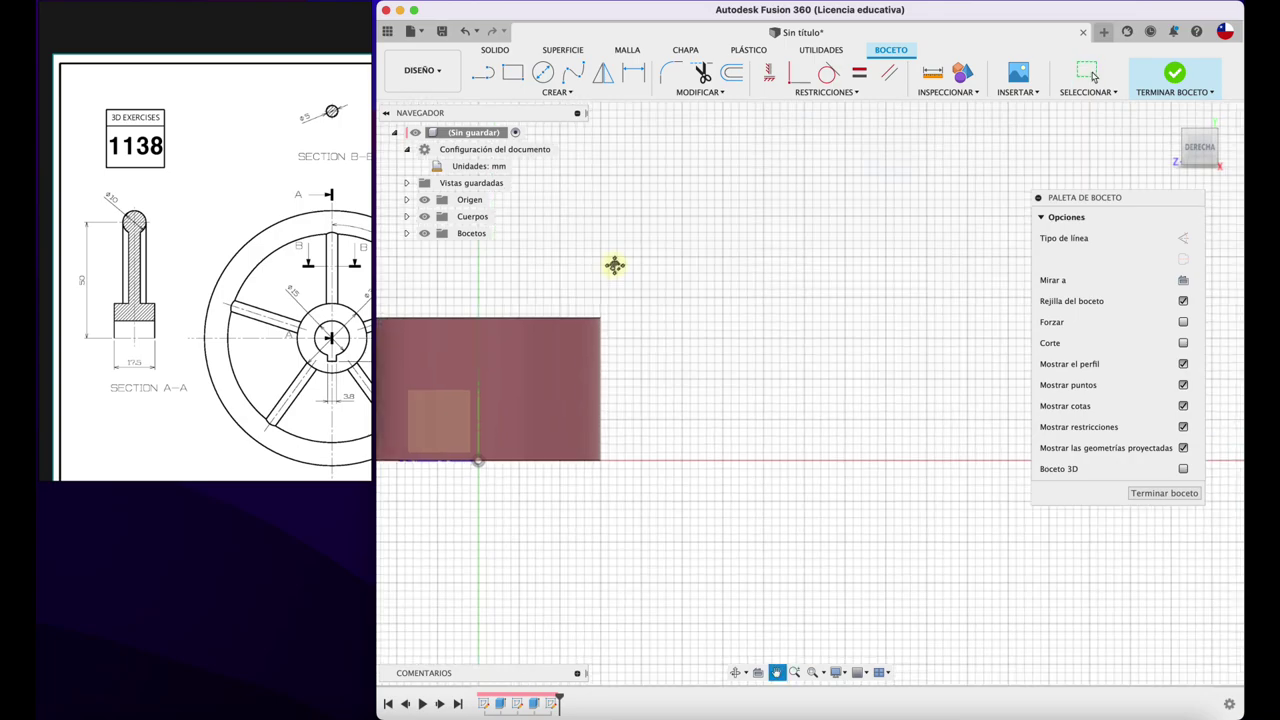
- Project the hub's side face into the sketch
left_click(483, 72)
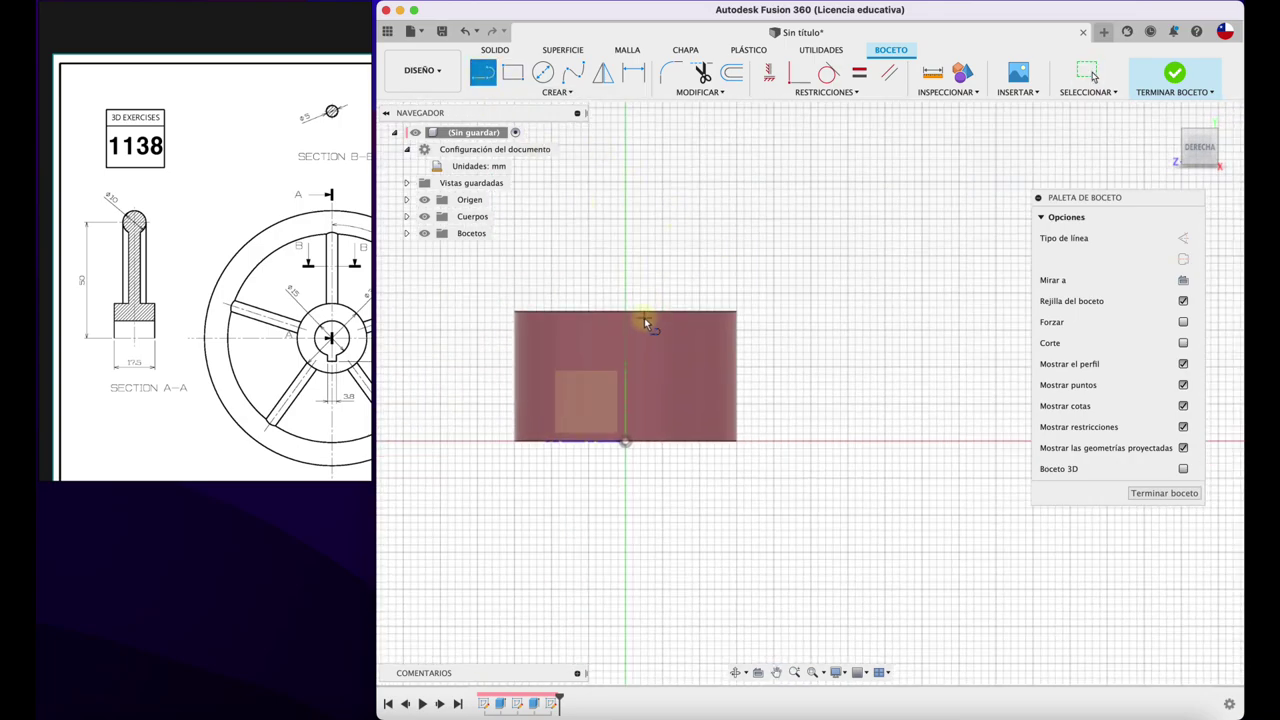
left_click(625, 442)
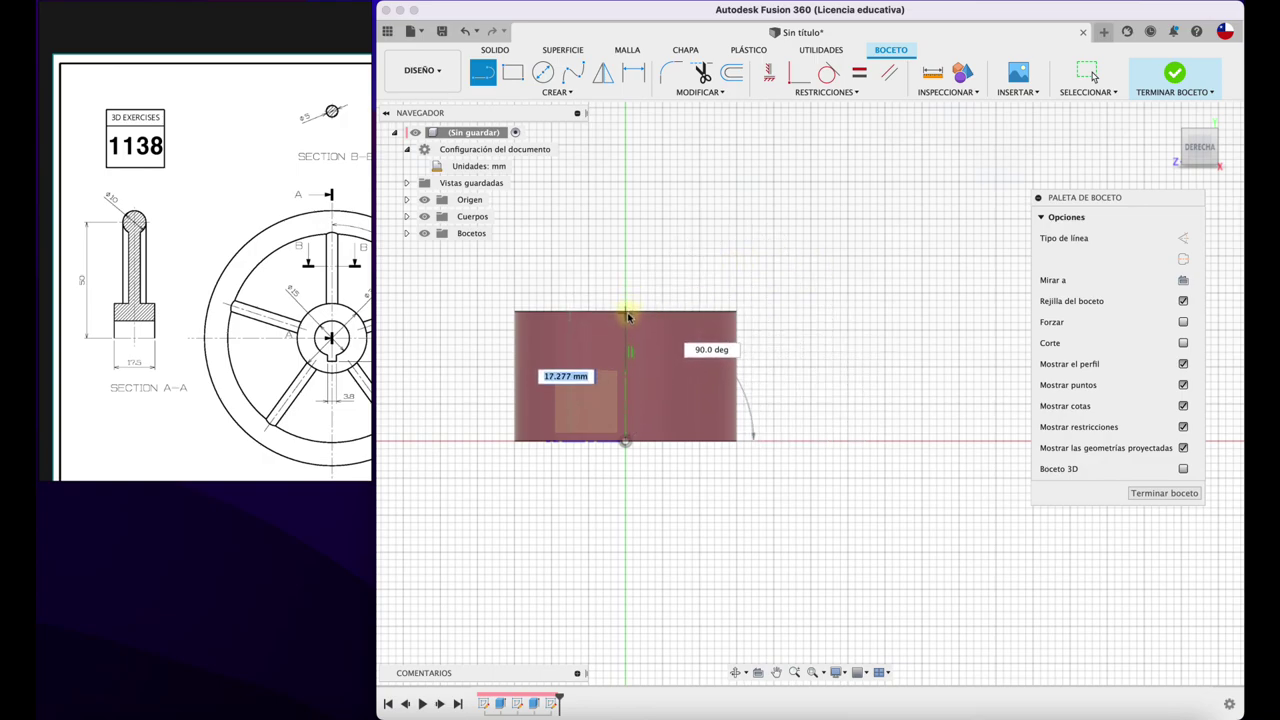
key("Escape")
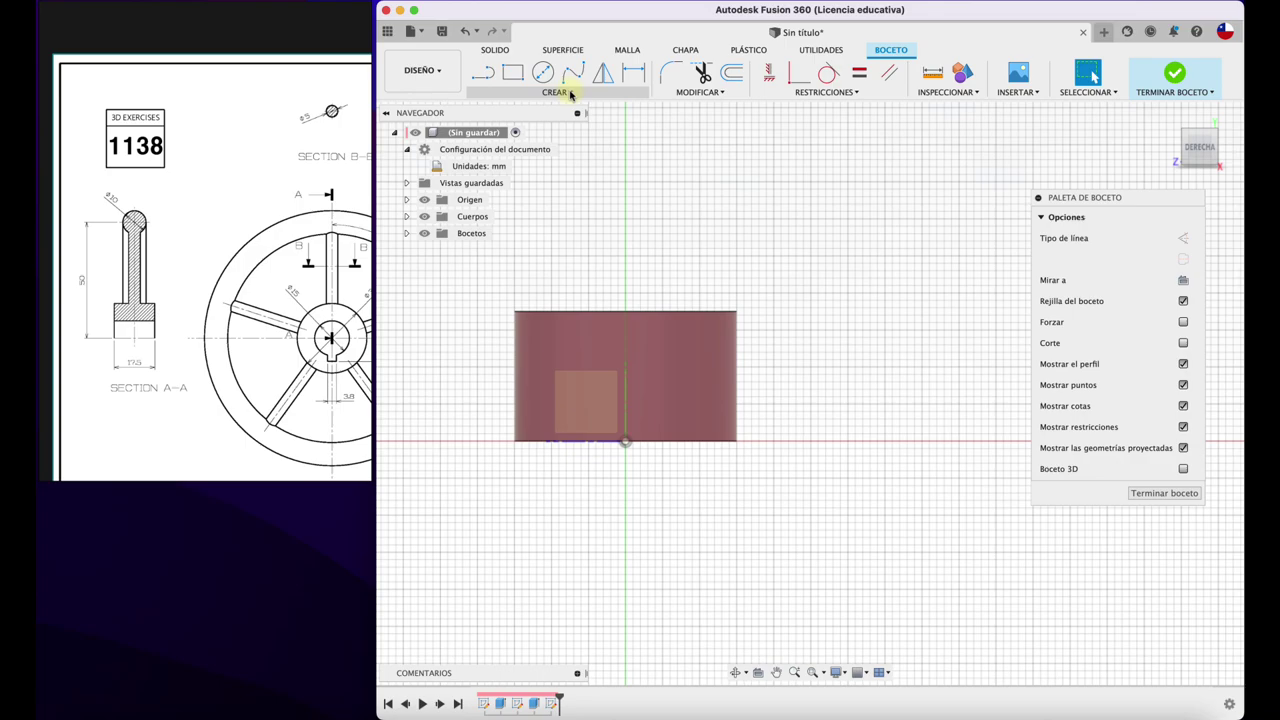
left_click(572, 94)
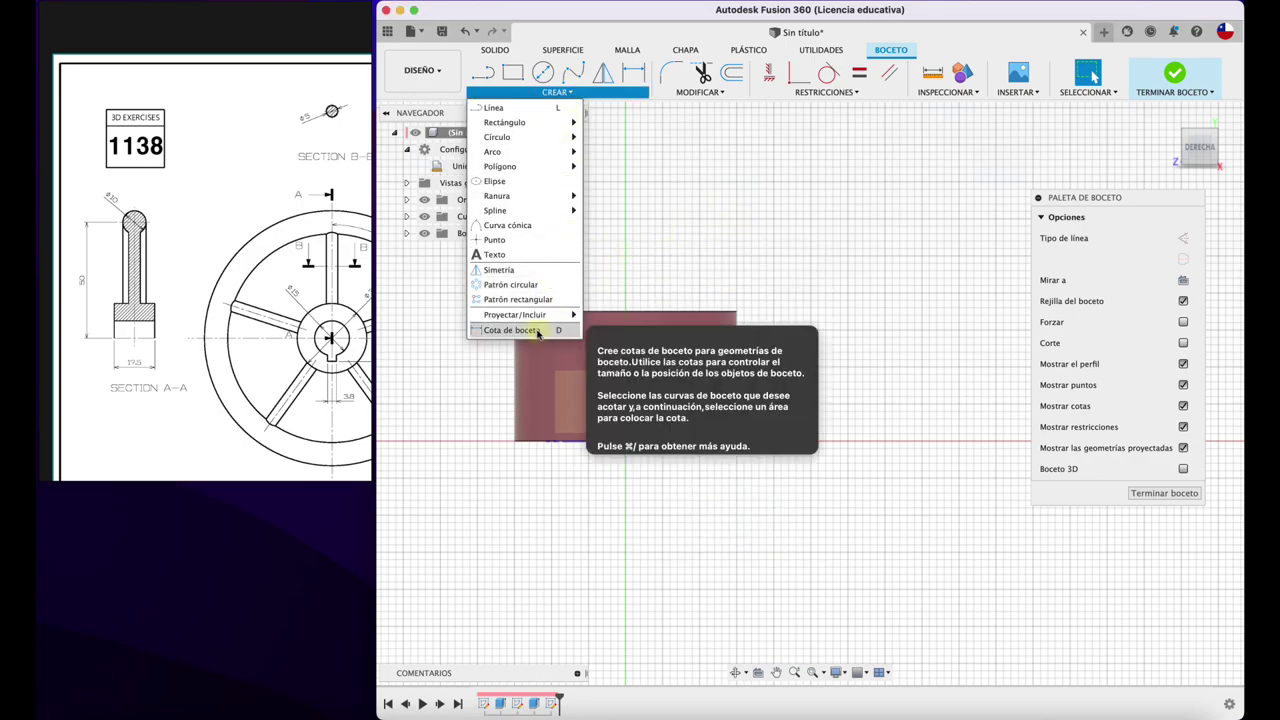
mouse_move(515, 314)
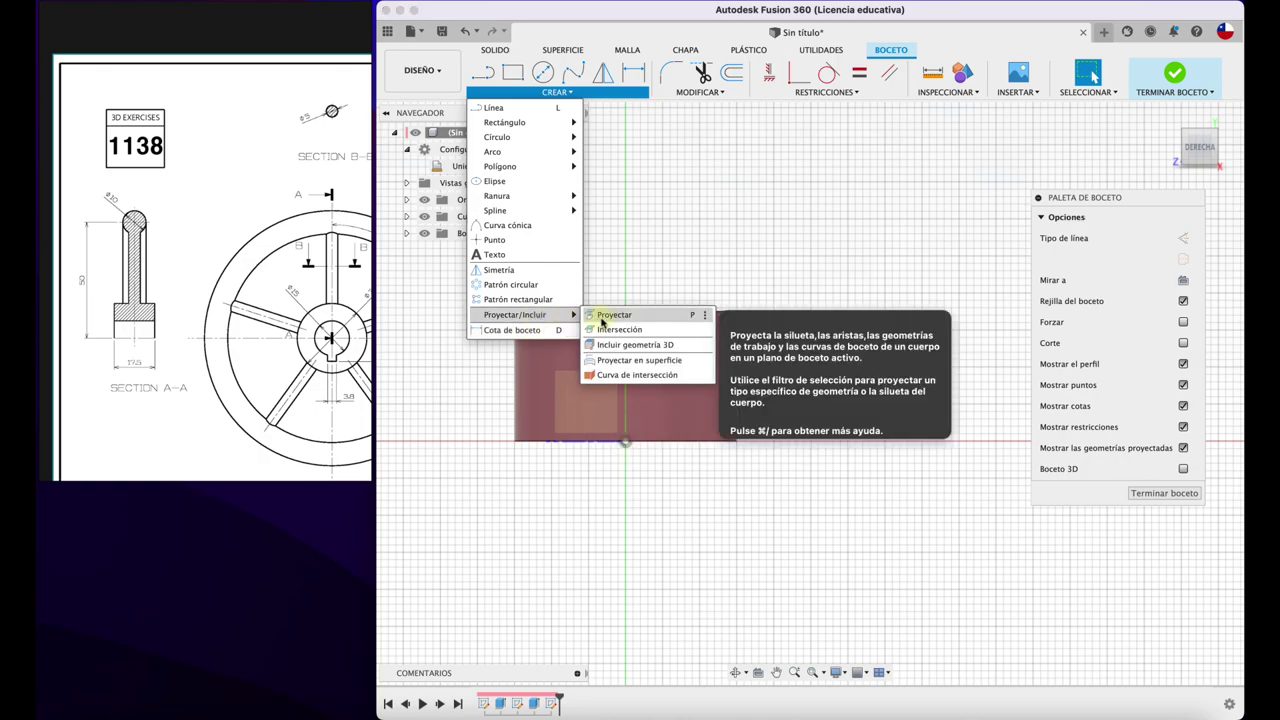
left_click(601, 317)
left_click(656, 365)
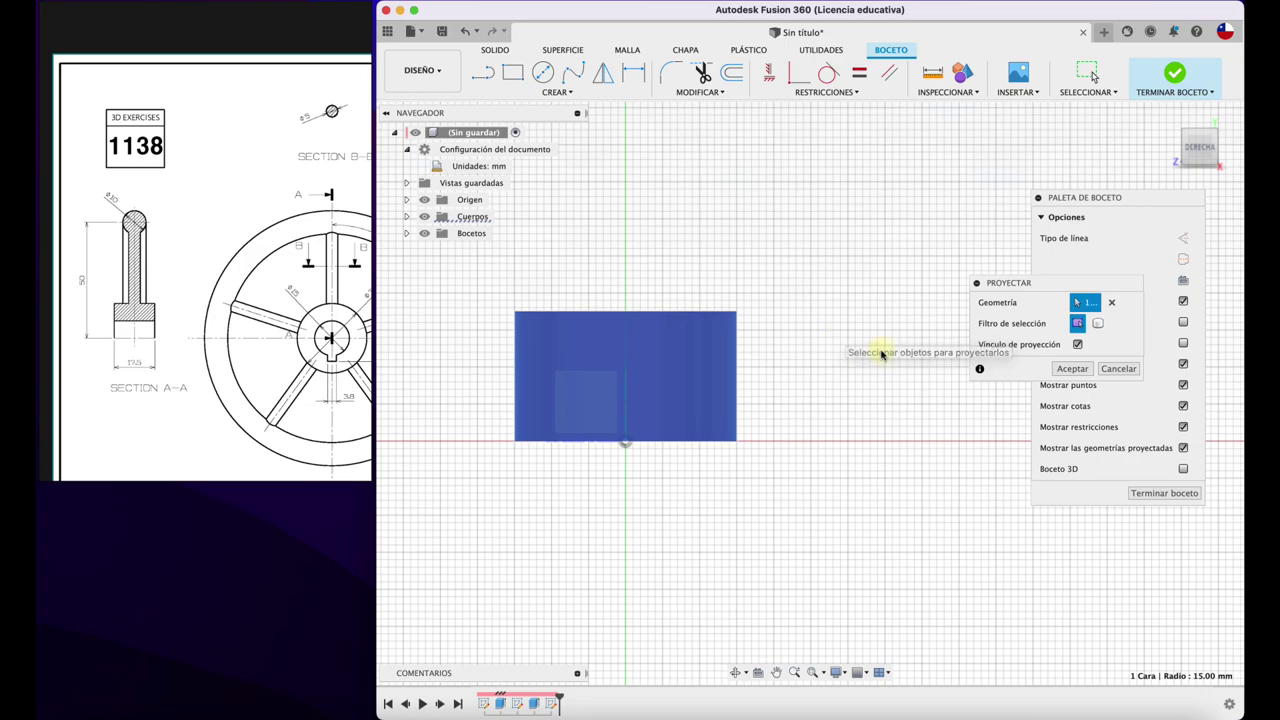
left_click(1084, 372)
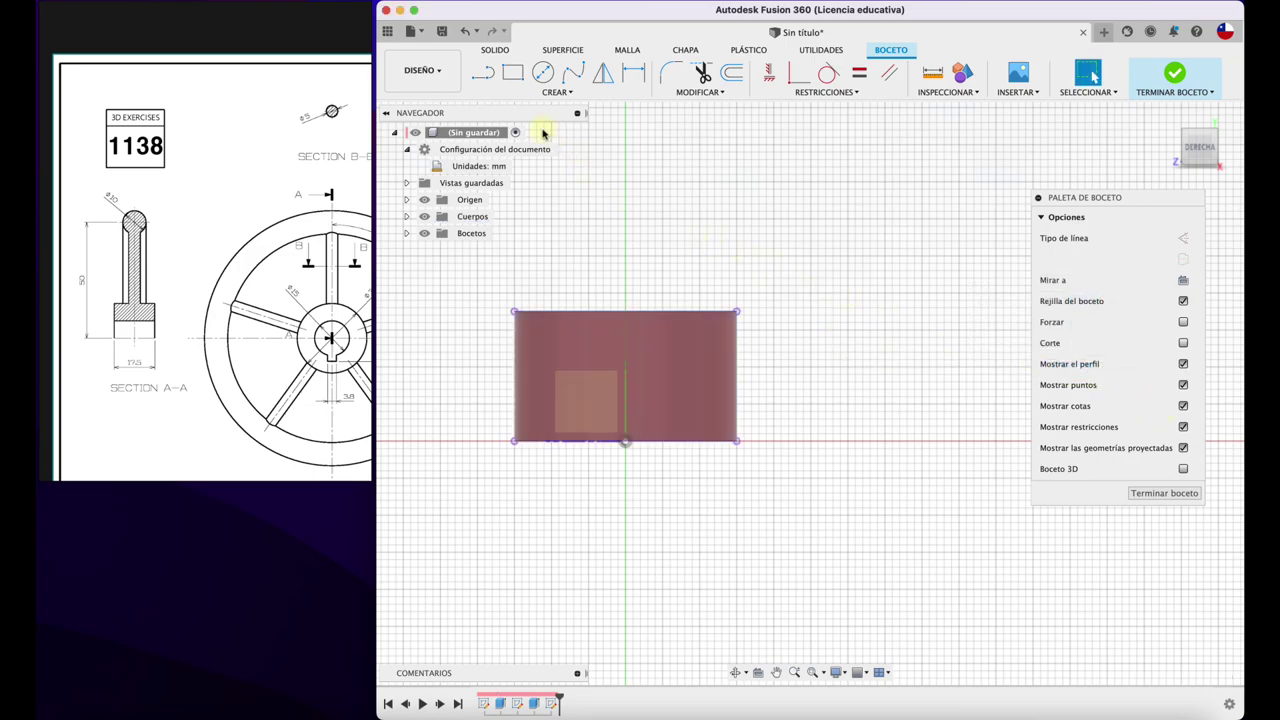
- Draw a vertical construction line from the bottom midpoint to the hub's top edge
left_click(482, 72)
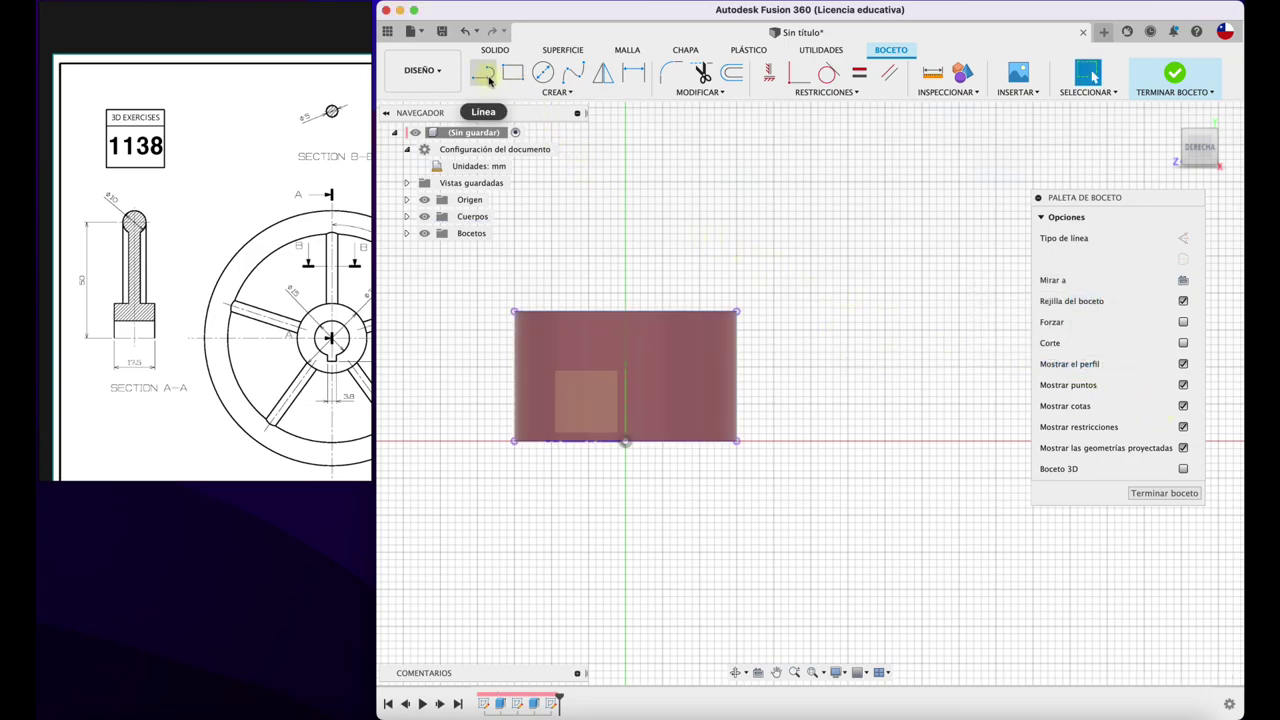
left_click(624, 441)
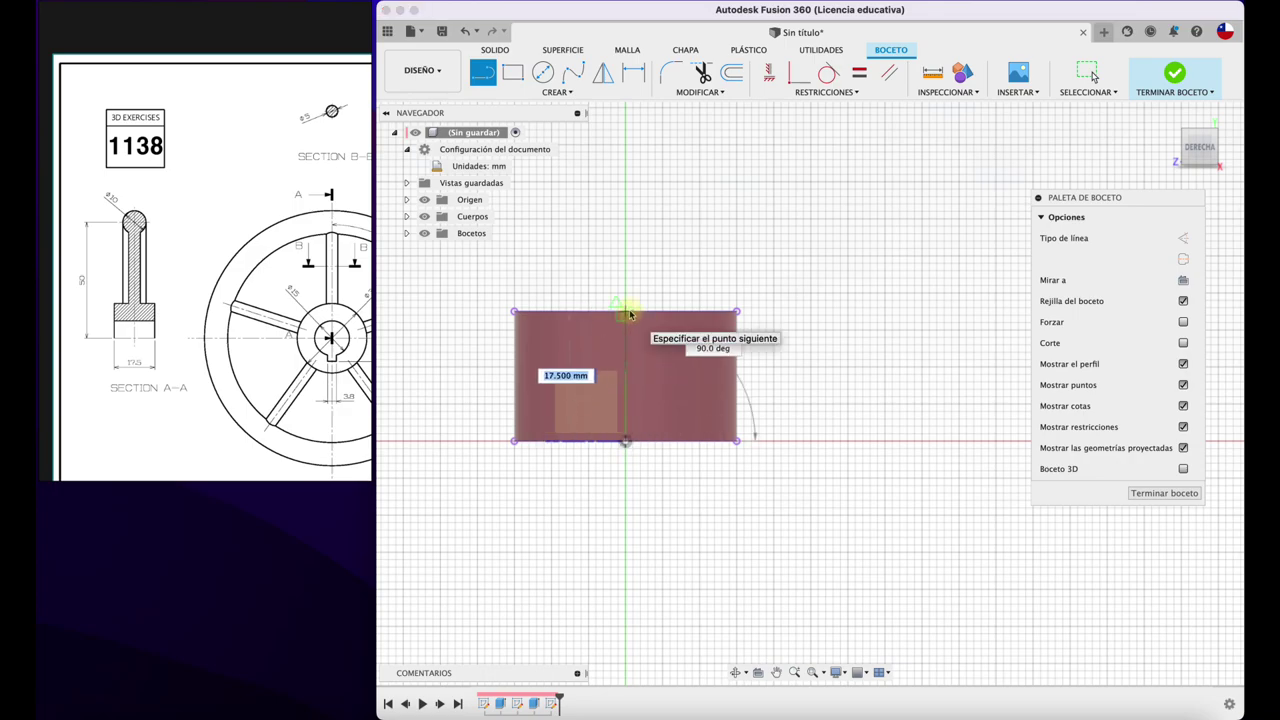
double_click(624, 312)
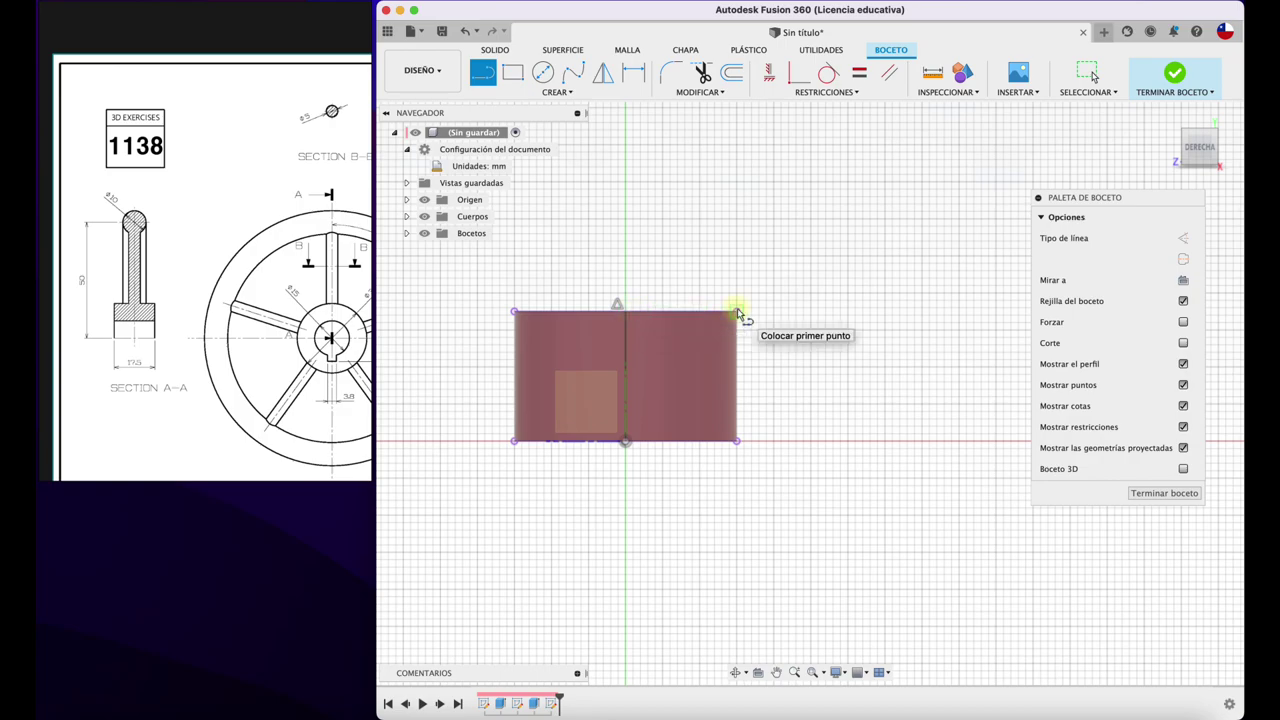
key("Escape")
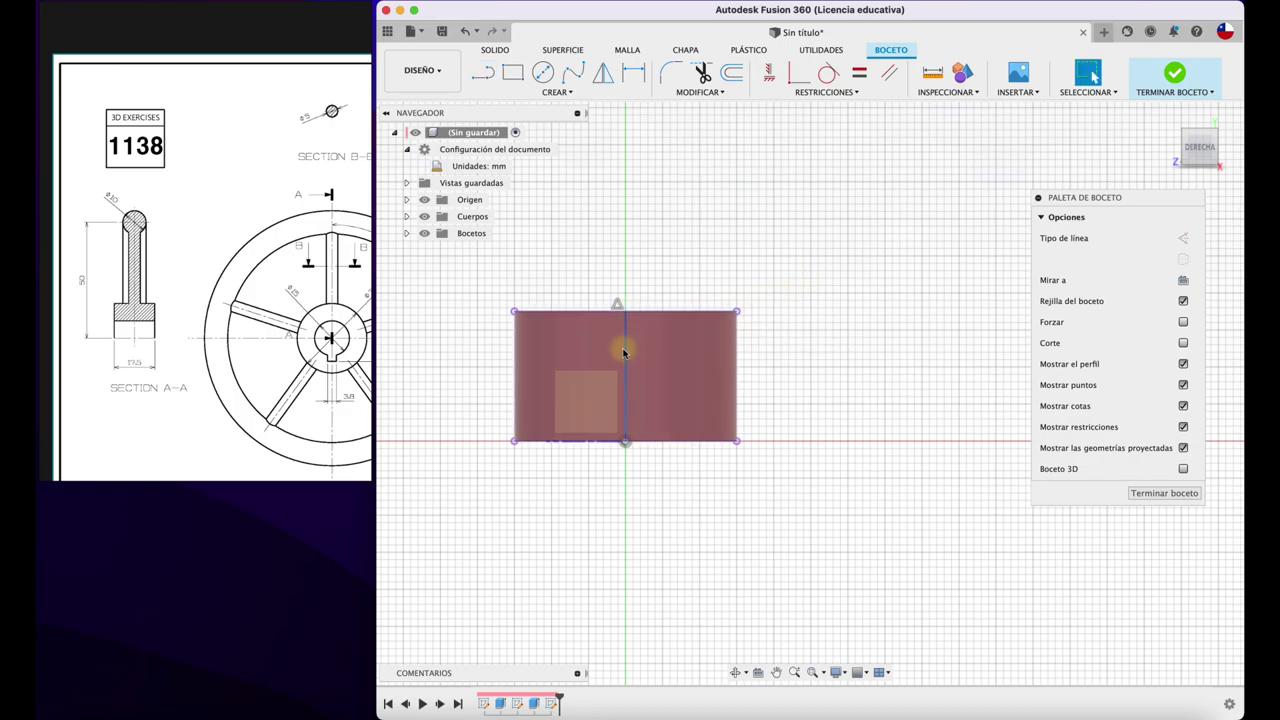
left_click(625, 347)
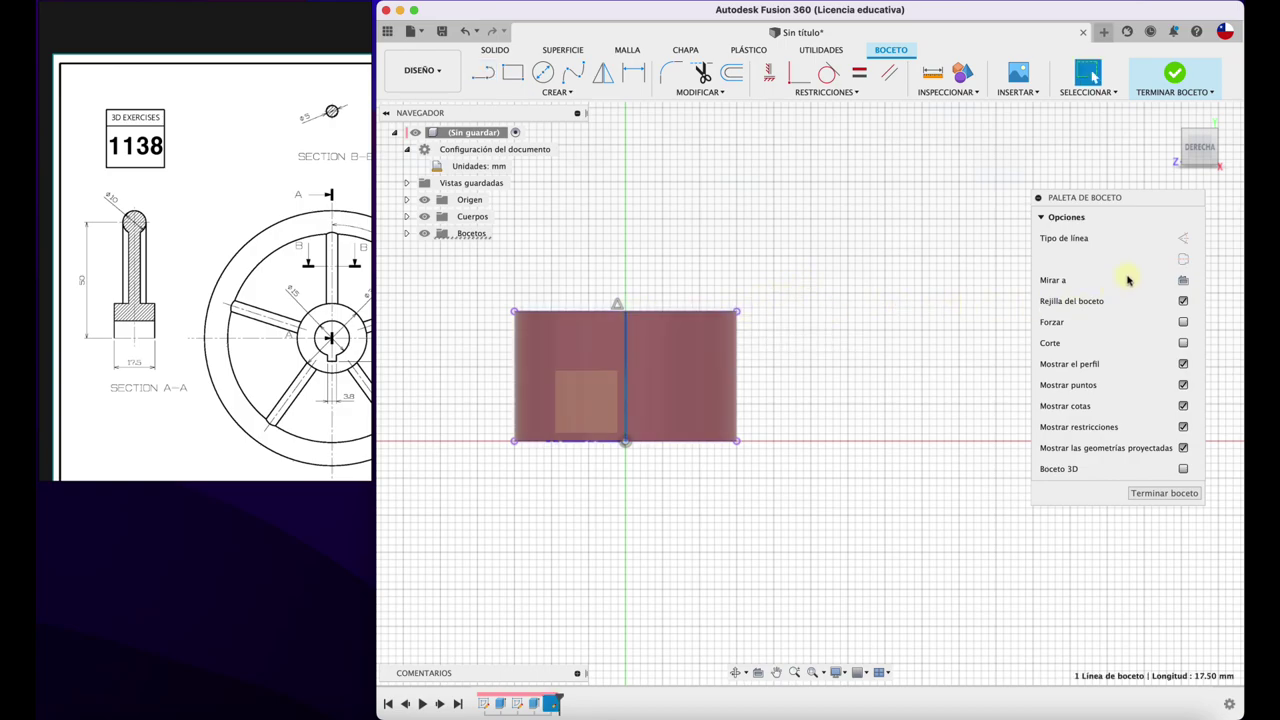
left_click(1187, 244)
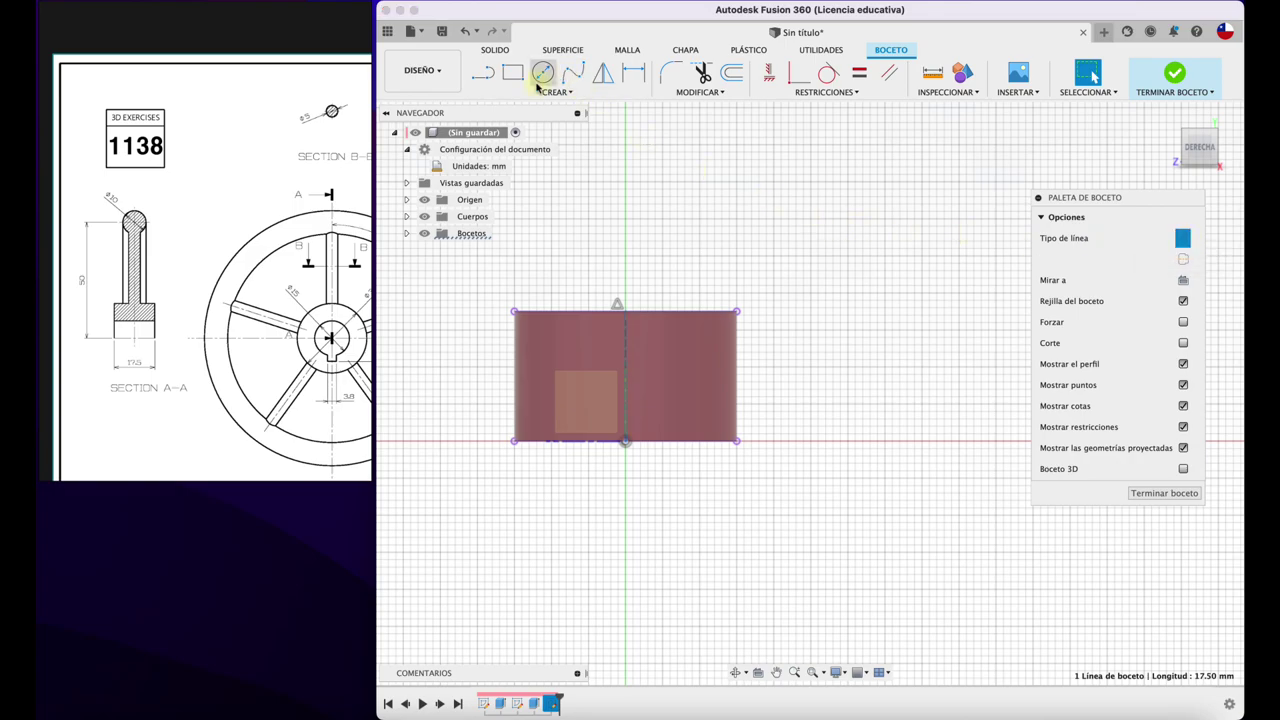
- Draw a horizontal construction line dimensioned to 50 mm from the hub axis
left_click(488, 78)
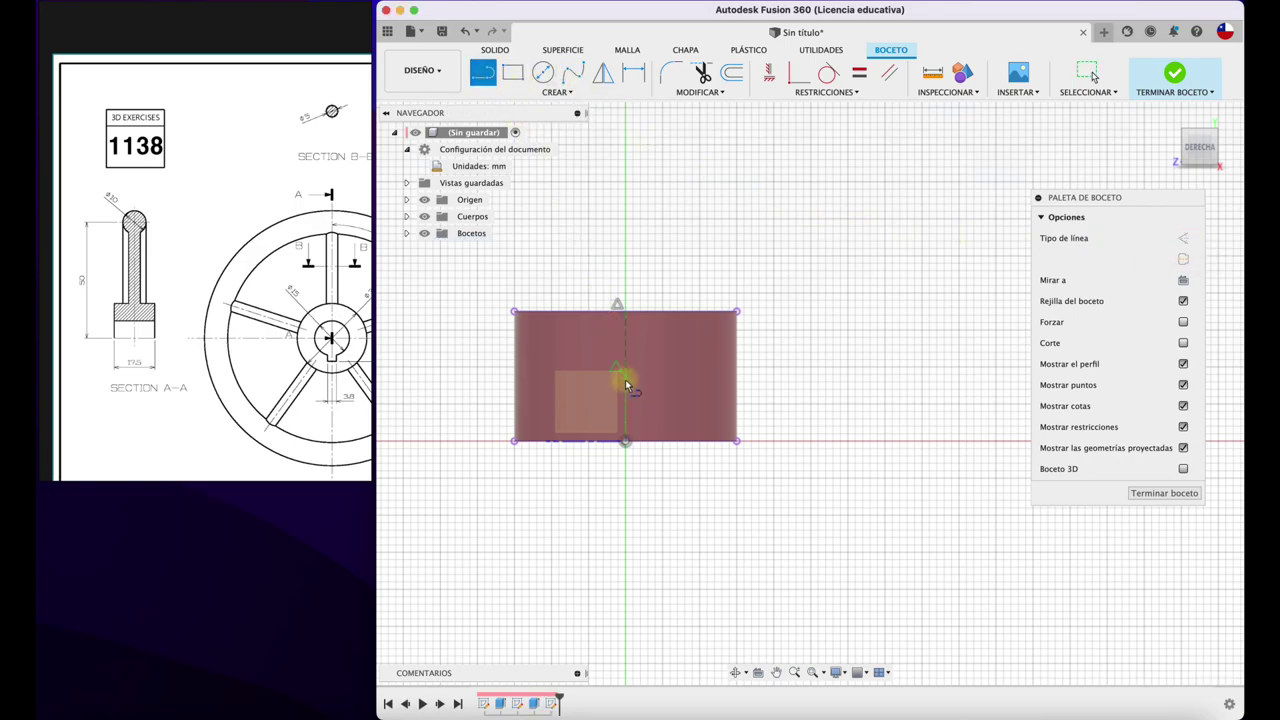
left_click(625, 376)
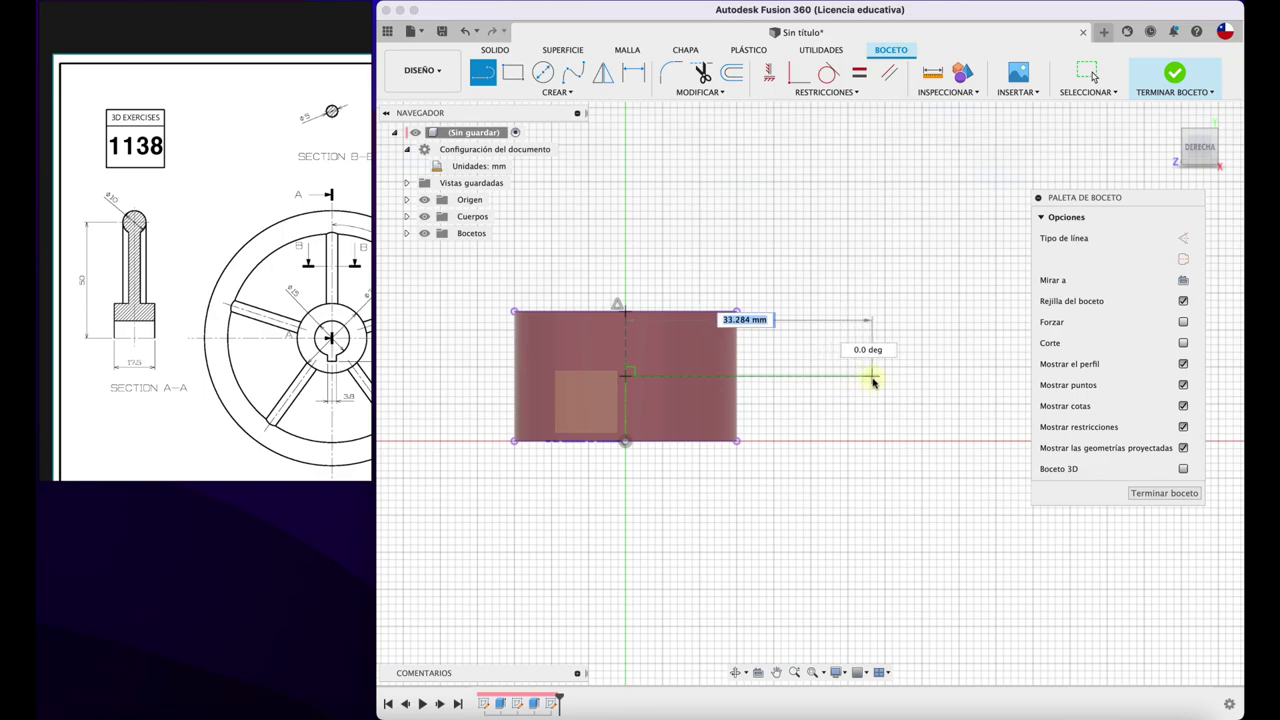
left_click(876, 377)
key("Escape")
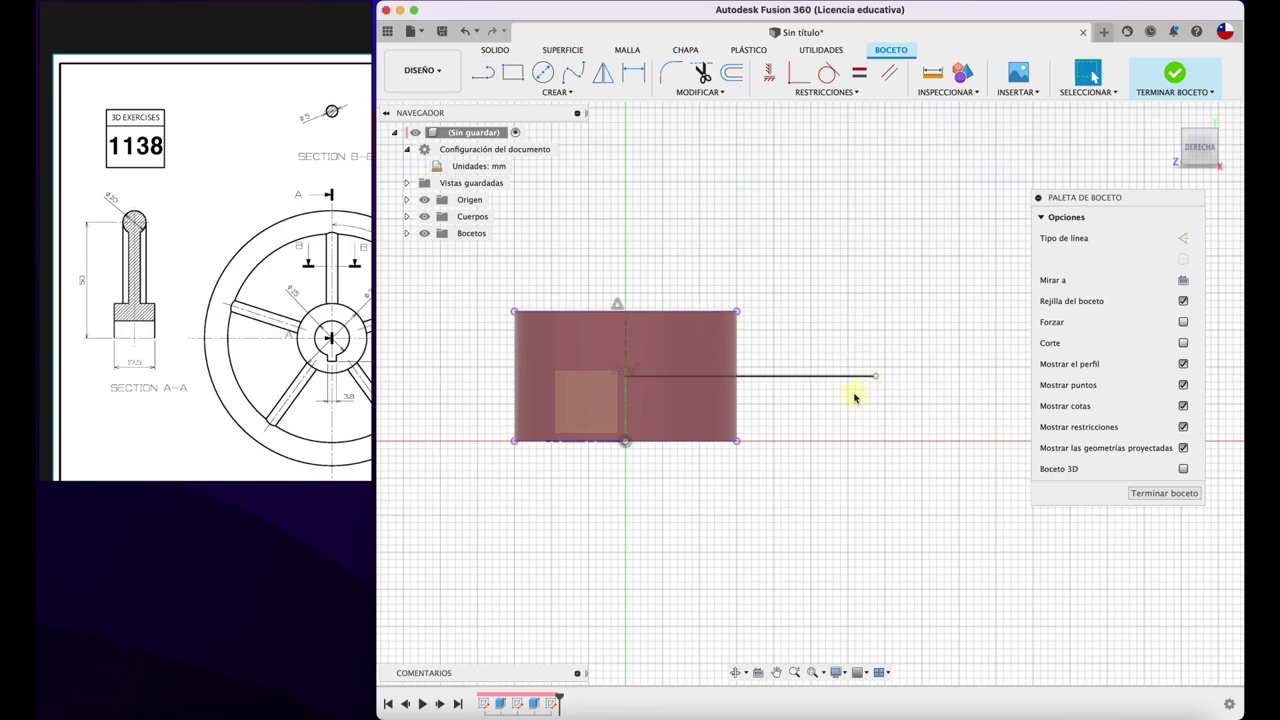
key("d")
left_click(830, 378)
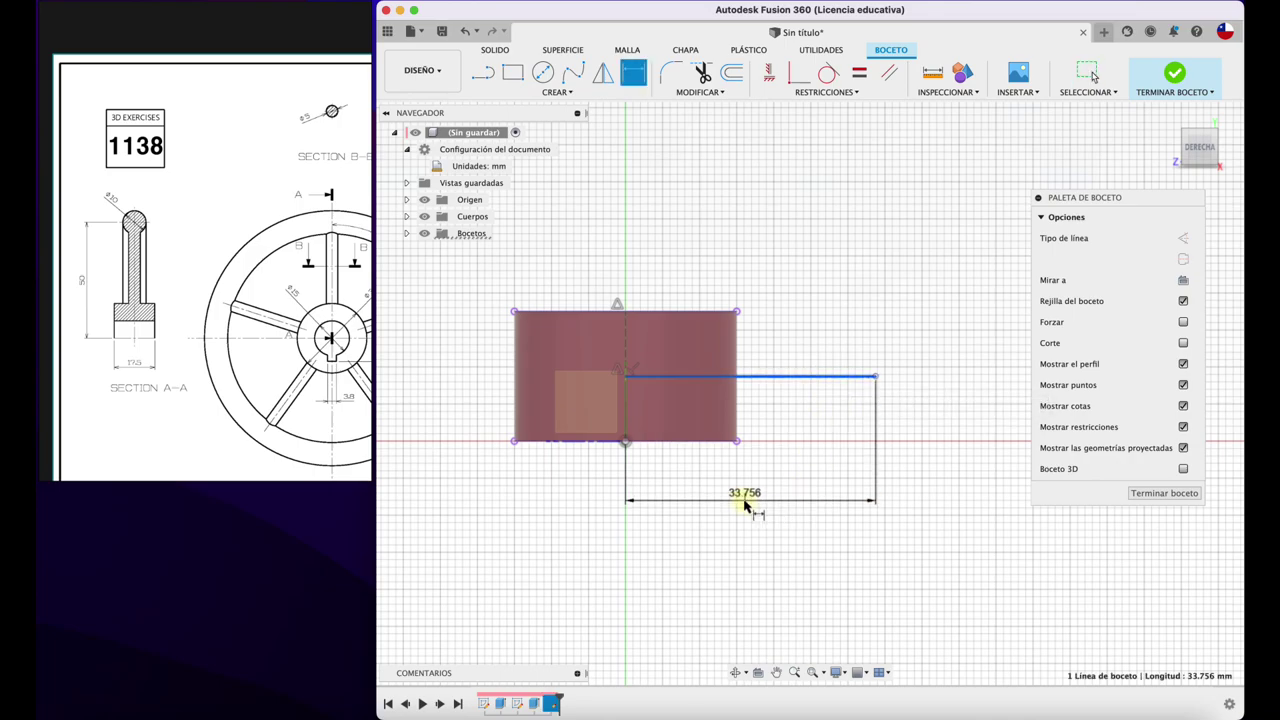
left_click(745, 504)
type("50")
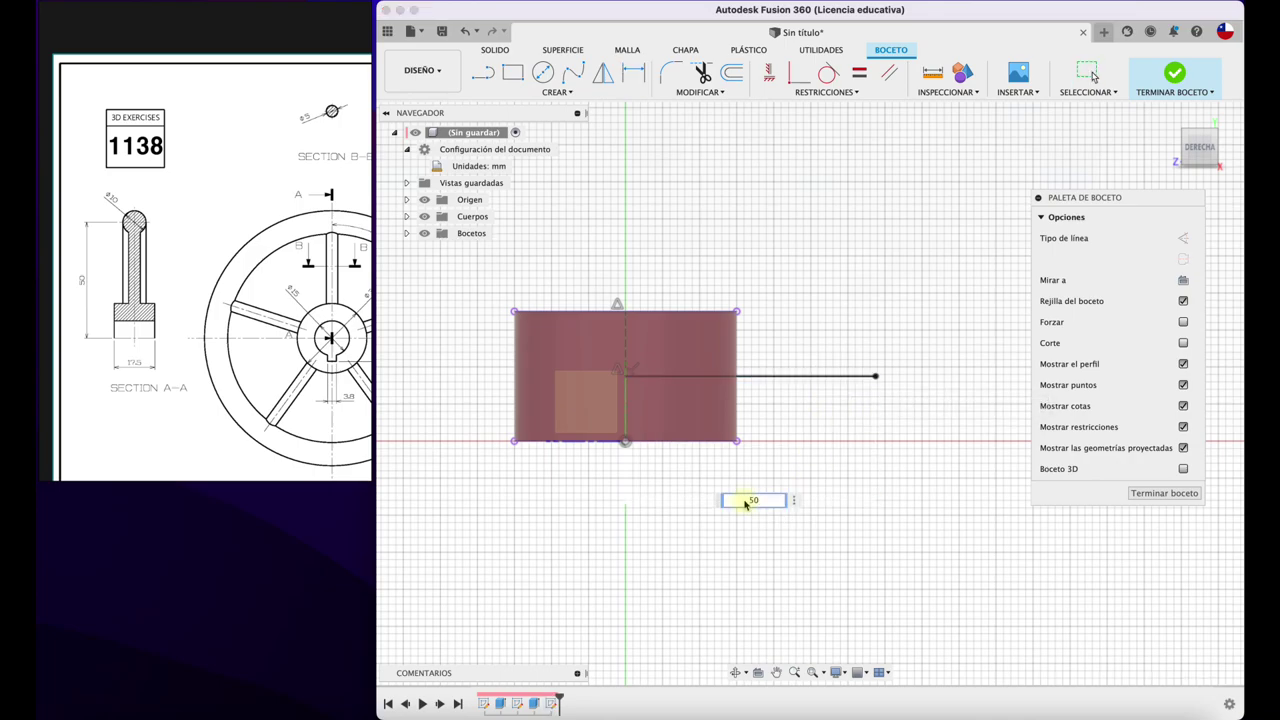
key("Return")
key("Escape")
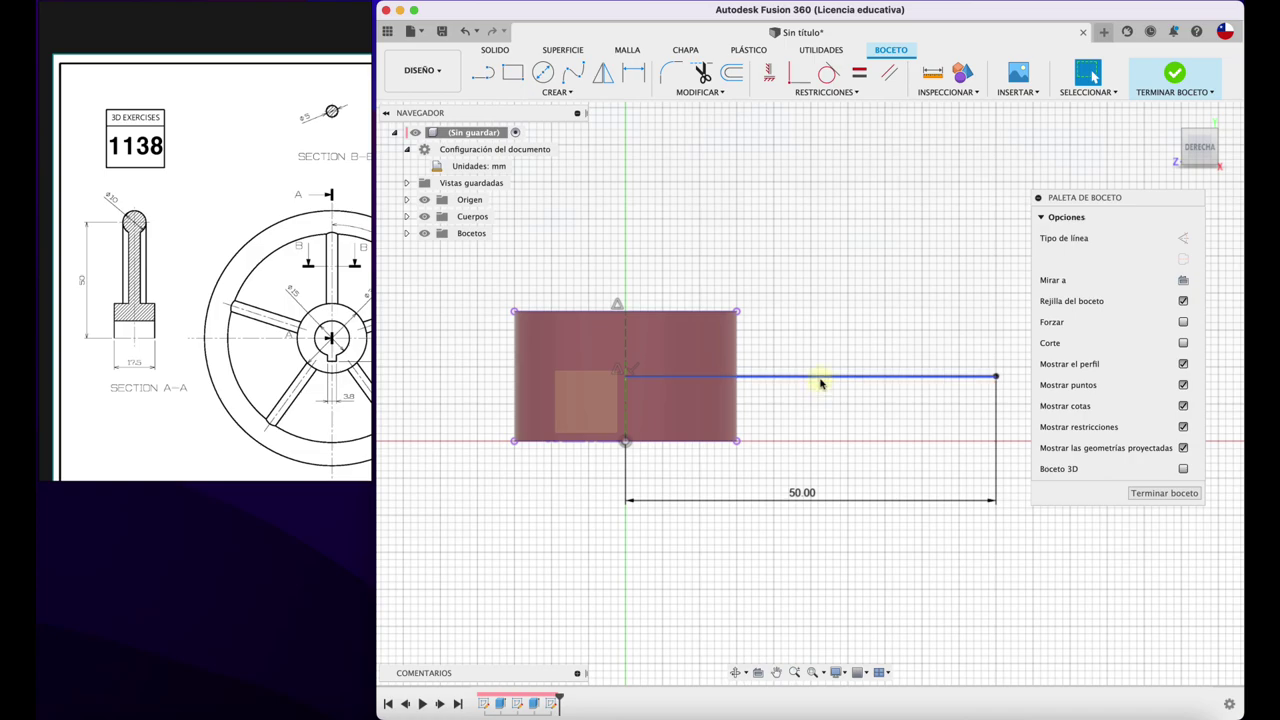
left_click(821, 378)
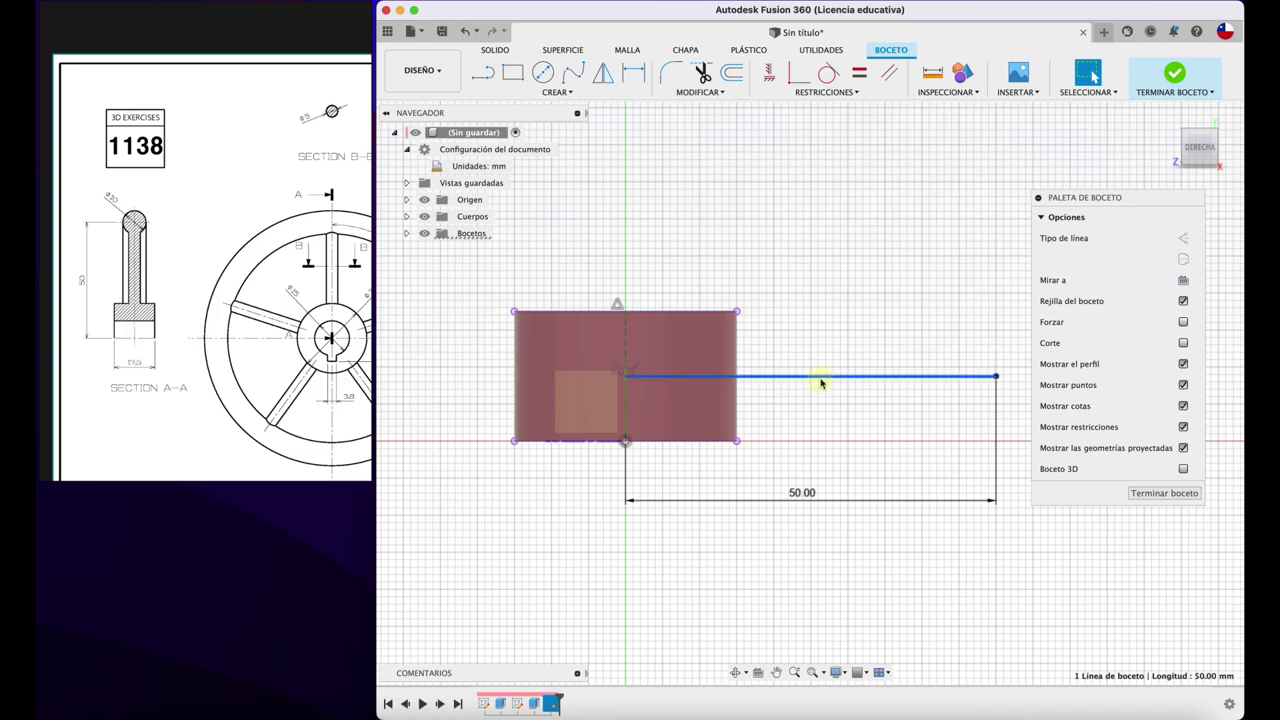
left_click(1183, 240)
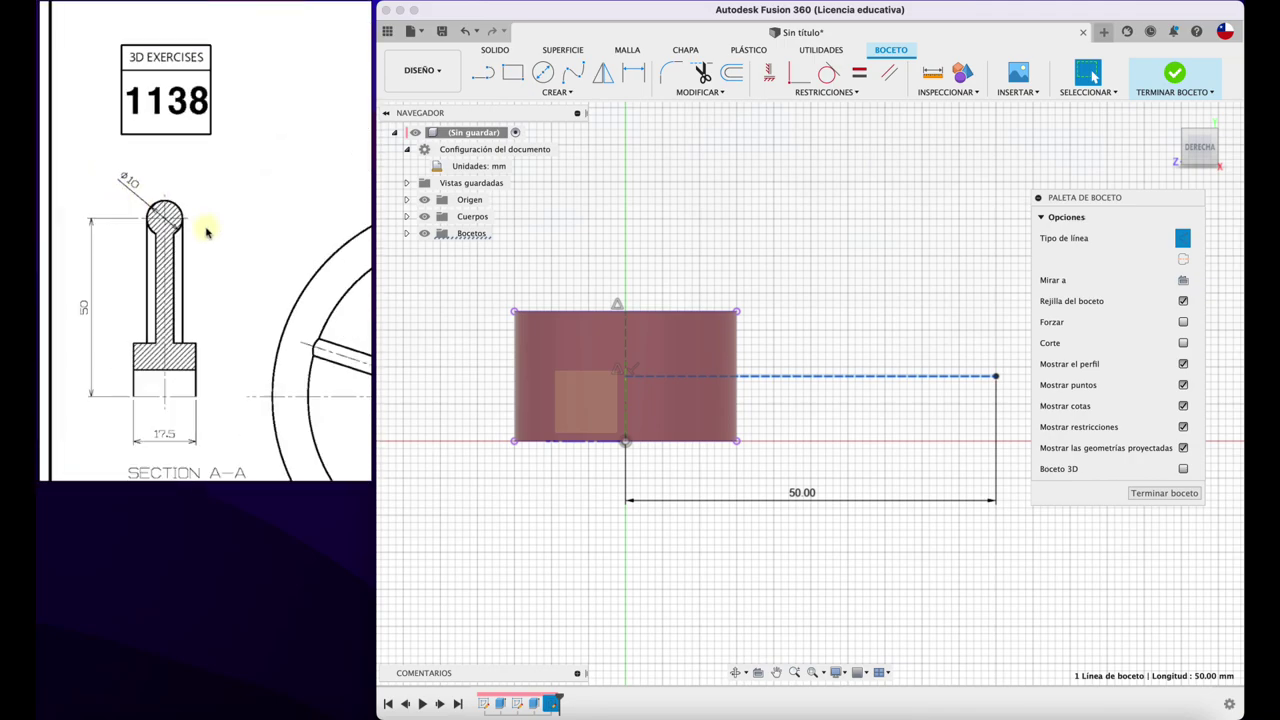
- Add a 10 mm circle centred at the end of the 50 mm line
key("c")
left_click(995, 378)
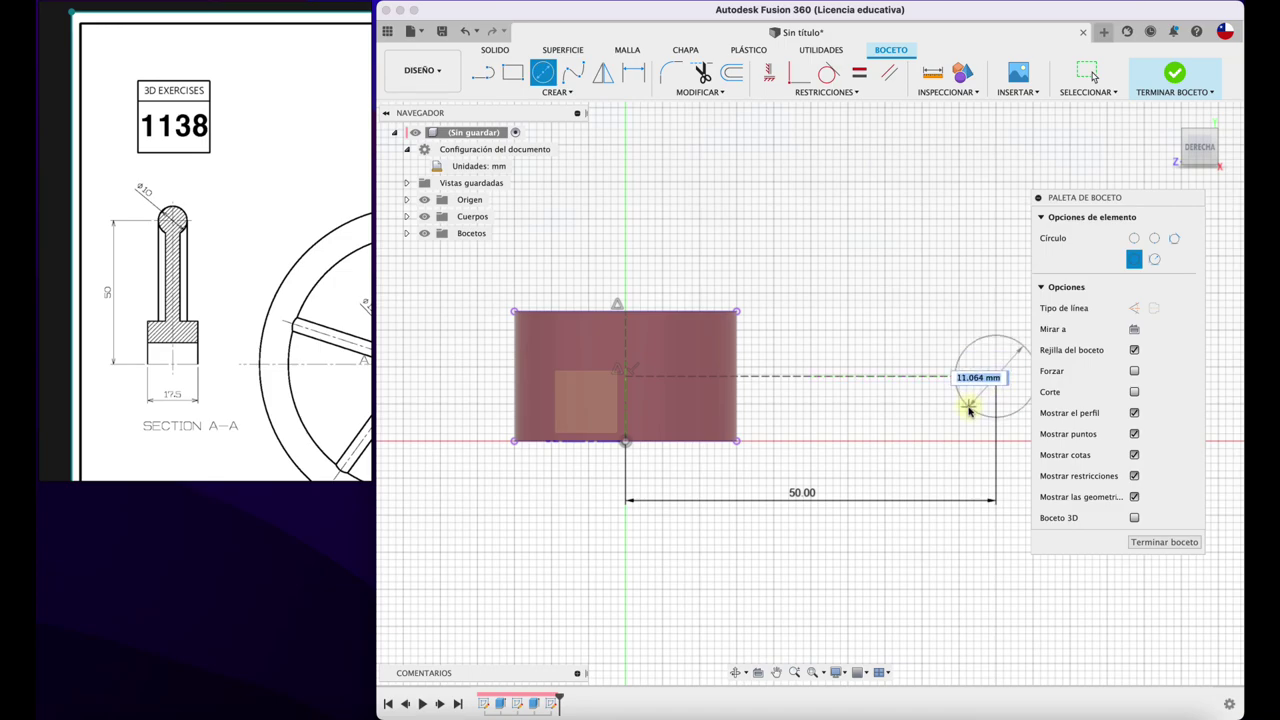
key("Return")
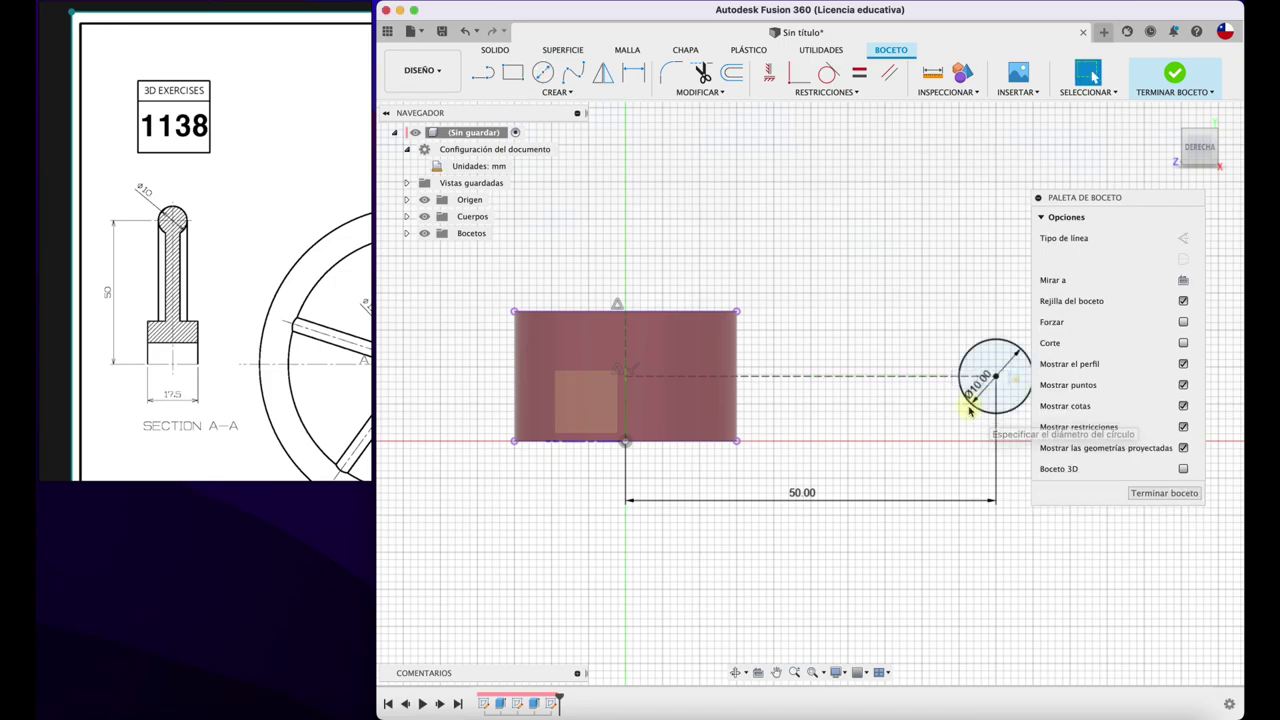
middle_click_drag(886, 286, 869, 320, "shift")
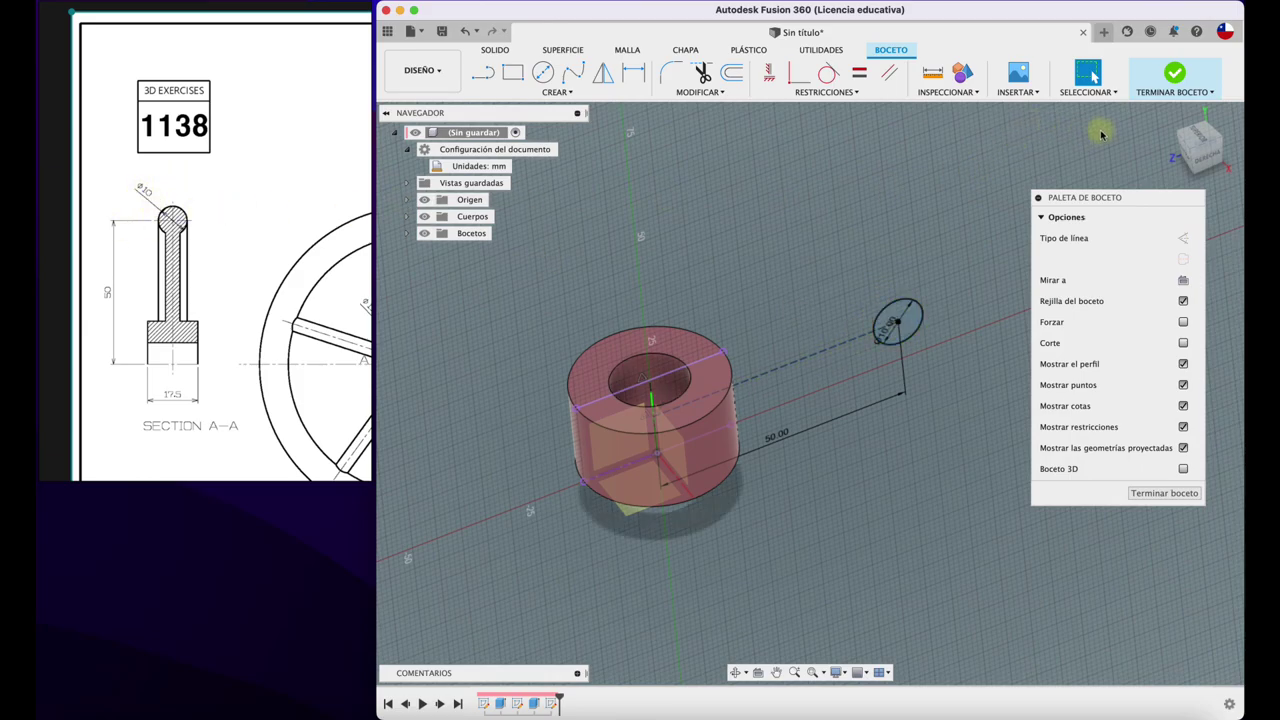
- Revolve the 10 mm circle 360° about the hub's central axis into a ring rim
left_click(1174, 72)
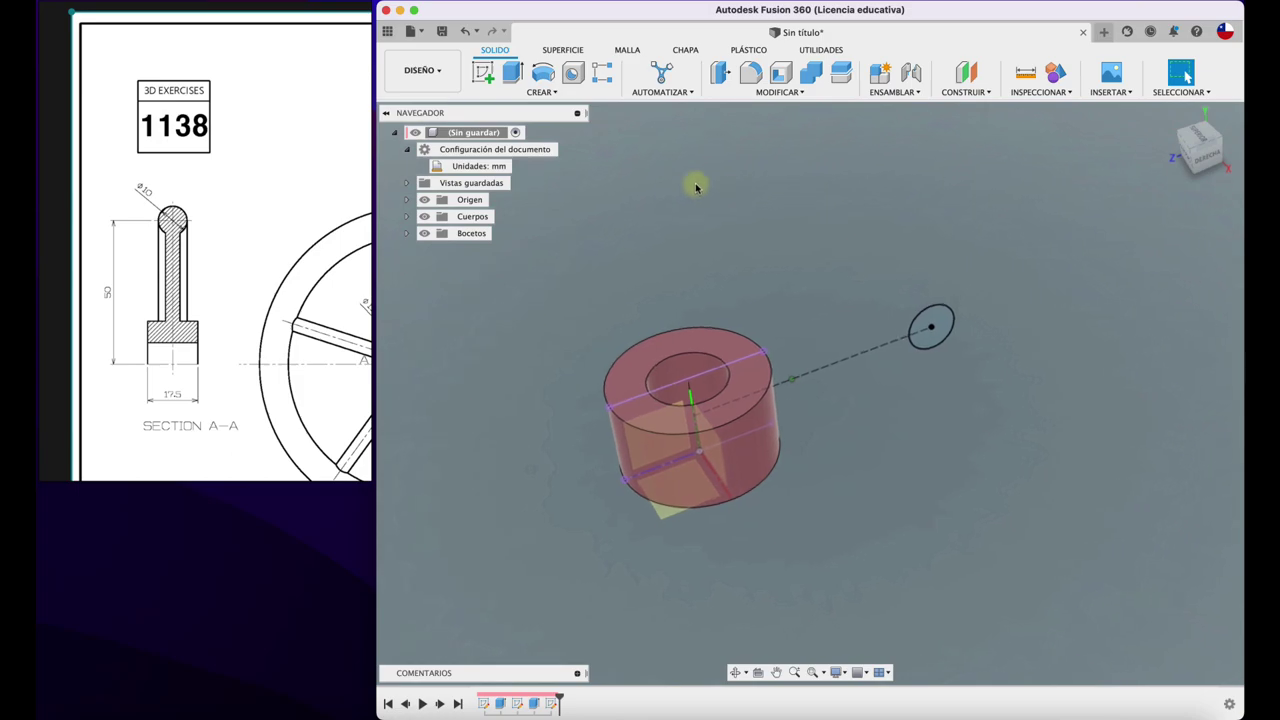
left_click(549, 72)
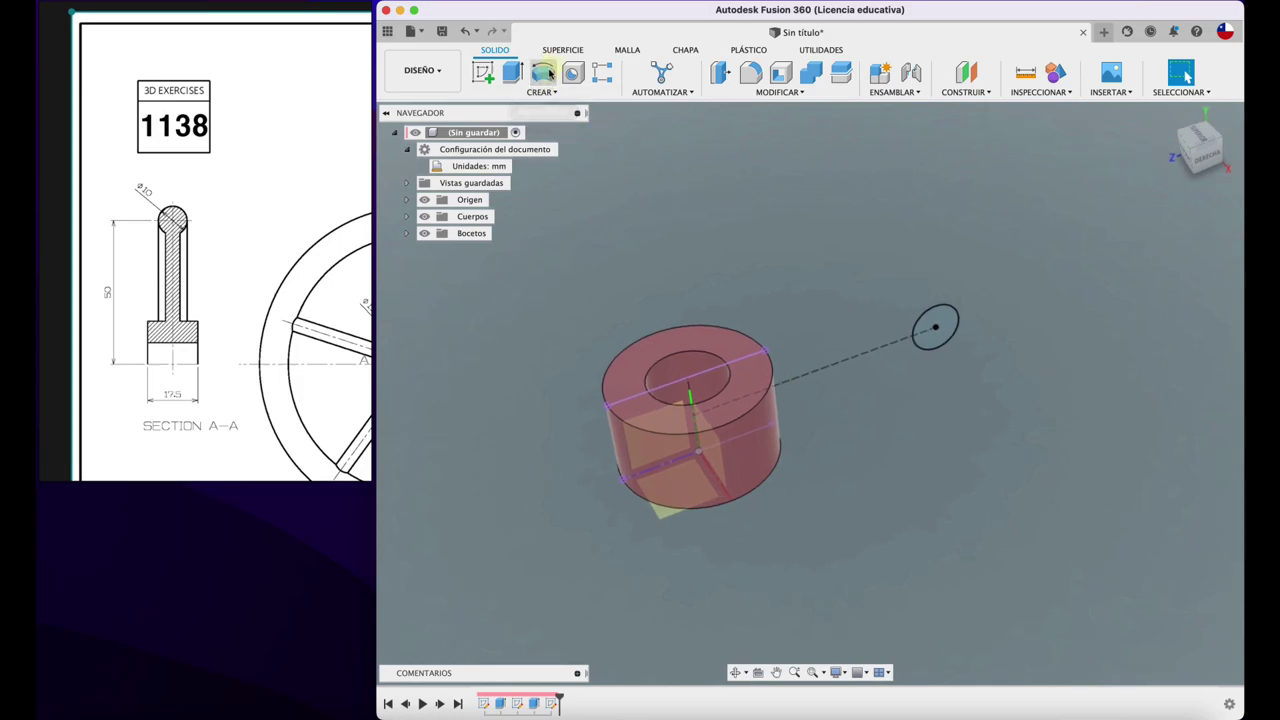
left_click(690, 398)
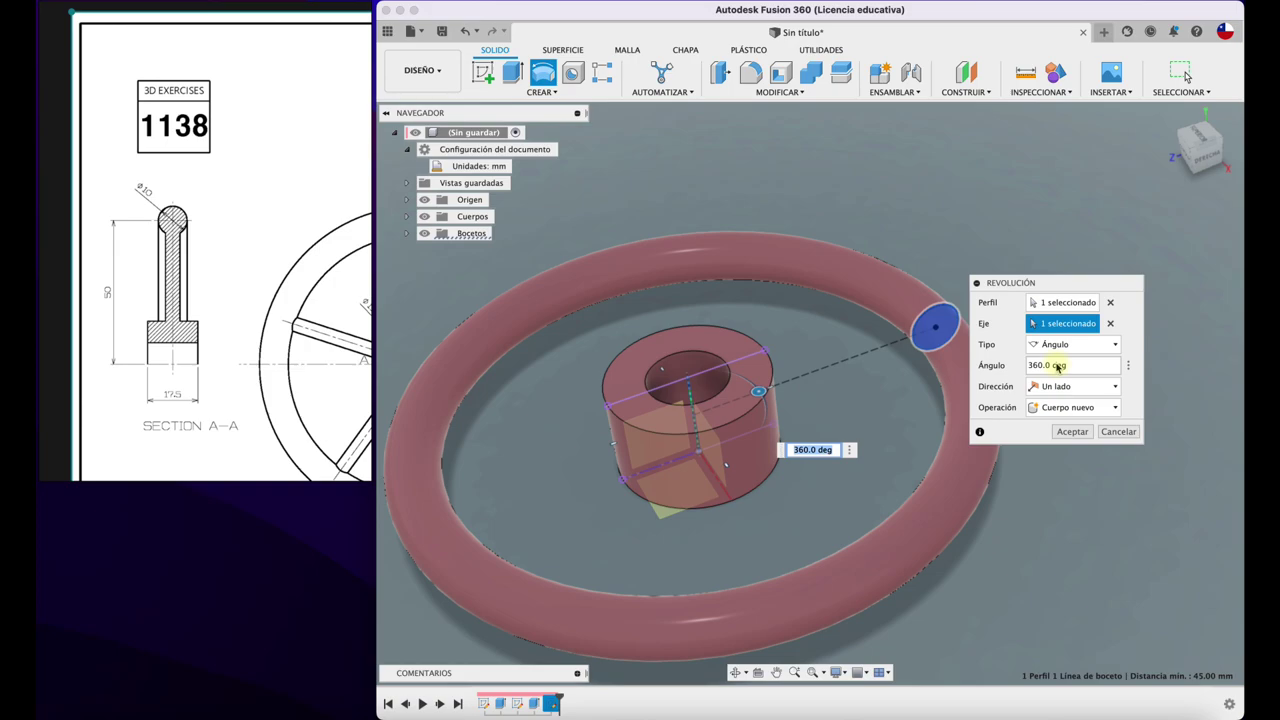
left_click(1072, 431)
scroll(891, 210, "up", 5, "shift")
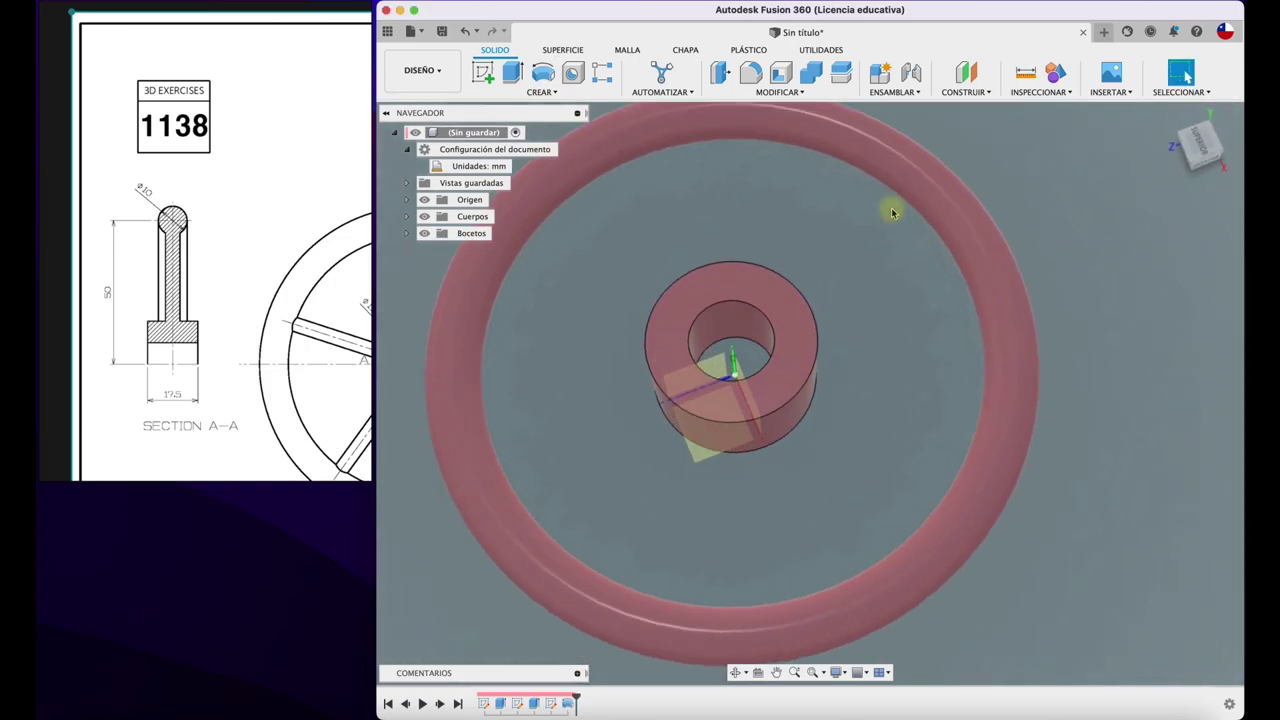
scroll(891, 210, "up", 5, "shift")
scroll(891, 210, "down", 5, "shift")
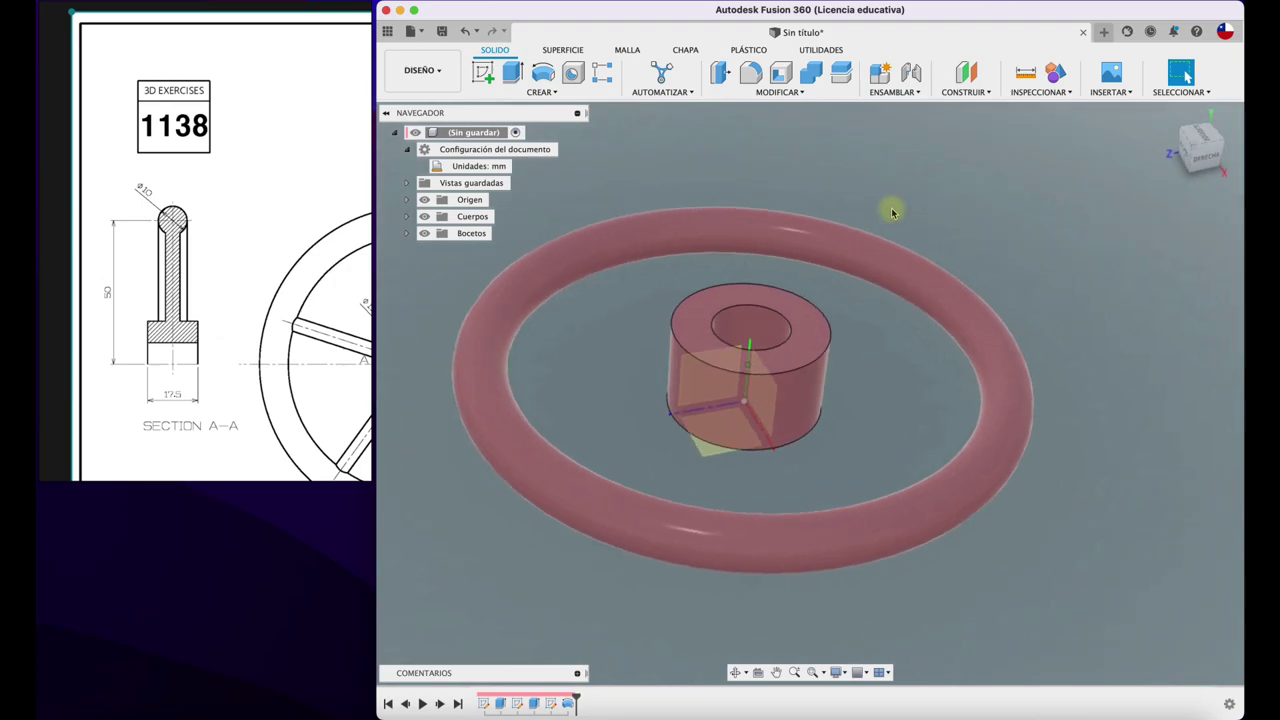
scroll(891, 210, "down", 3, "shift")
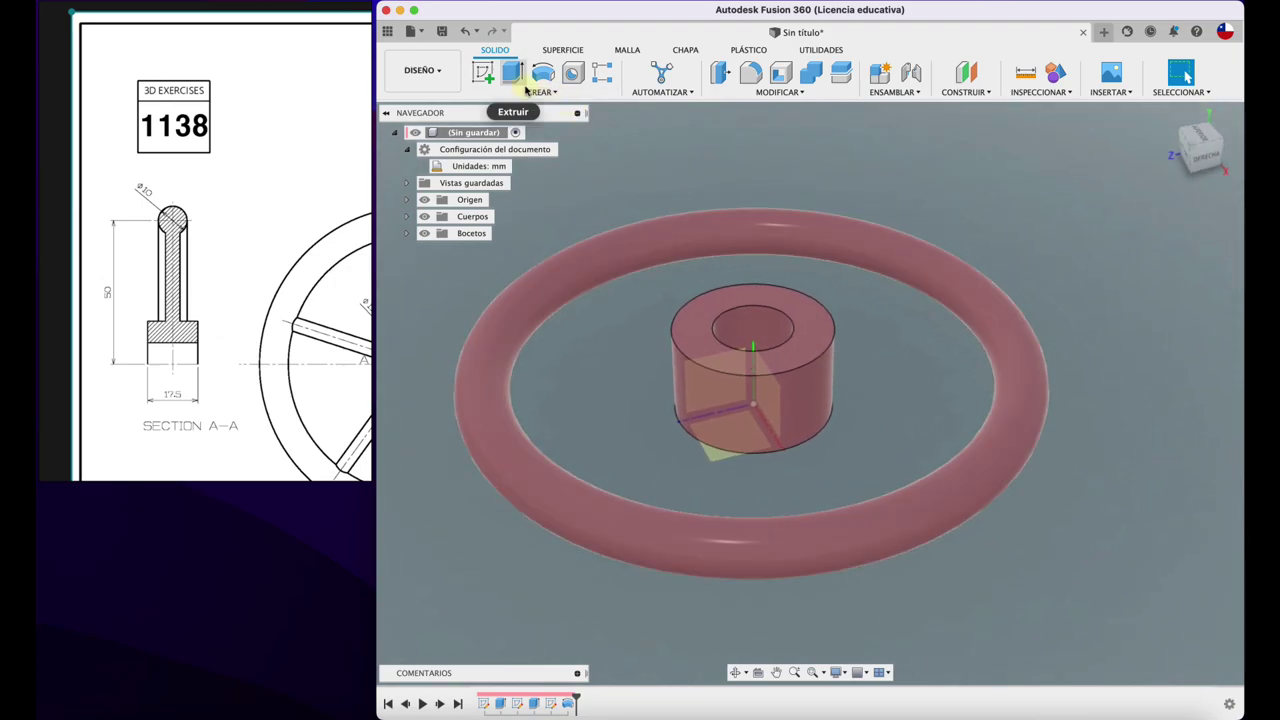
left_click(291, 234)
scroll(143, 251, "right", 5)
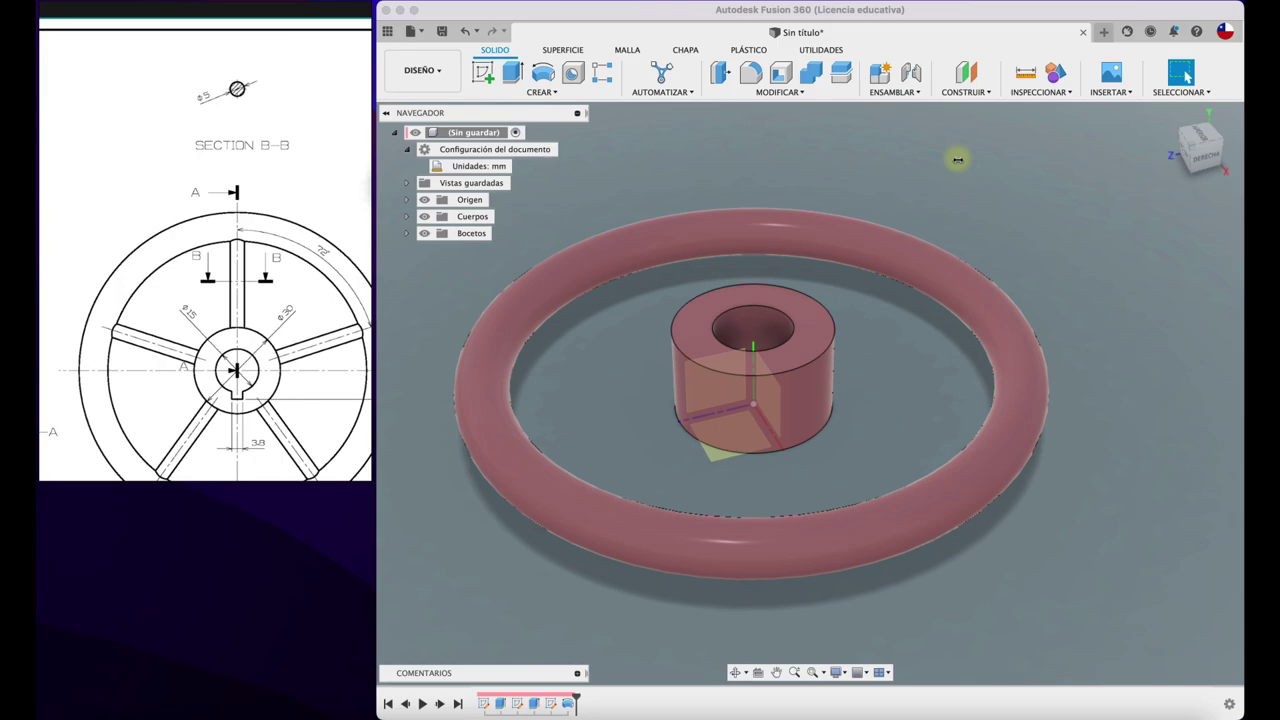
- Create a construction plane offset 25 mm from the XY plane
left_click(966, 70)
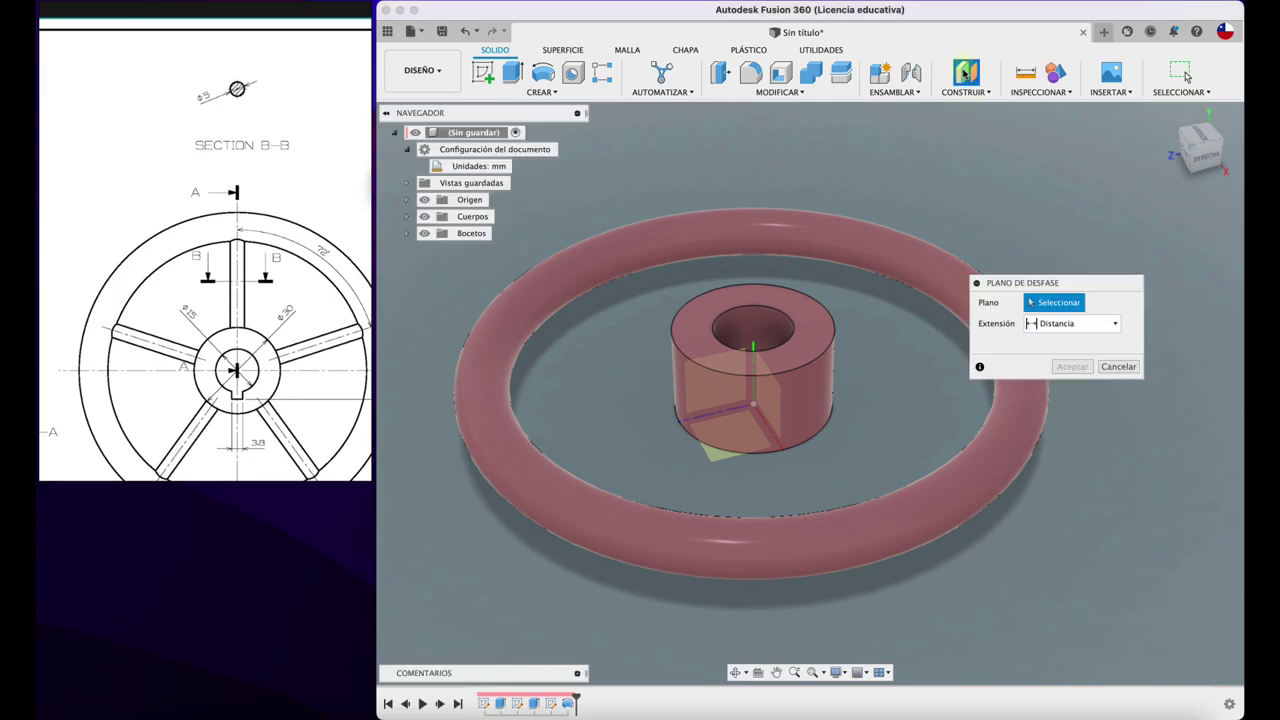
left_click(760, 390)
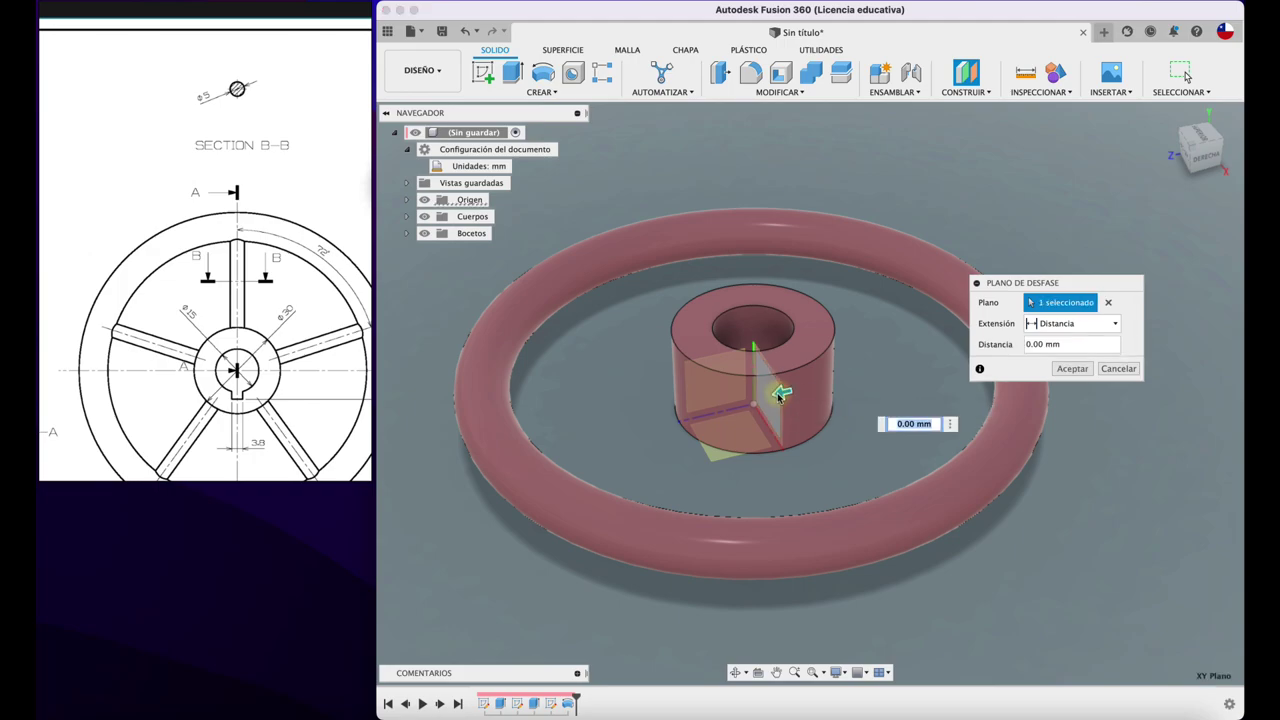
left_click_drag(775, 398, 622, 392)
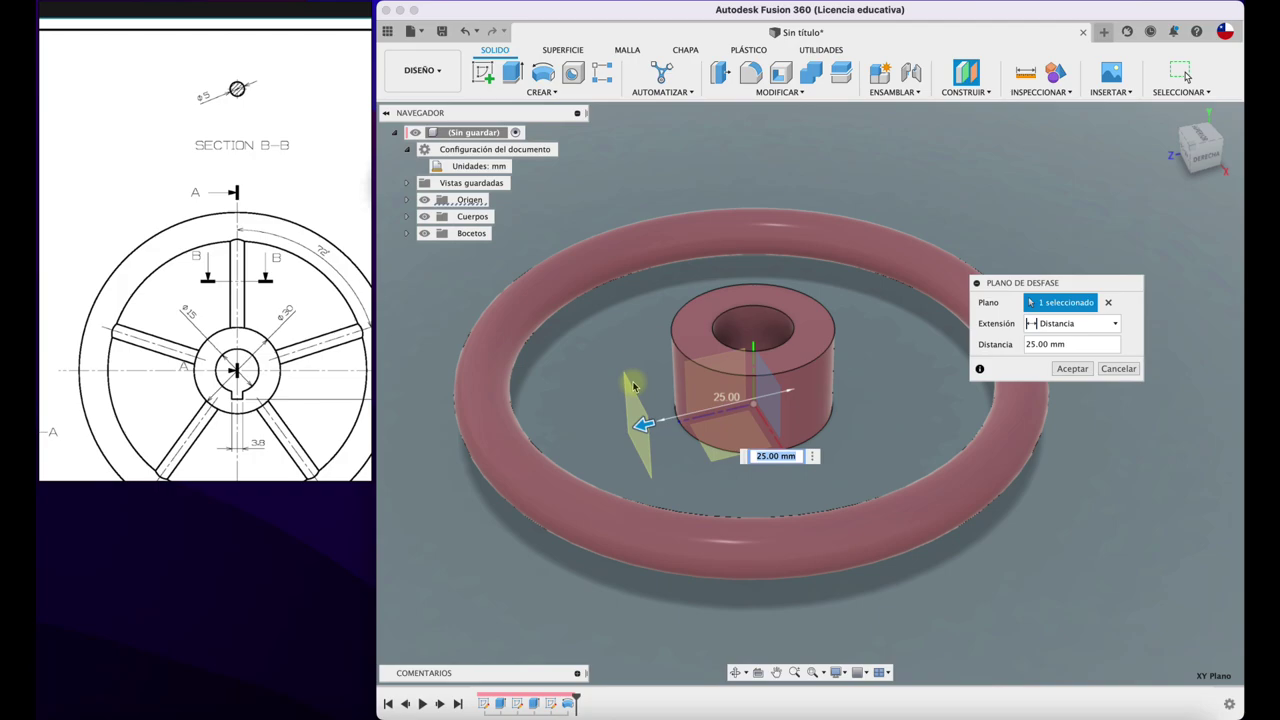
left_click(1072, 369)
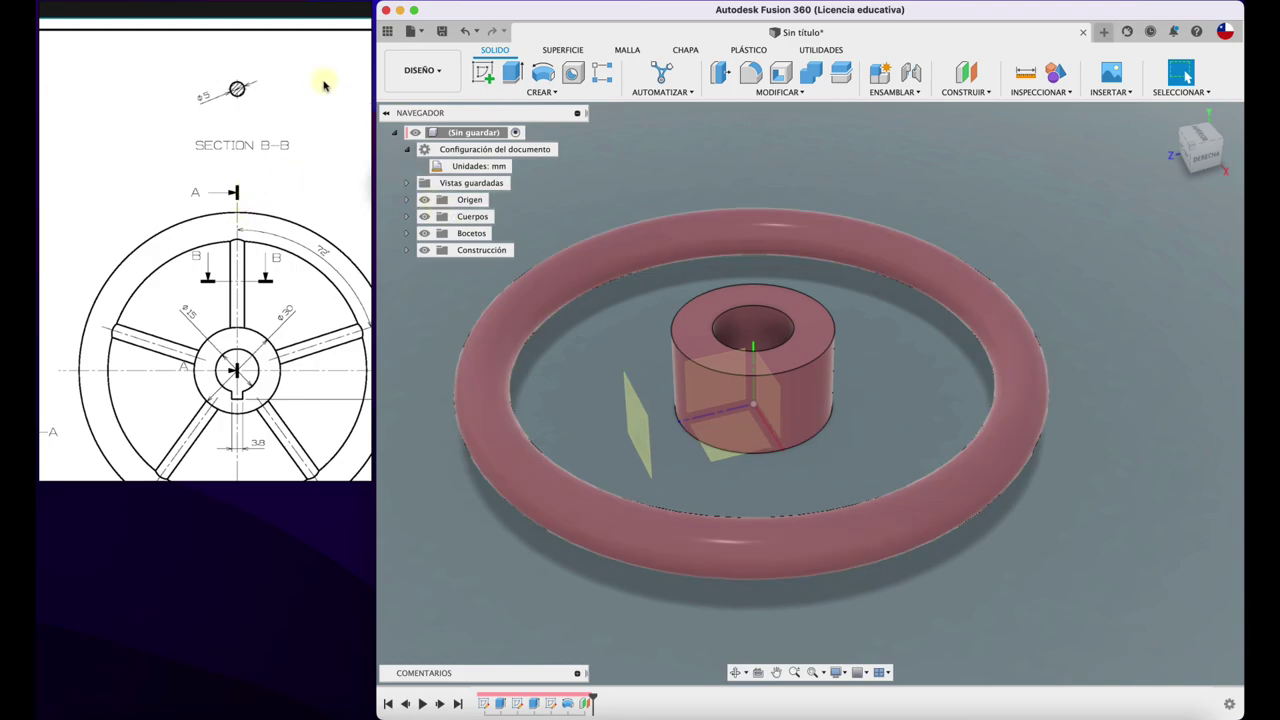
- Start a sketch on the offset plane and project the hub's outer face into it
left_click(483, 72)
left_click(634, 426)
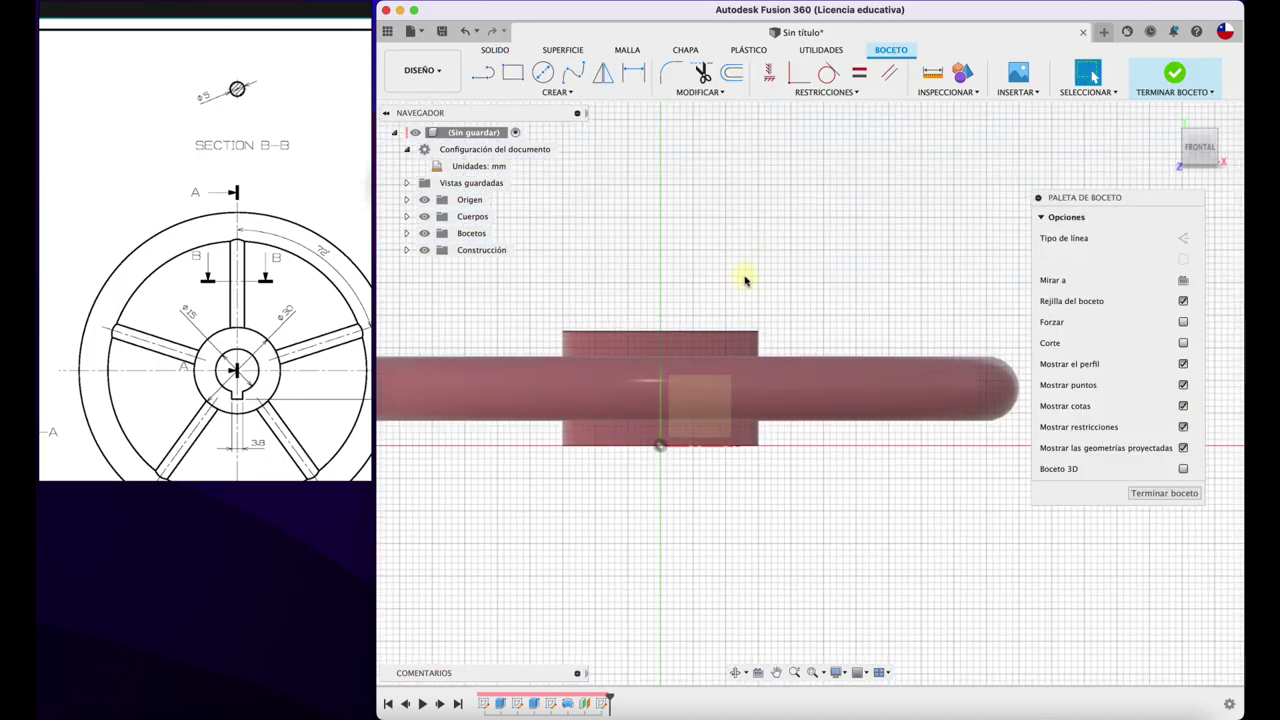
scroll(745, 280, "up", 2)
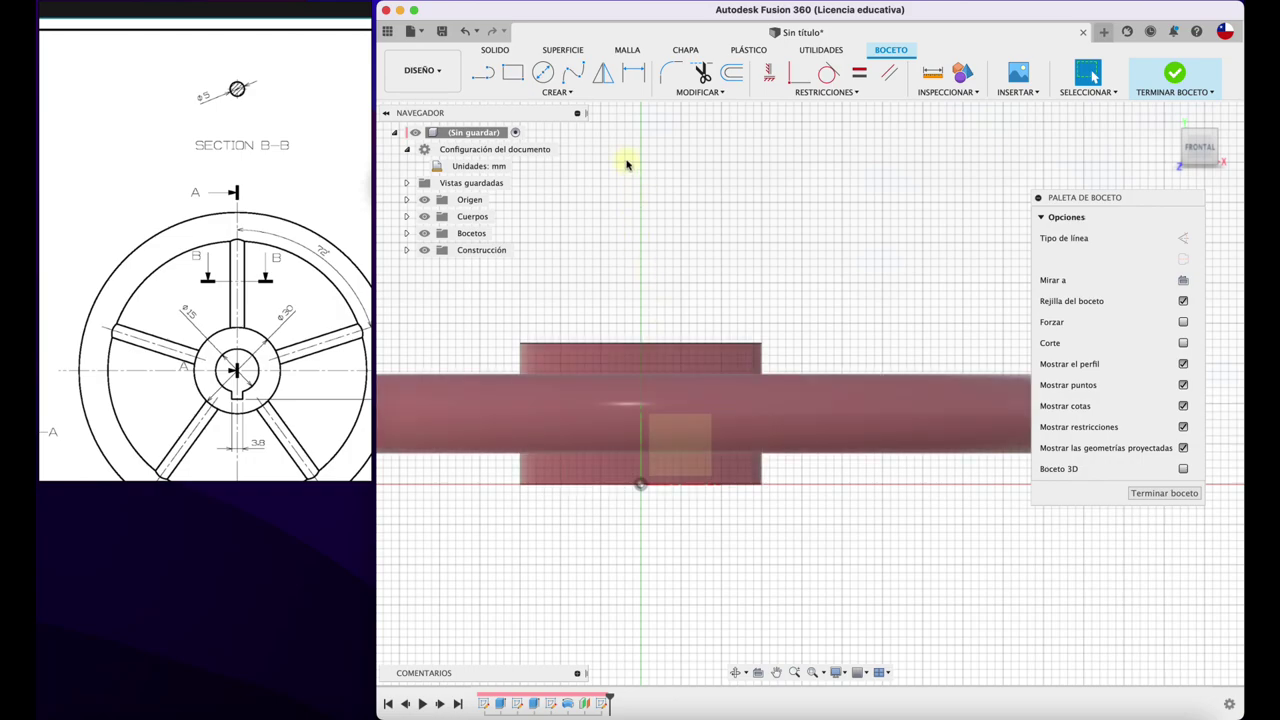
left_click(558, 92)
mouse_move(518, 299)
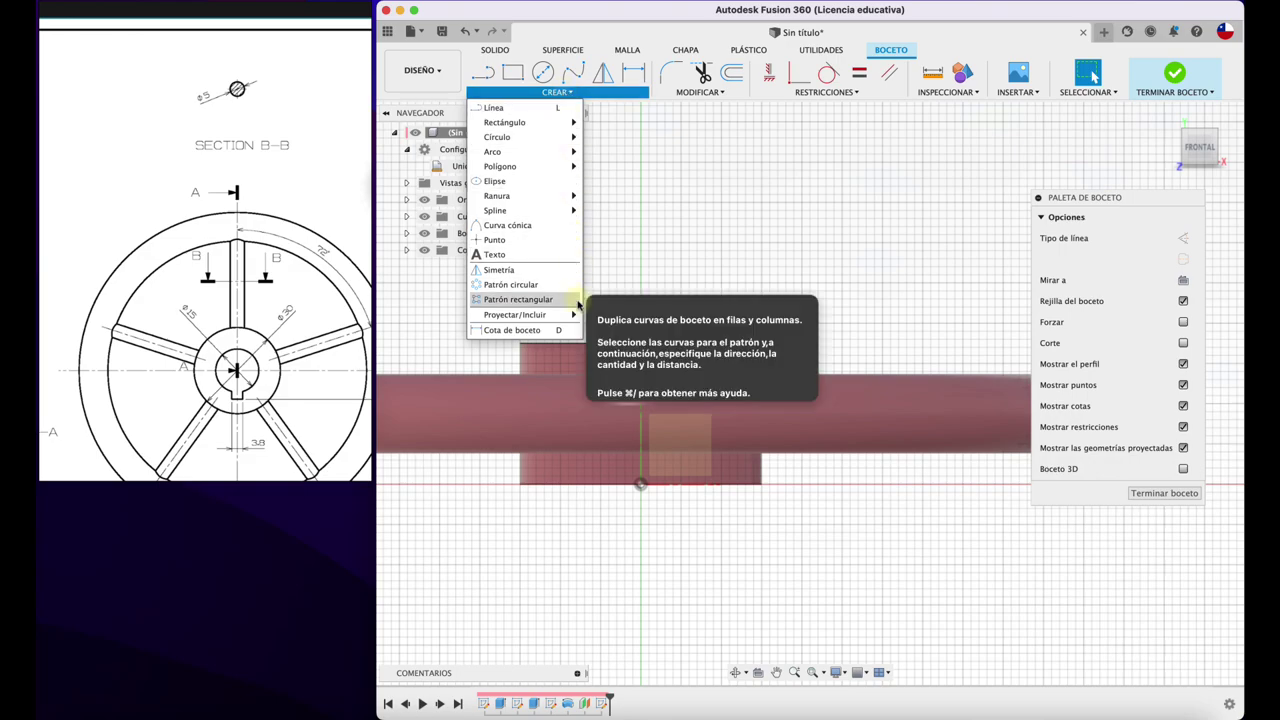
left_click(610, 314)
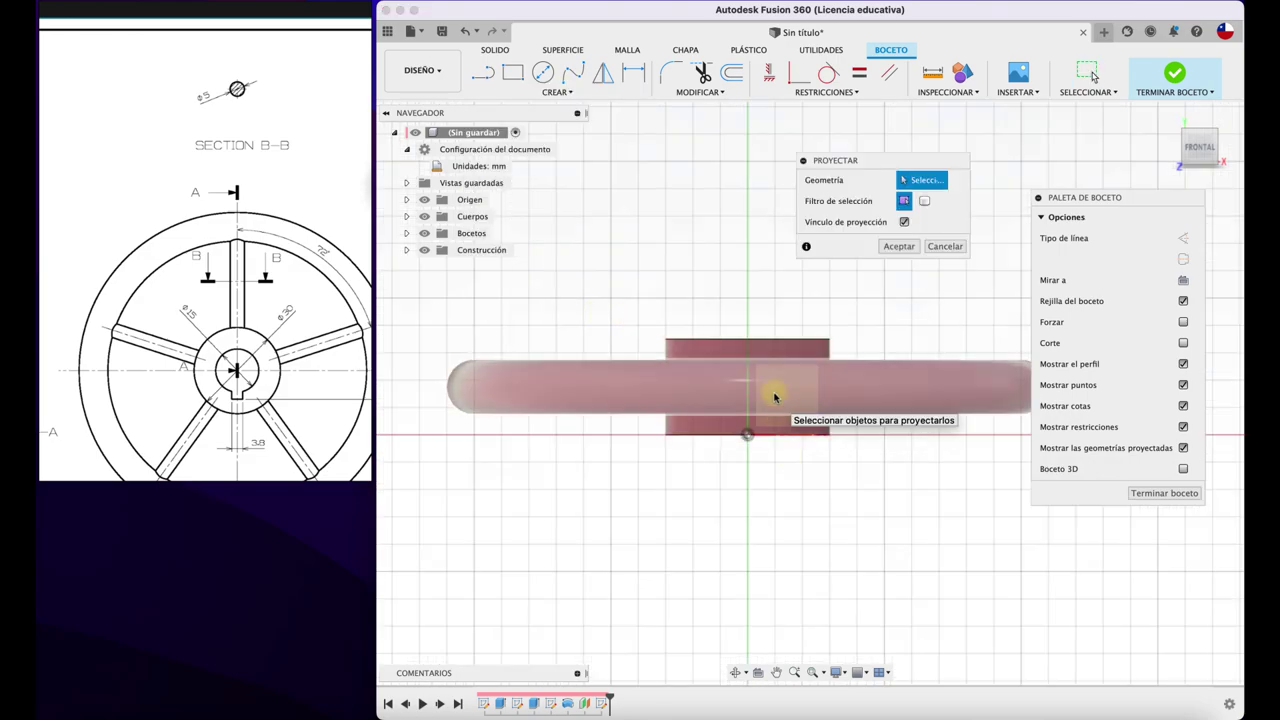
left_click(769, 355)
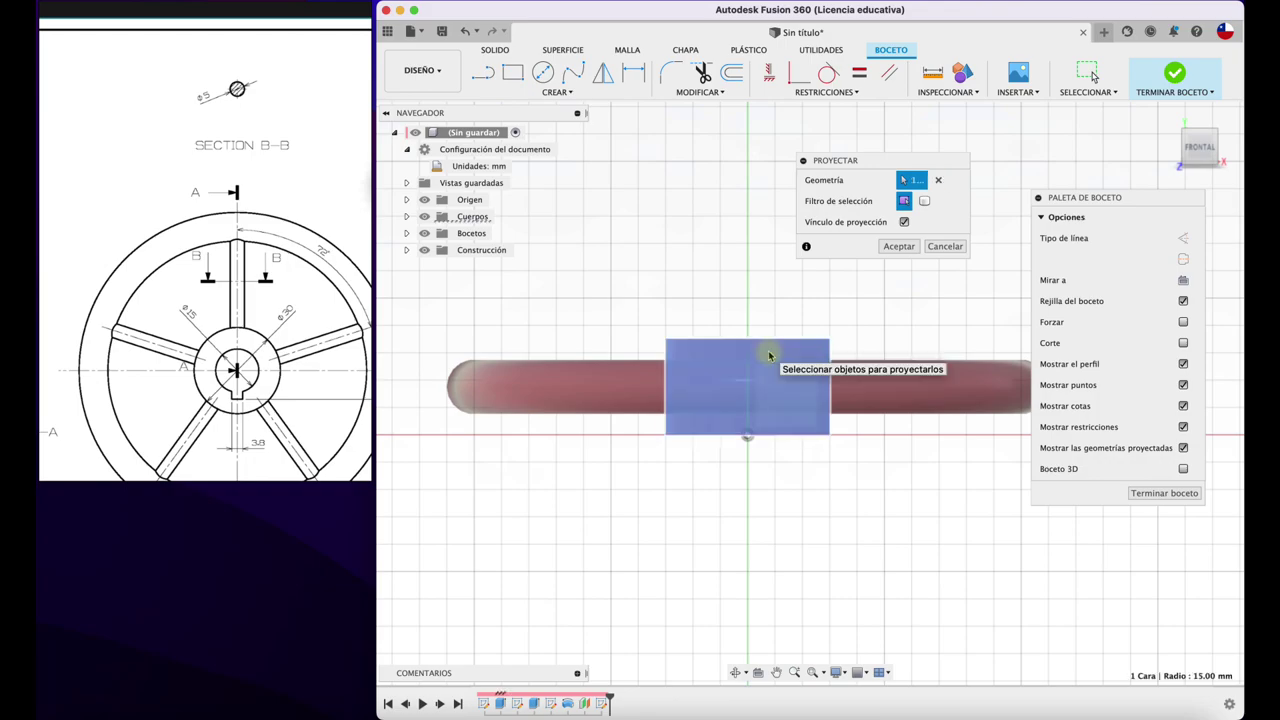
left_click(898, 246)
middle_click_drag(894, 266, 782, 326, "shift")
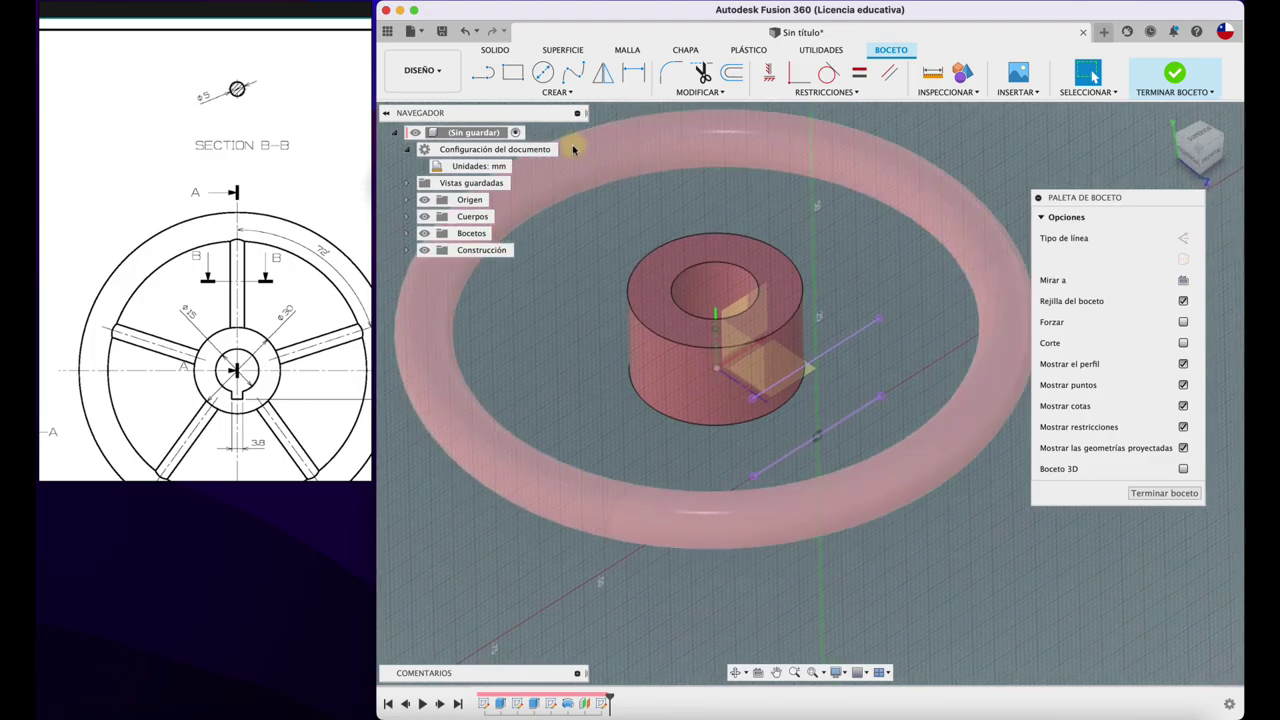
- Draw a vertical construction line from the sketch origin to the hub's top edge
key("l")
middle_click_drag(726, 245, 777, 245, "shift")
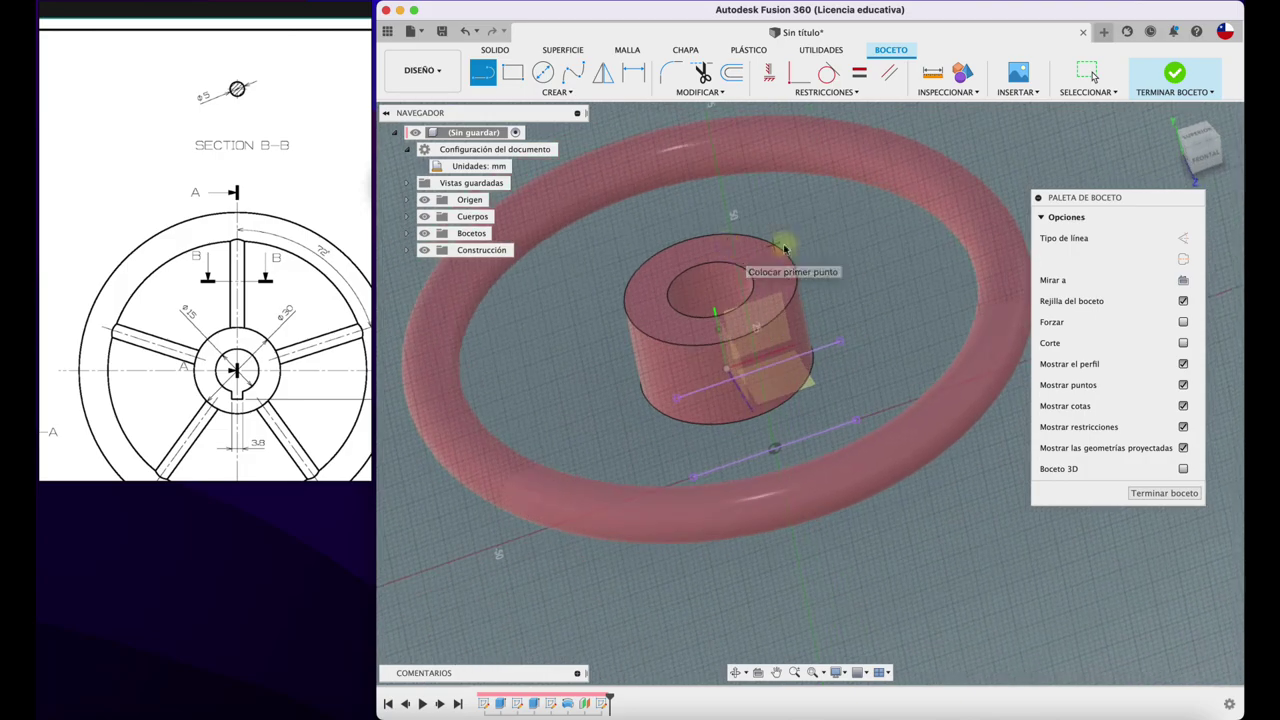
left_click(1209, 167)
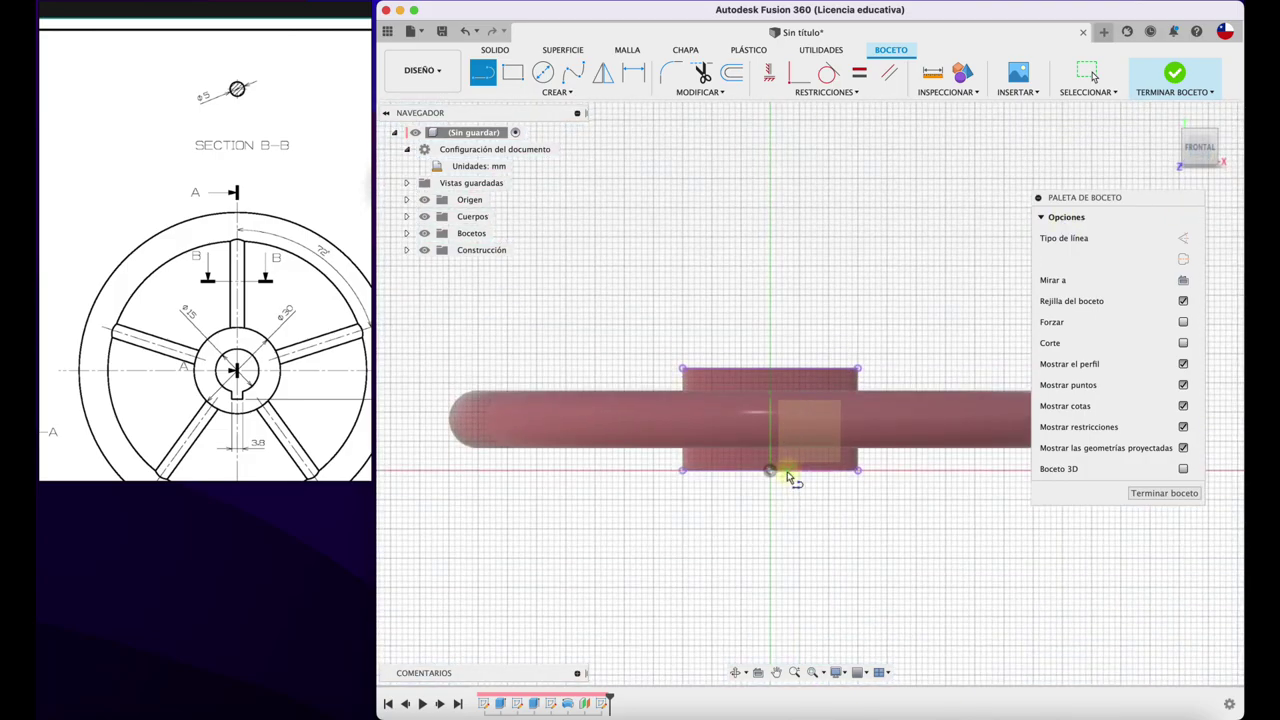
left_click(770, 470)
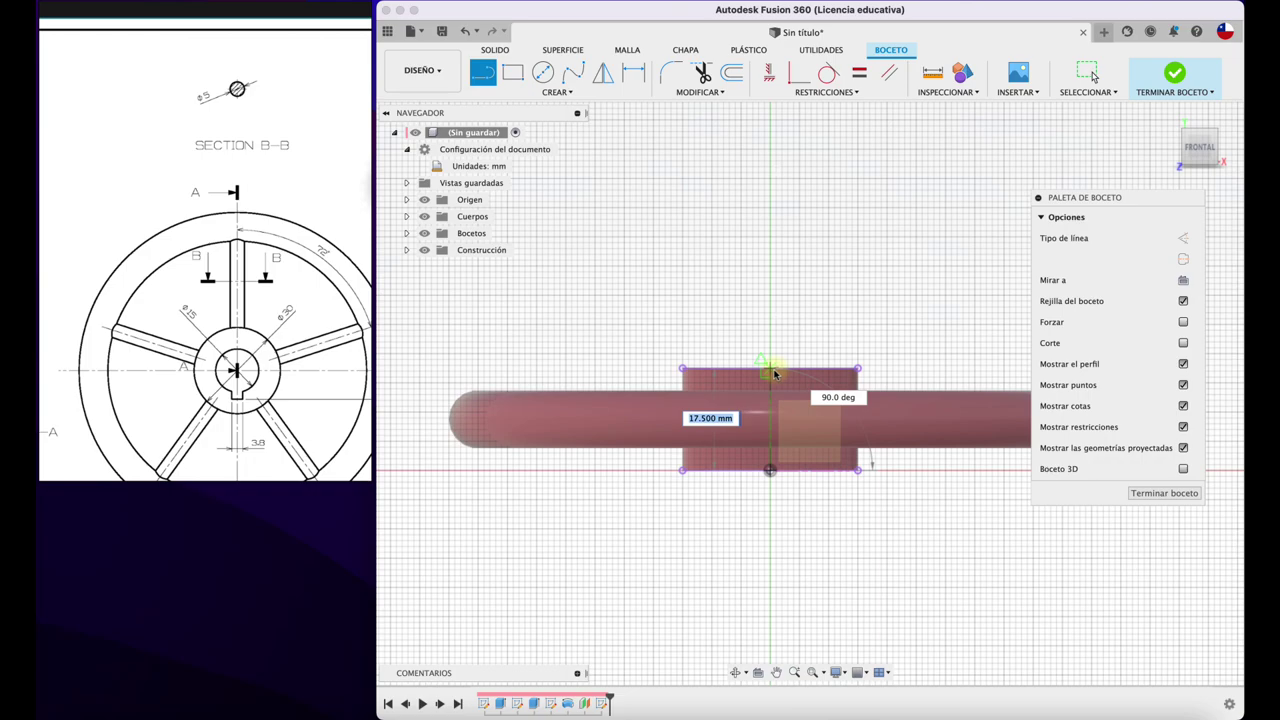
left_click(770, 368)
key("Escape")
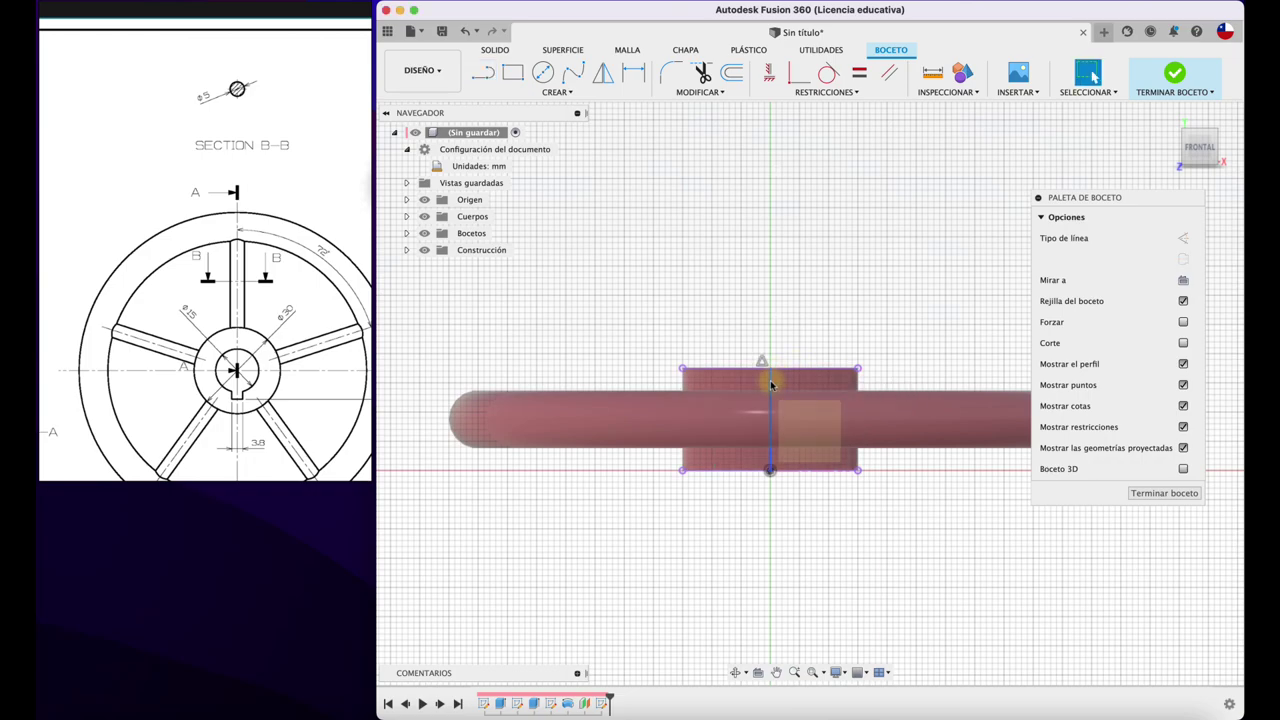
left_click(771, 385)
left_click(1183, 238)
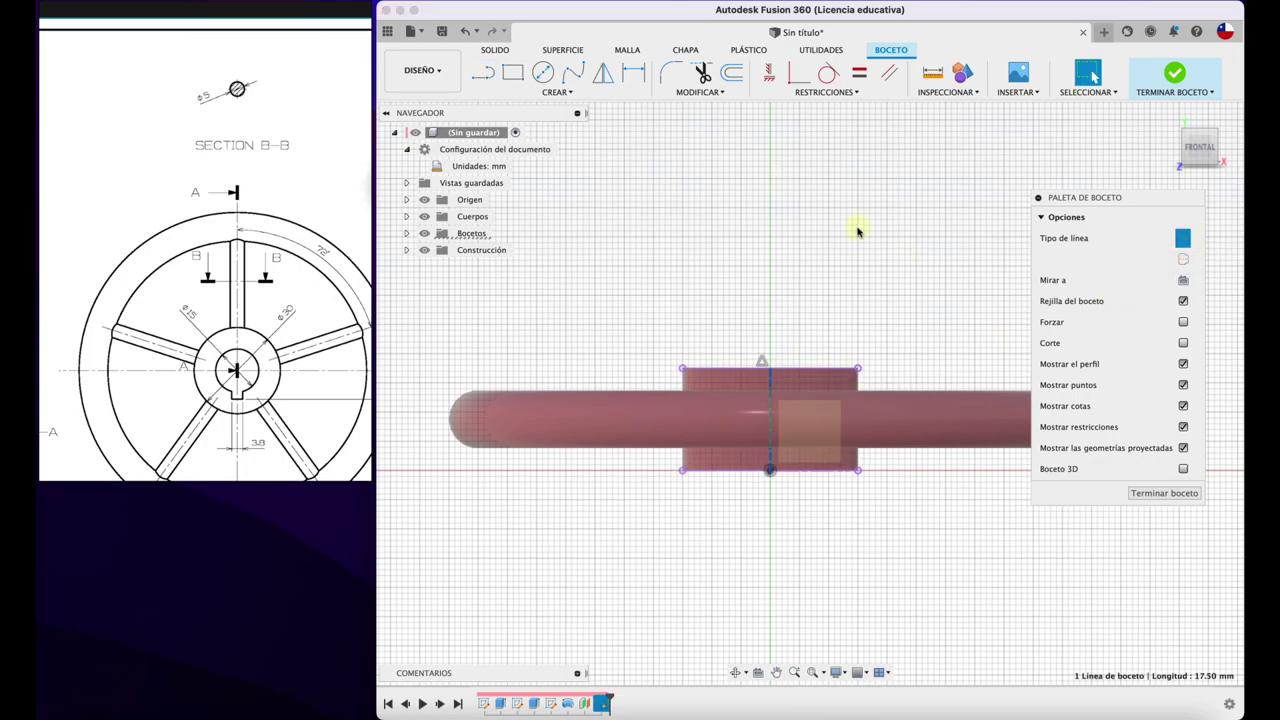
- Add a 5 mm circle on the construction line and finish the sketch
left_click(543, 73)
left_click(770, 420)
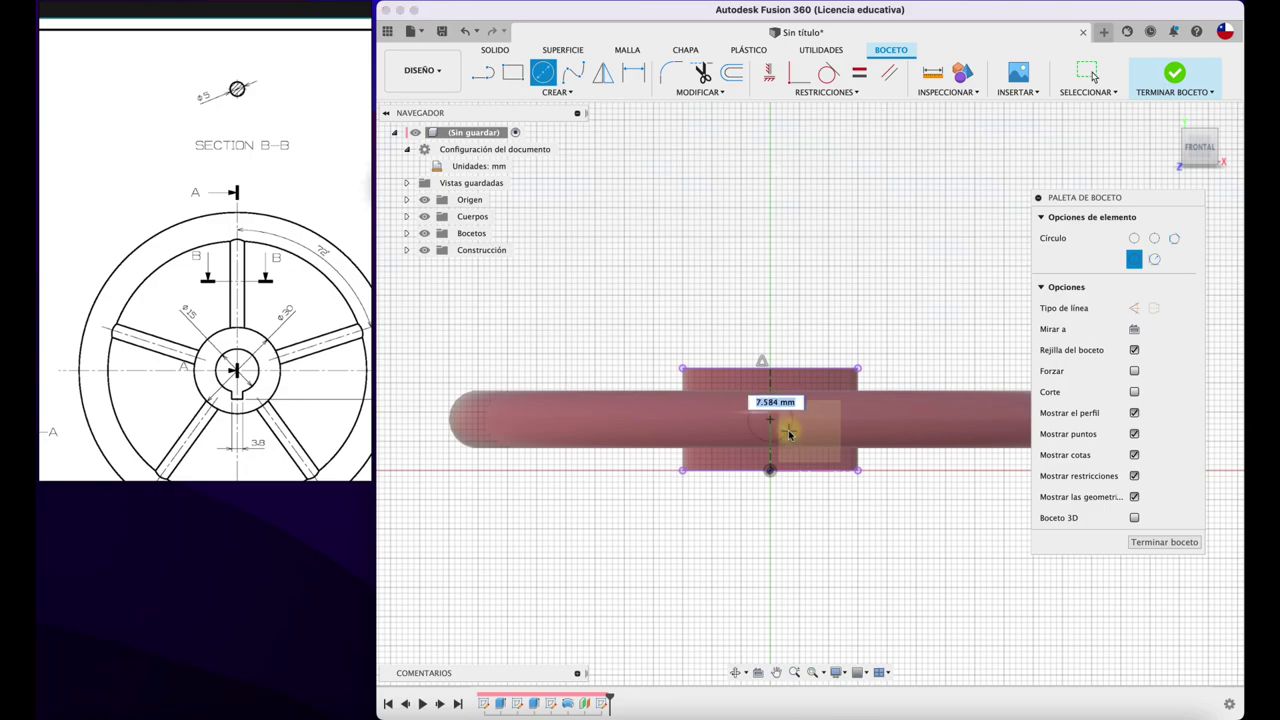
type("5")
key("Return")
key("Escape")
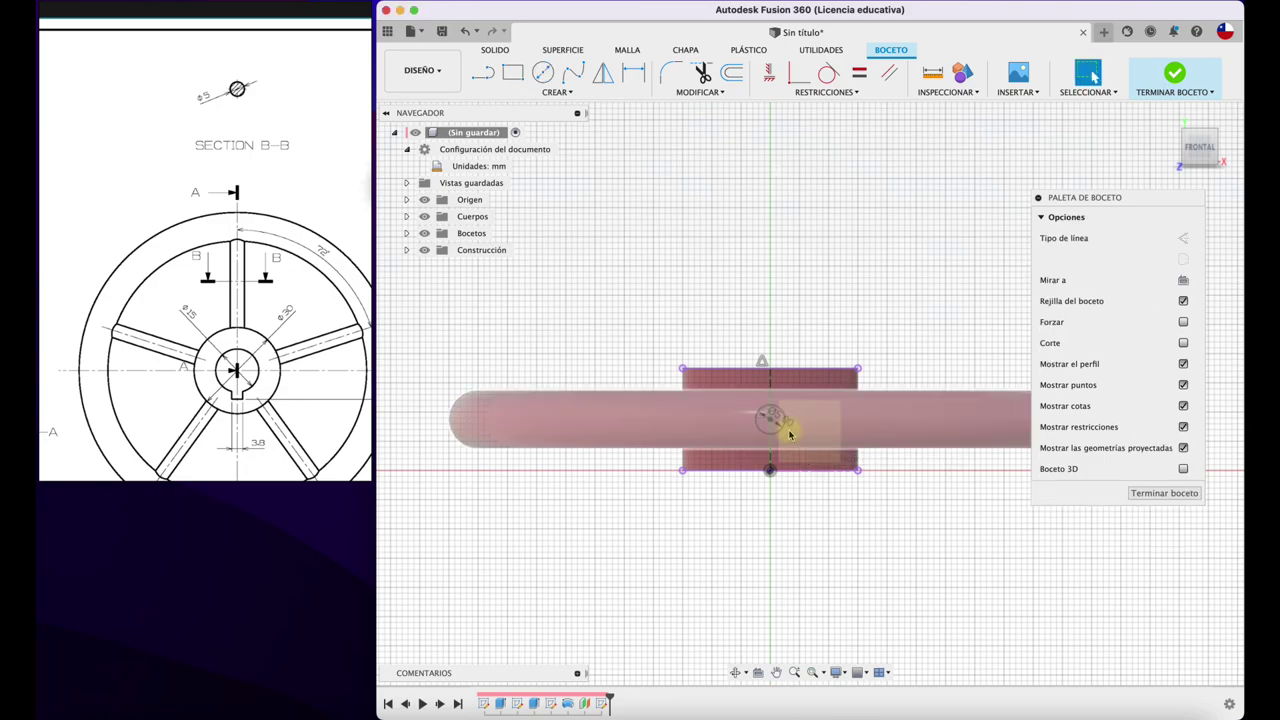
left_click(1164, 493)
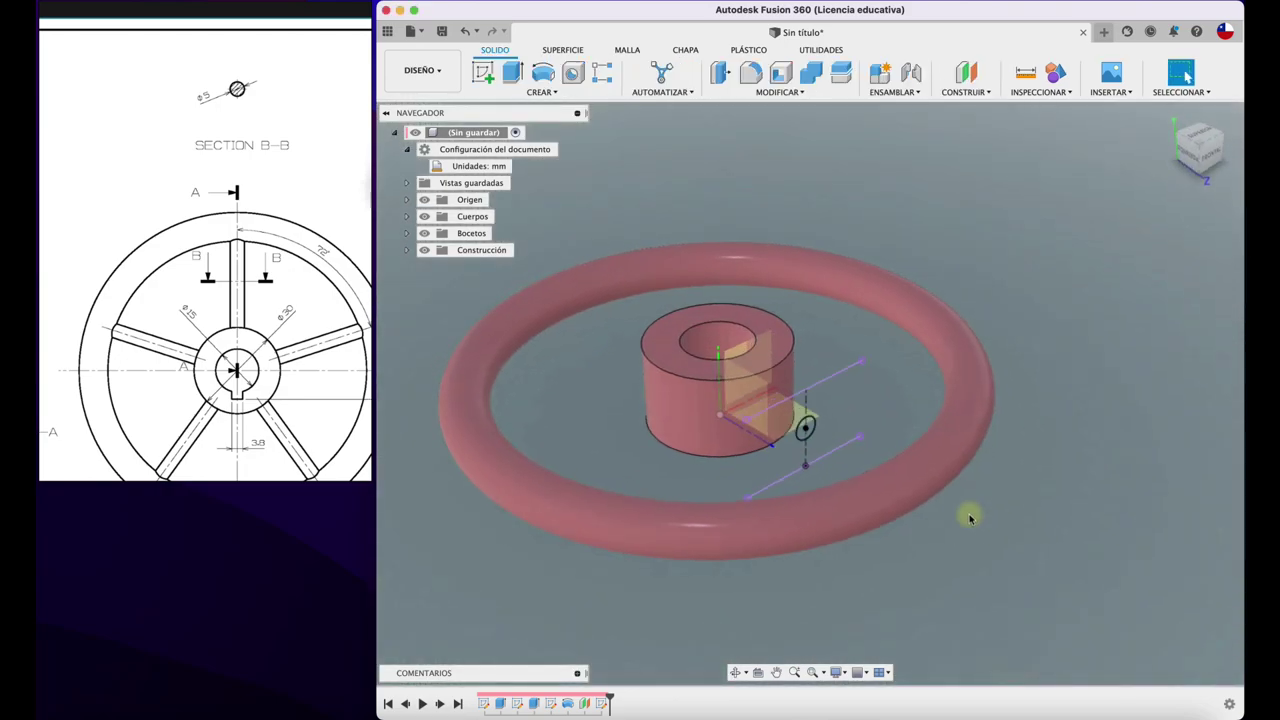
- Extrude the 5 mm circle out to the ring rim as the spoke
middle_click_drag(970, 517, 506, 230, "shift")
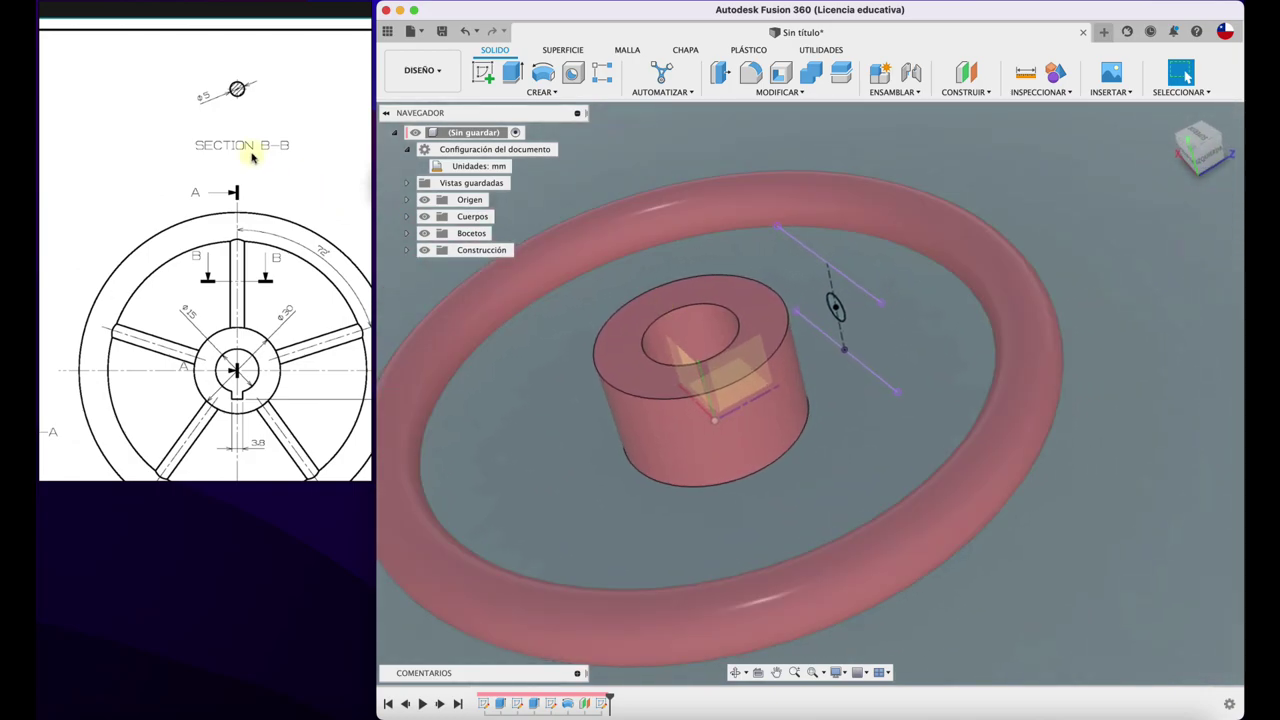
left_click(512, 72)
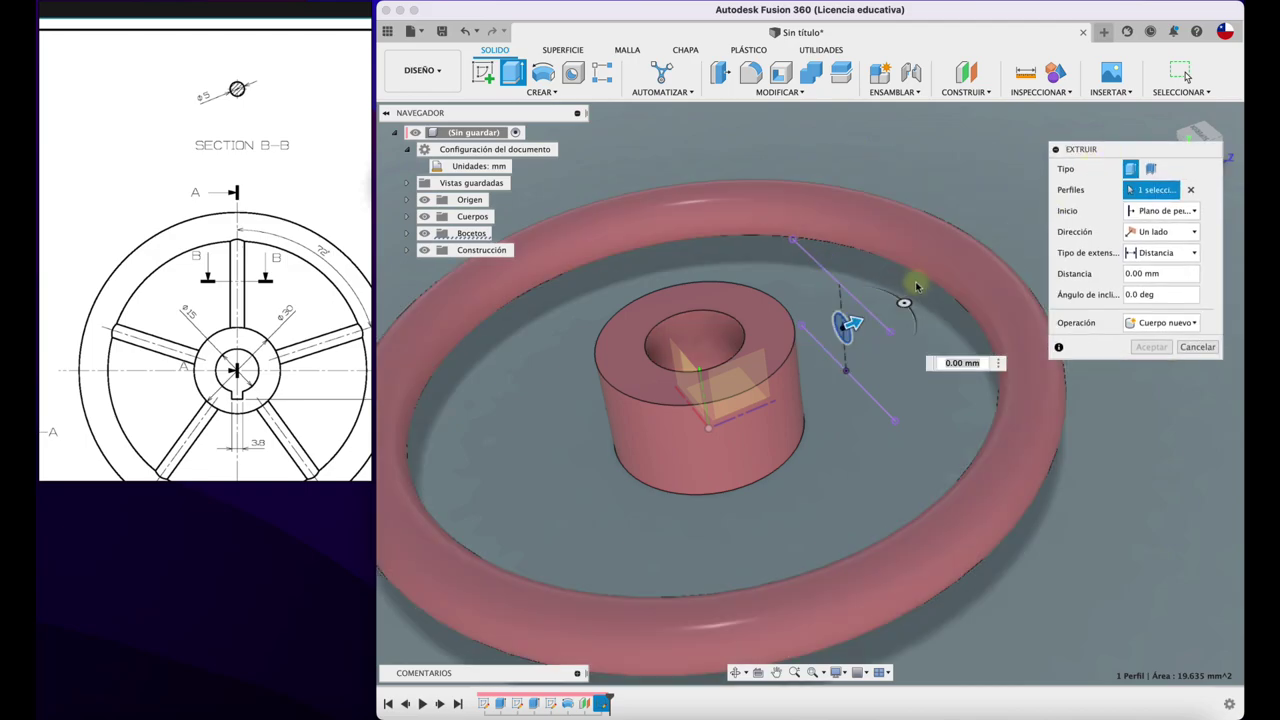
left_click_drag(853, 322, 938, 289)
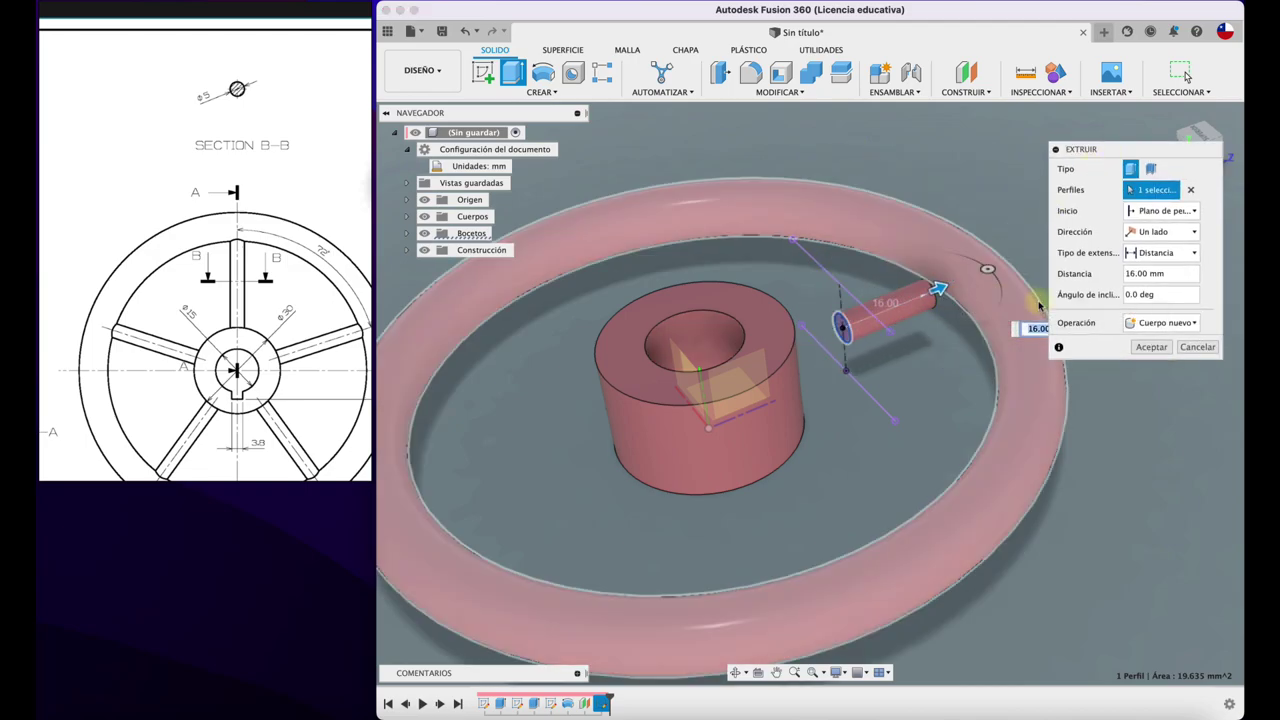
left_click(840, 178)
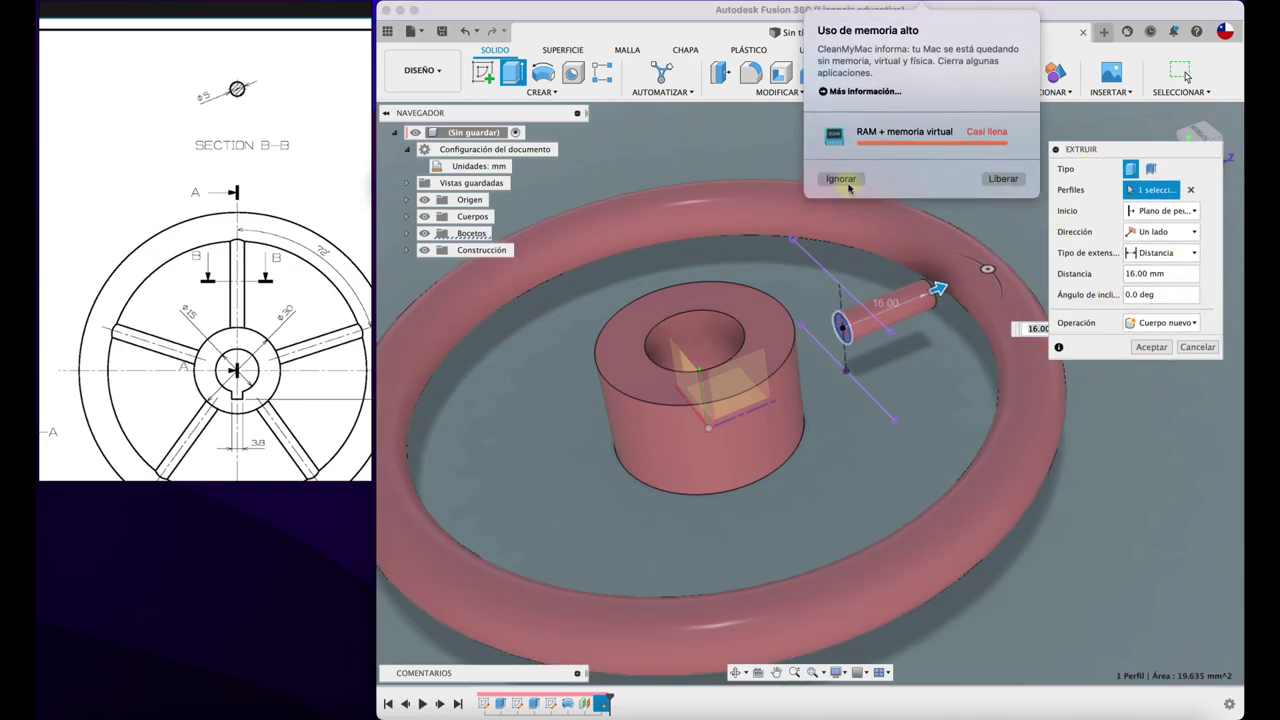
left_click(1180, 253)
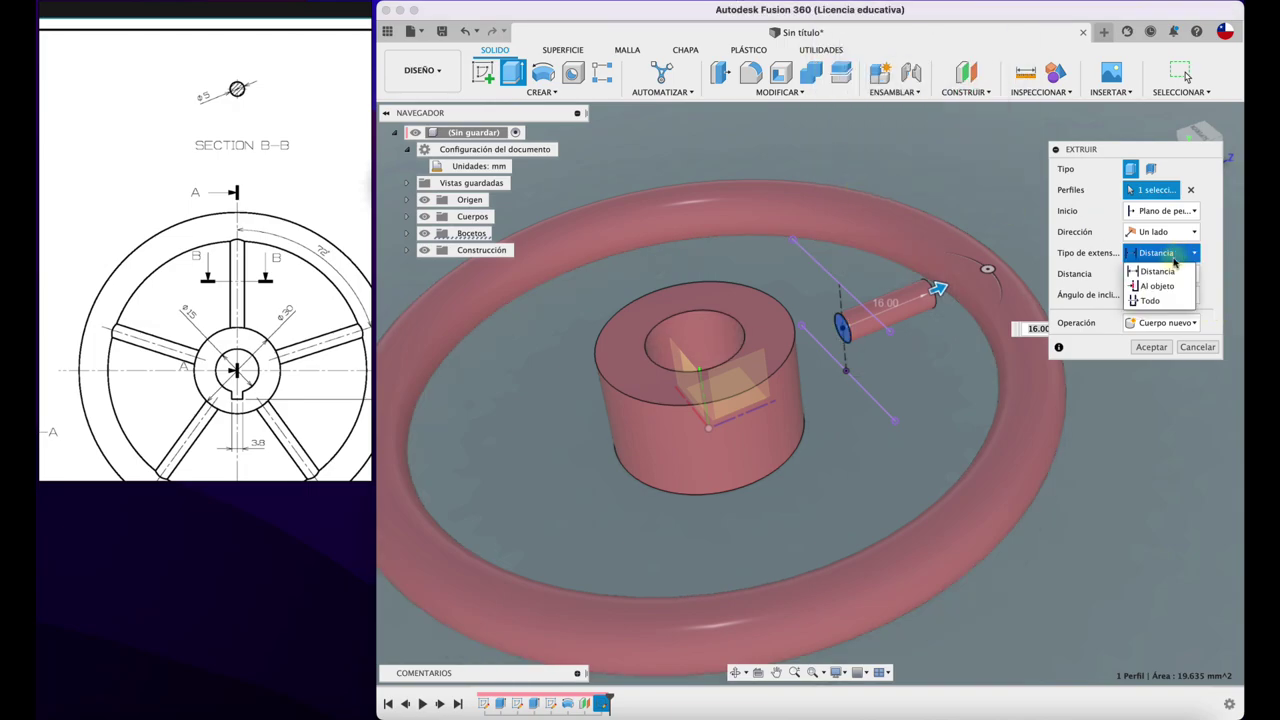
left_click(1090, 286)
left_click(960, 273)
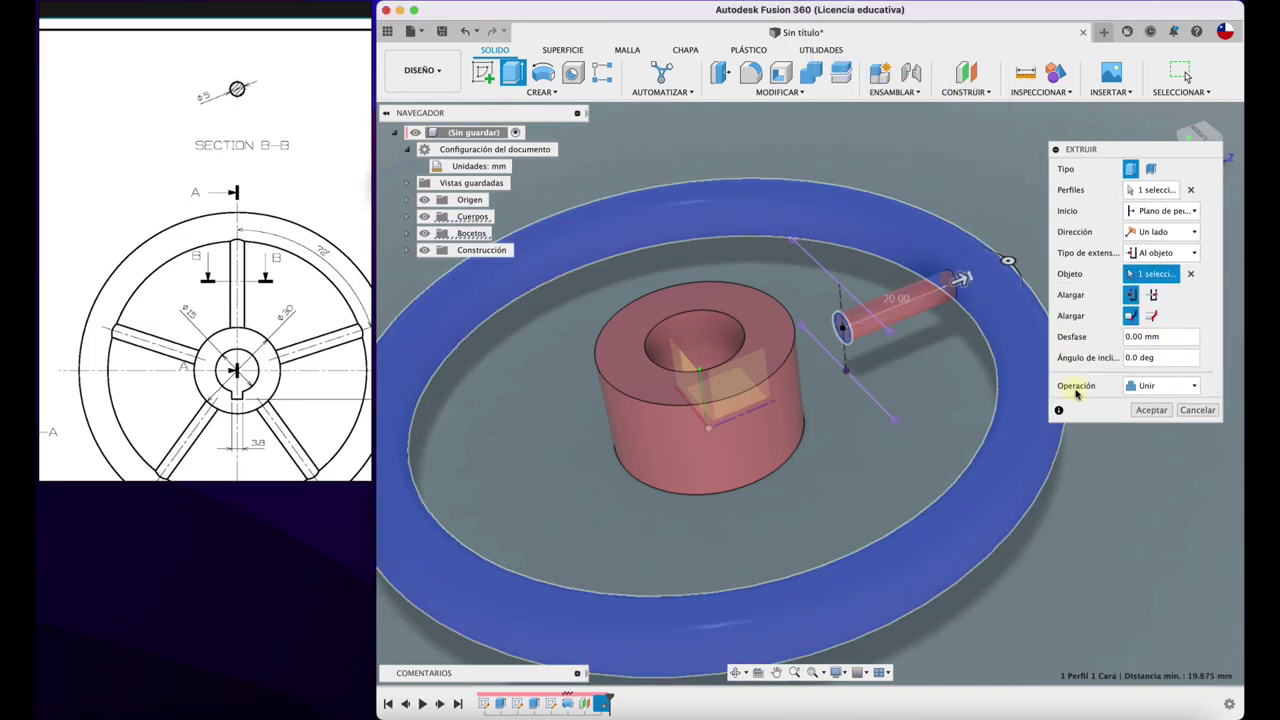
left_click(1151, 410)
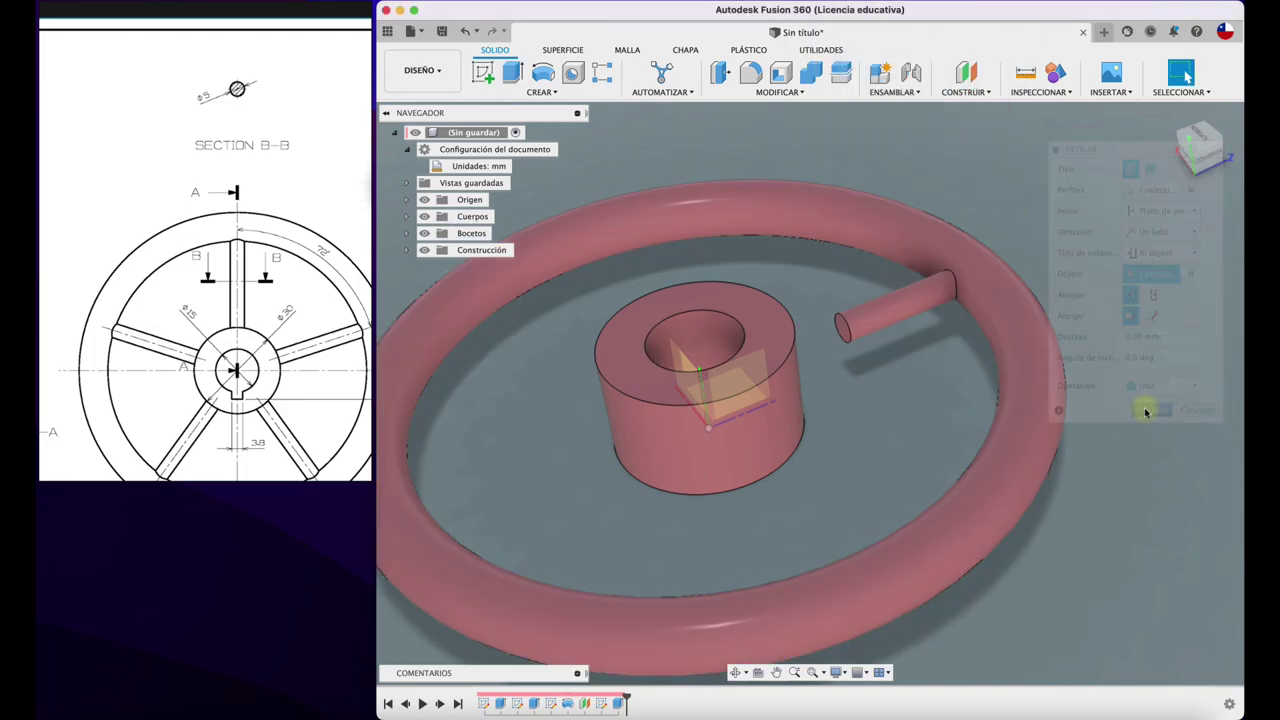
- Extrude the spoke's inner end to the hub cylinder, joining them
left_click(513, 78)
left_click(840, 336)
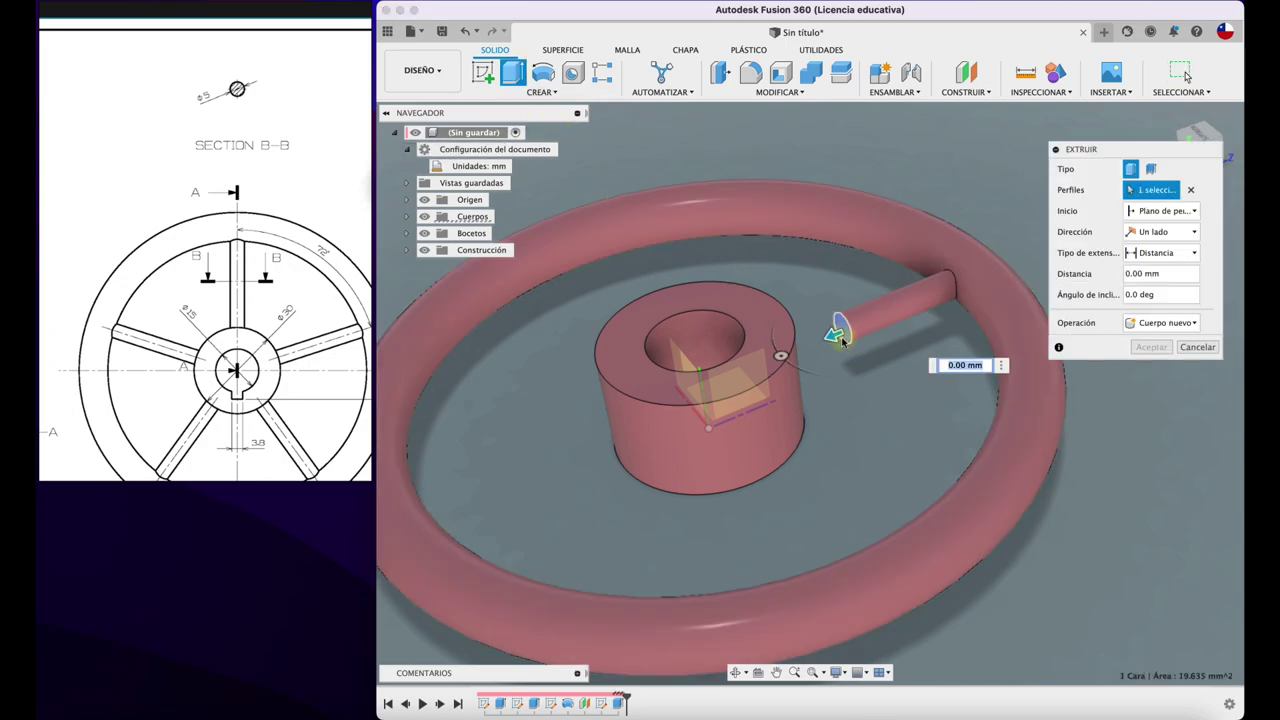
left_click_drag(828, 334, 817, 345)
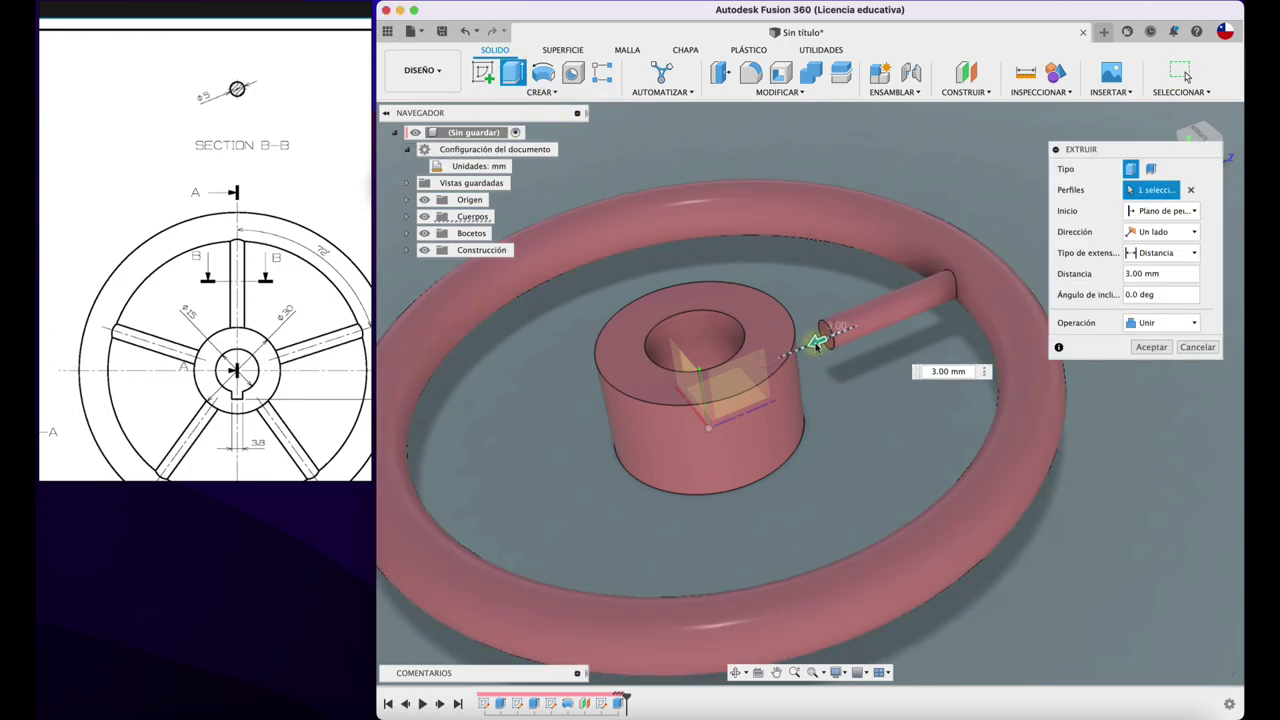
left_click(1160, 252)
left_click(1150, 287)
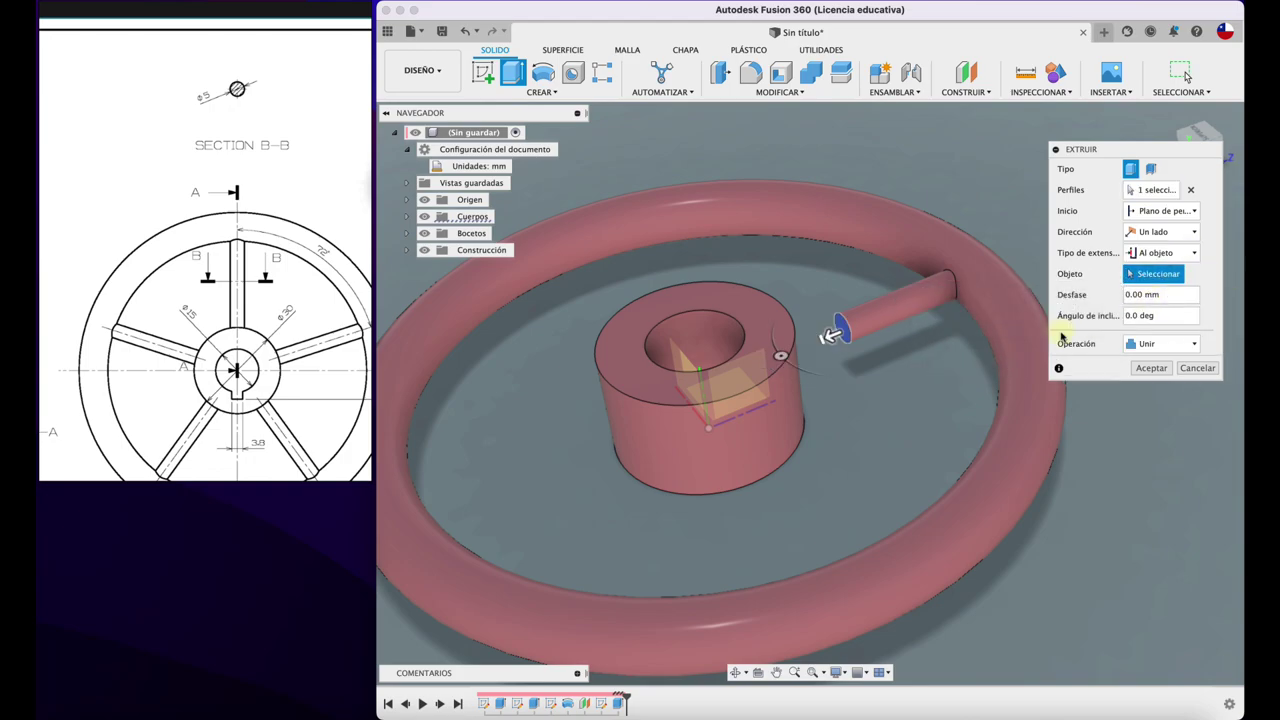
left_click(782, 416)
left_click(797, 416)
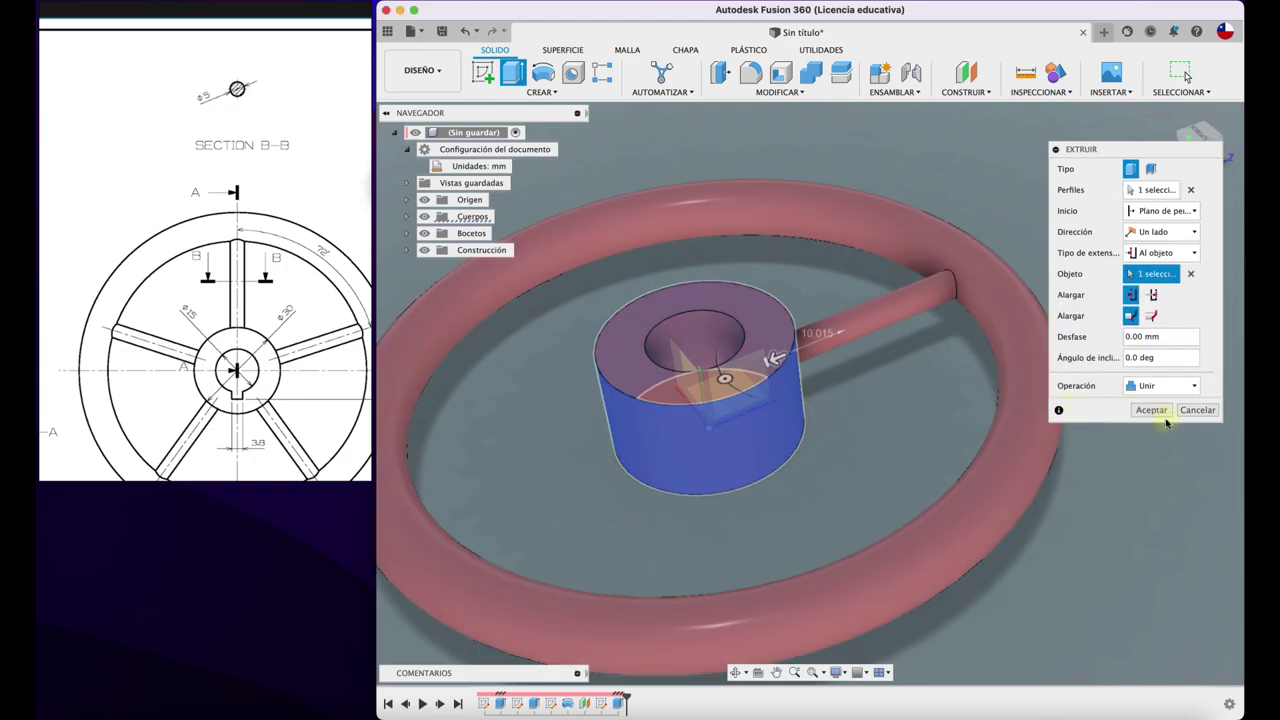
left_click(1151, 410)
scroll(980, 312, "down", 2)
scroll(995, 270, "down", 2)
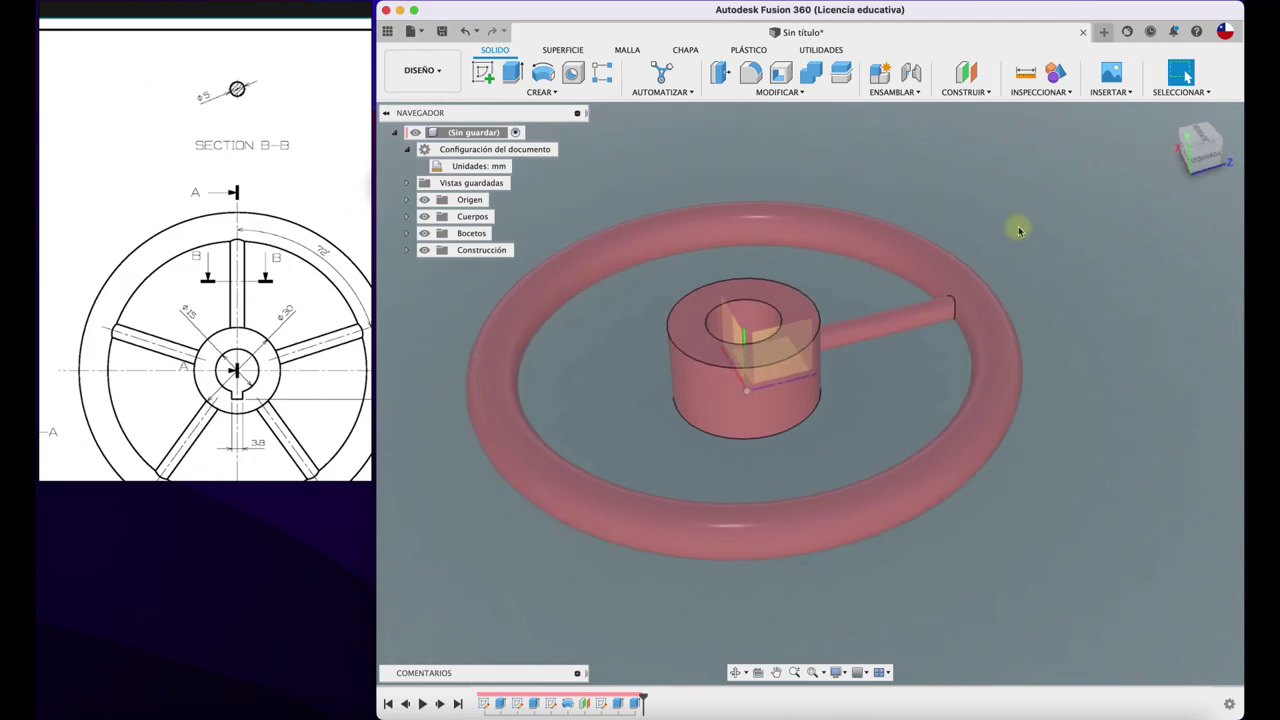
- Start a Faces-type circular pattern and select the spoke's faces
left_click(545, 92)
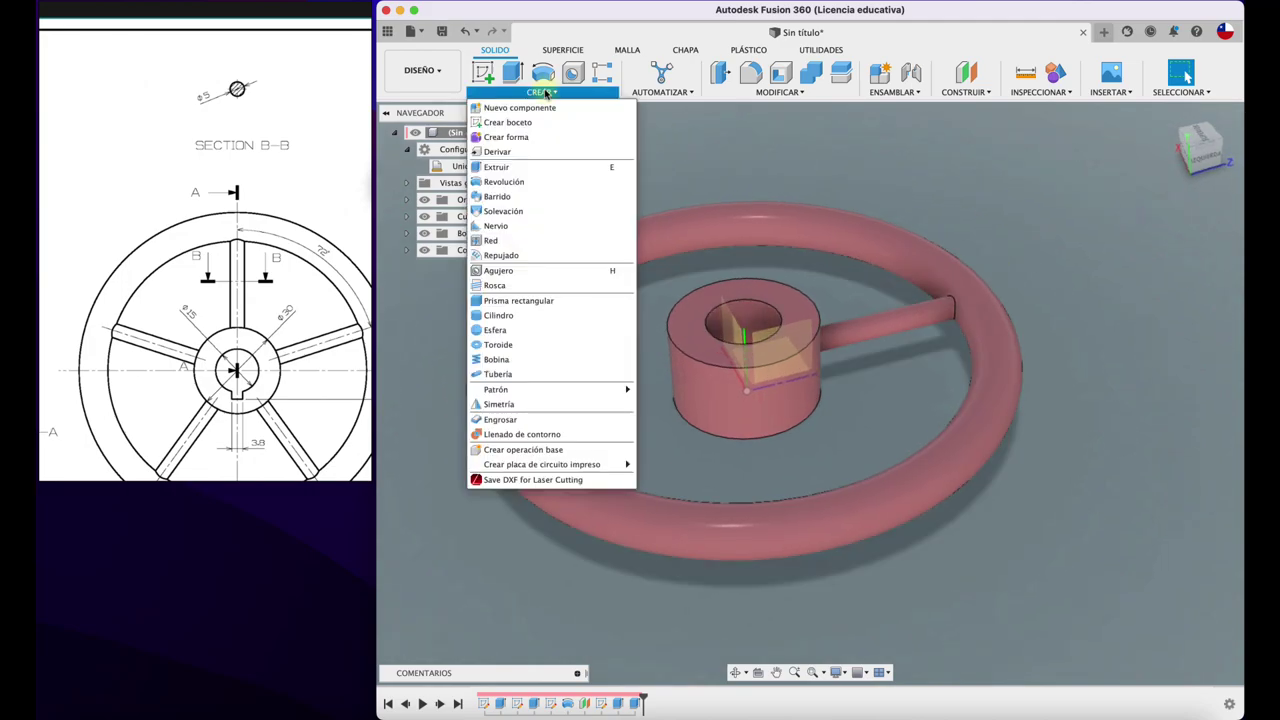
mouse_move(496, 389)
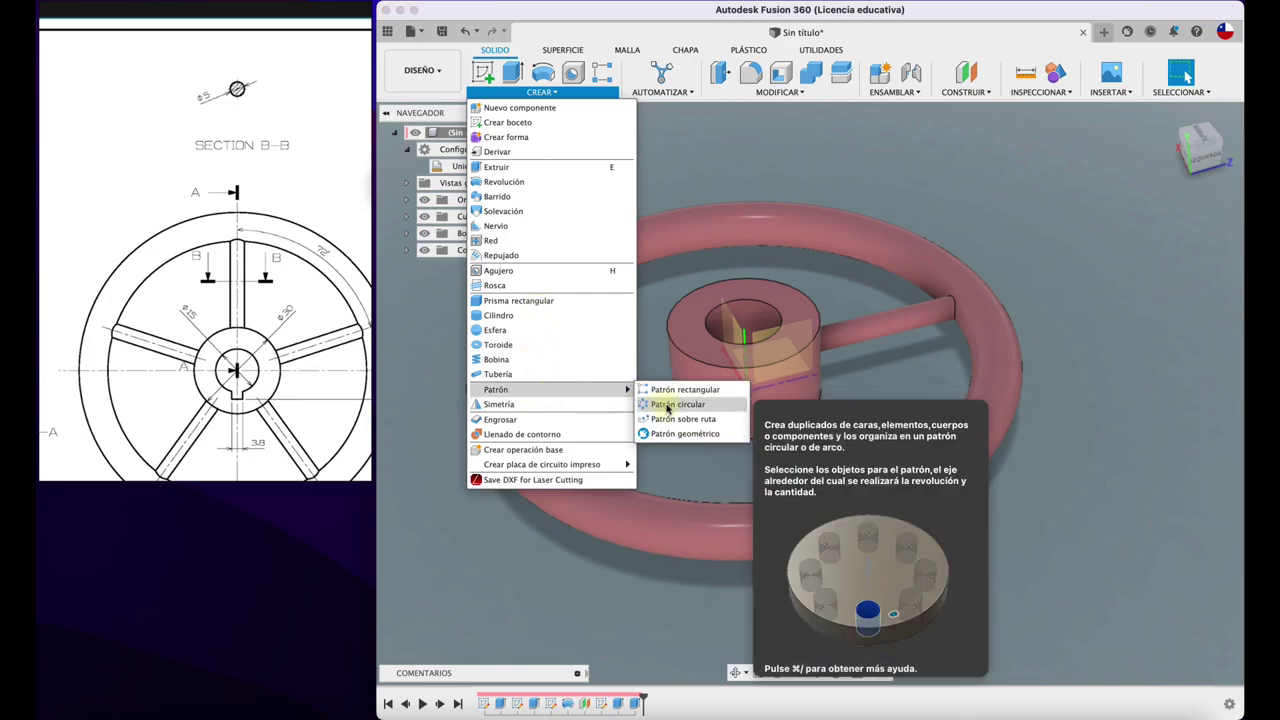
left_click(667, 405)
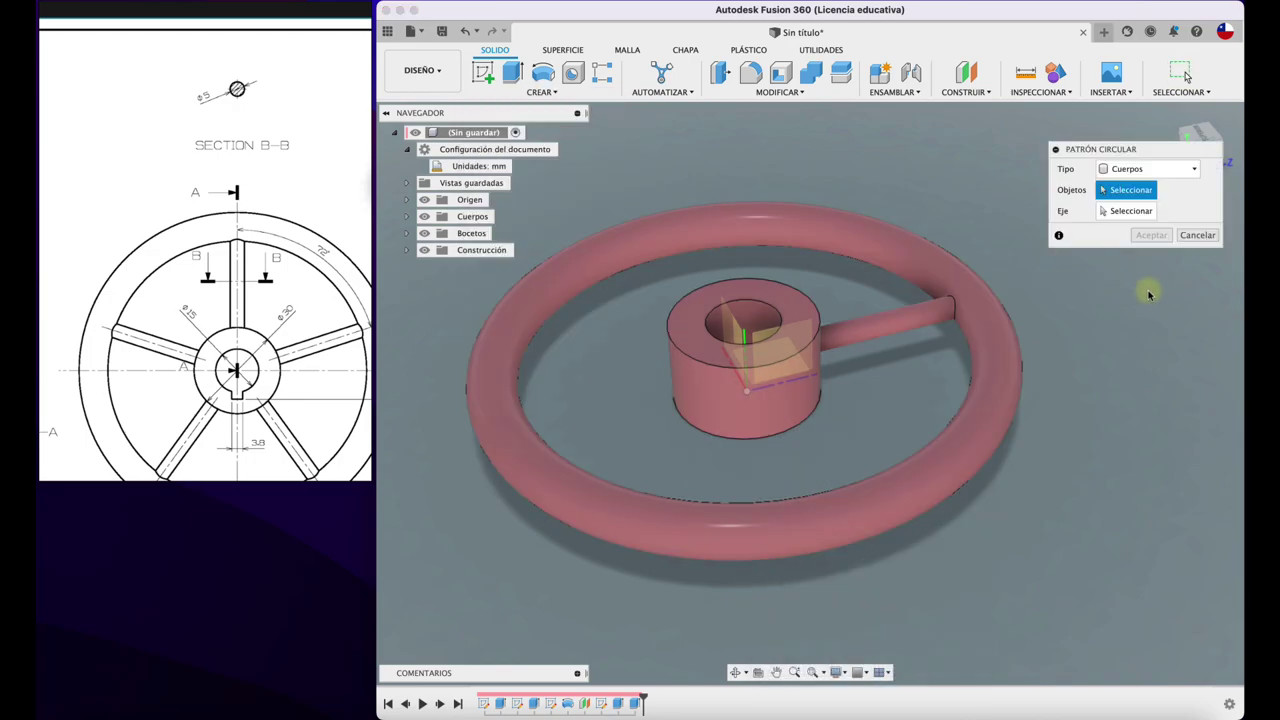
left_click(1147, 170)
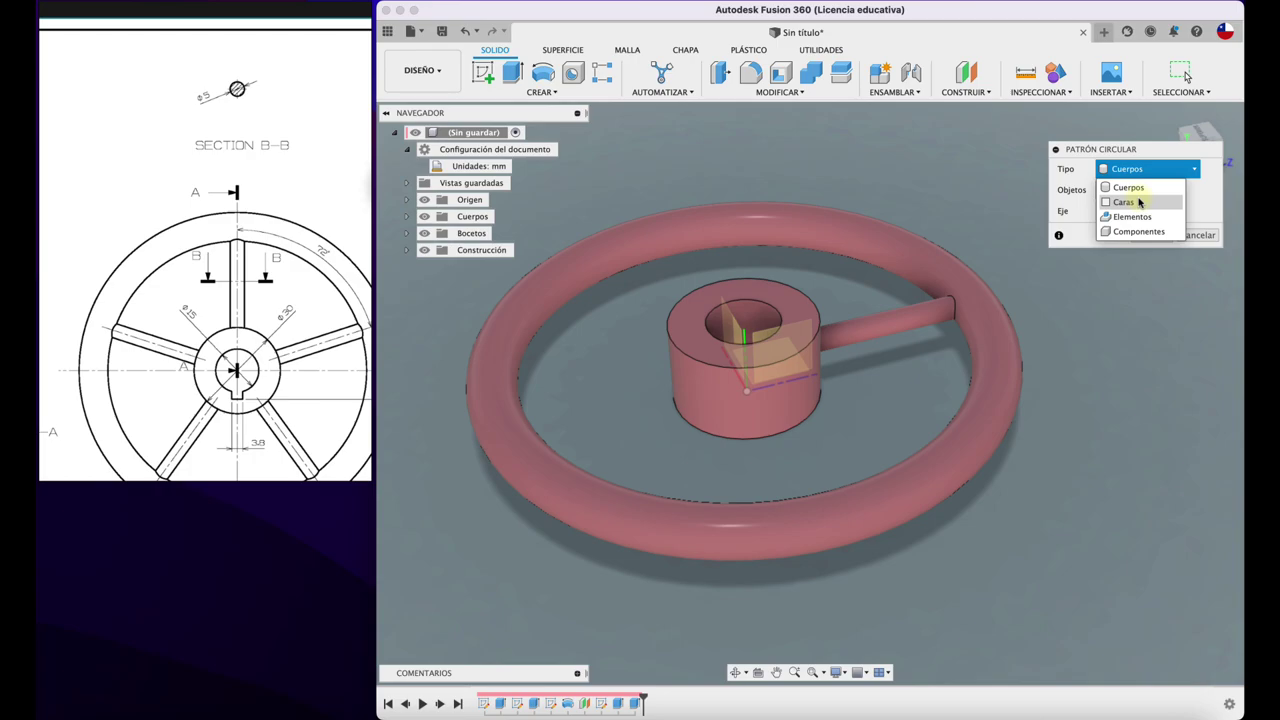
left_click(1137, 232)
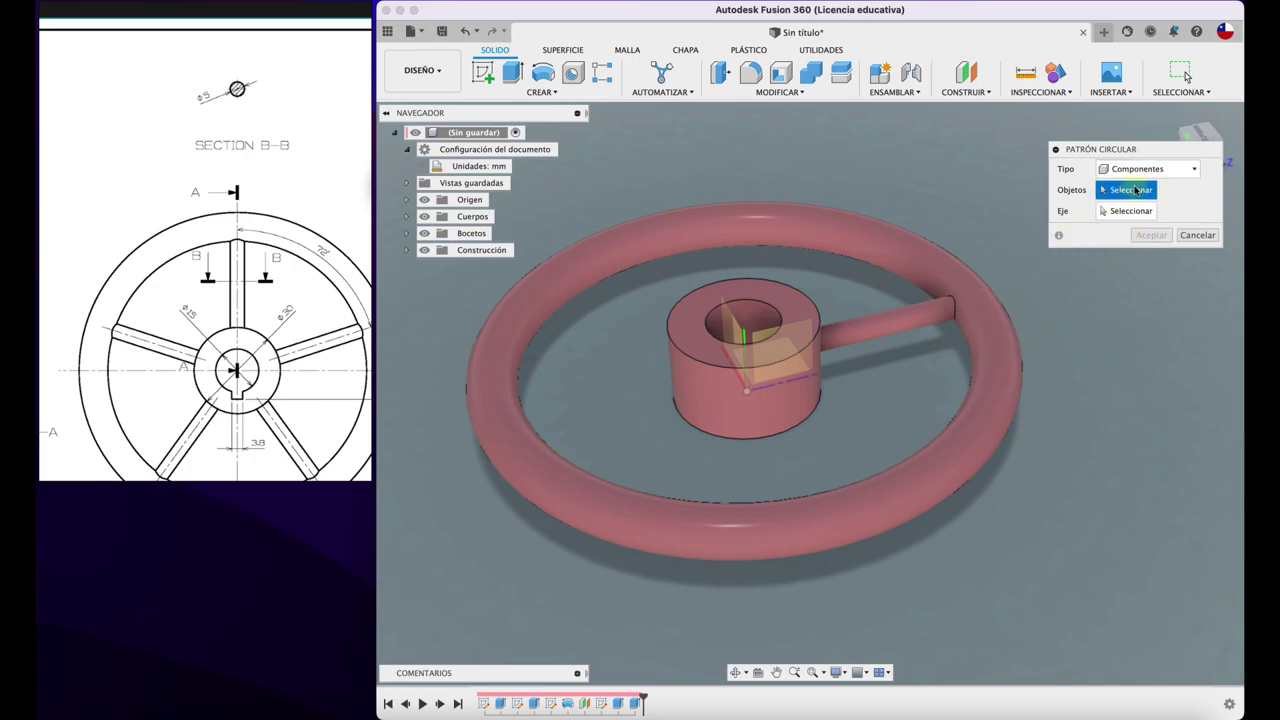
left_click(1150, 171)
left_click(1124, 202)
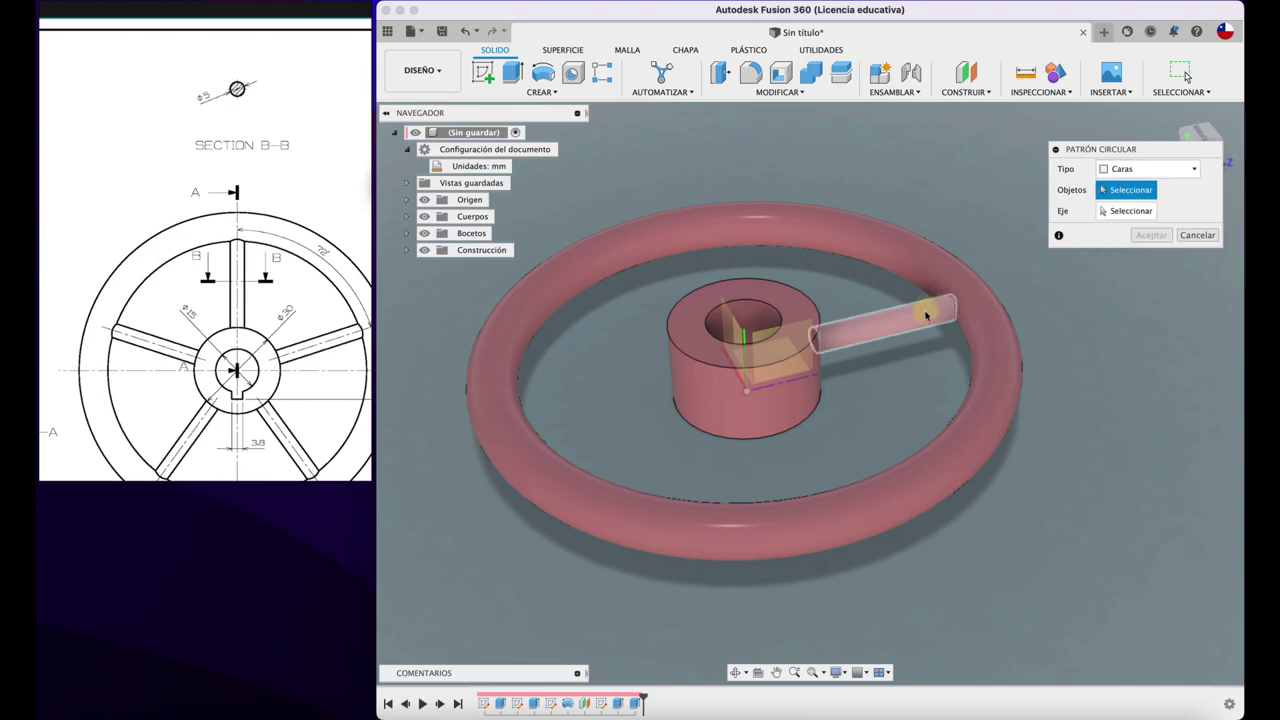
left_click(928, 313)
- Pattern the spoke 5 times around the hub bore axis and confirm
left_click(1125, 211)
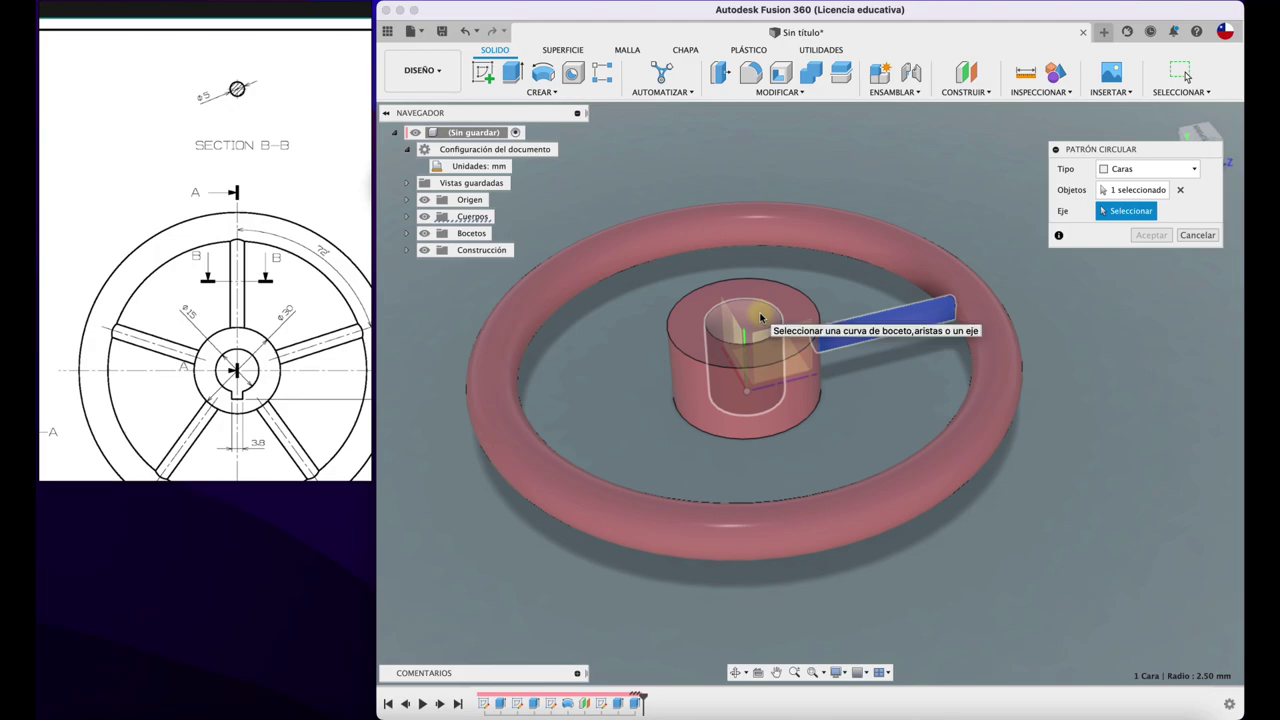
left_click(761, 319)
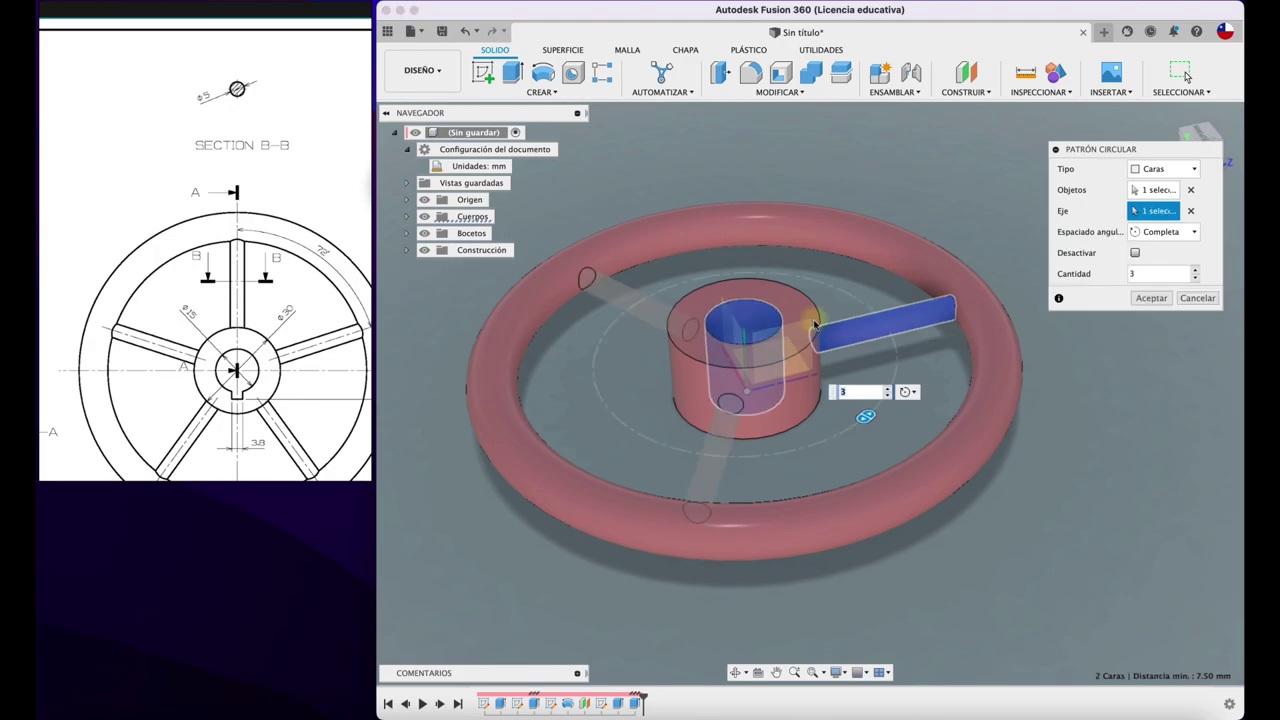
left_click(888, 388)
left_click(888, 388)
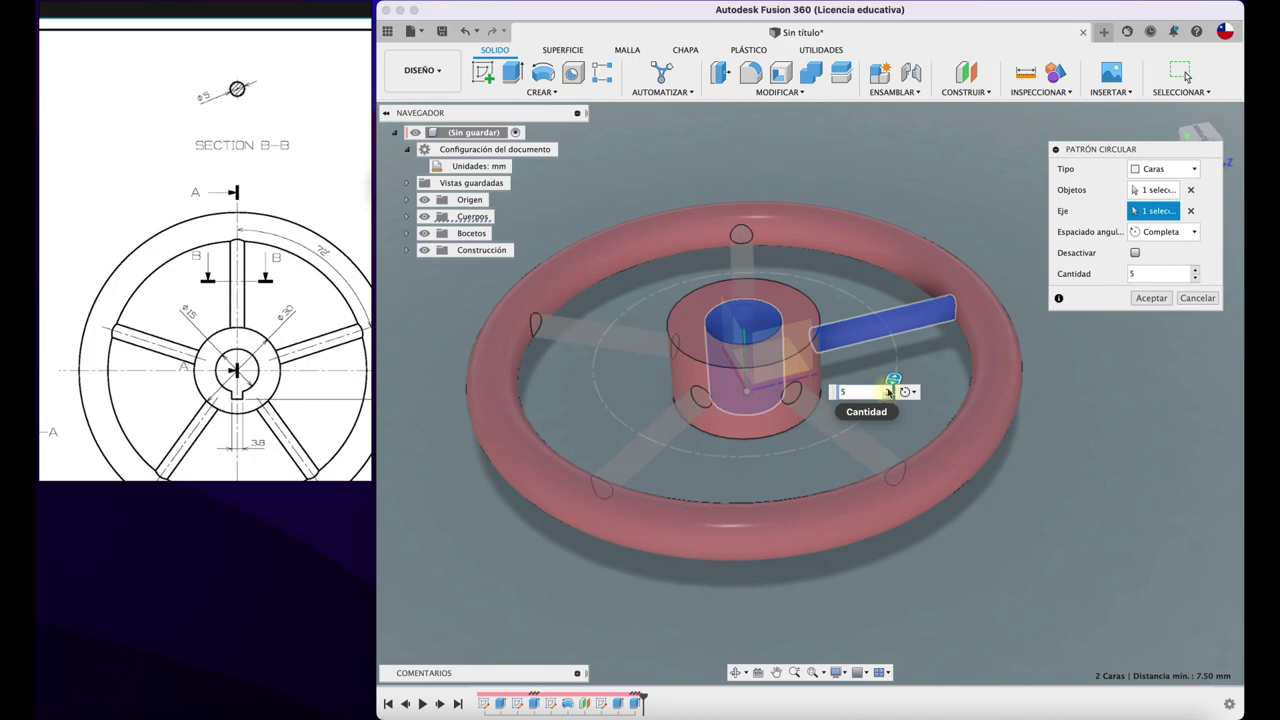
left_click(1147, 300)
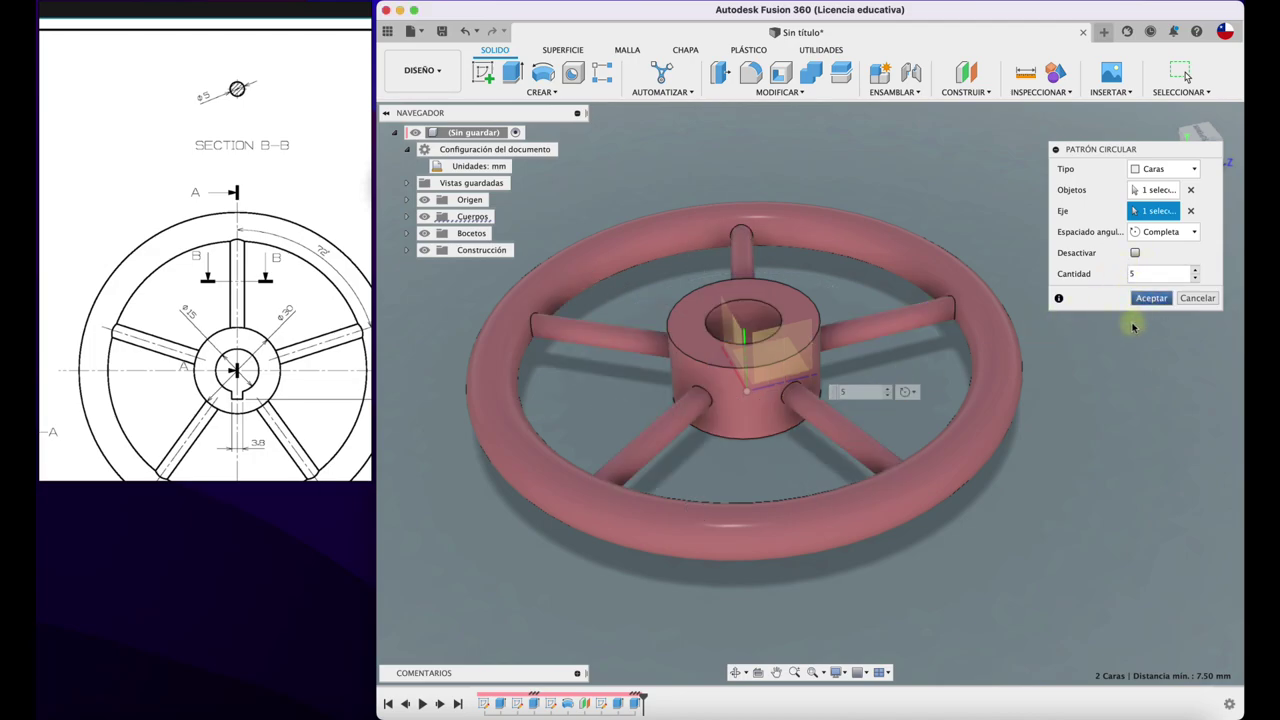
key("F6")
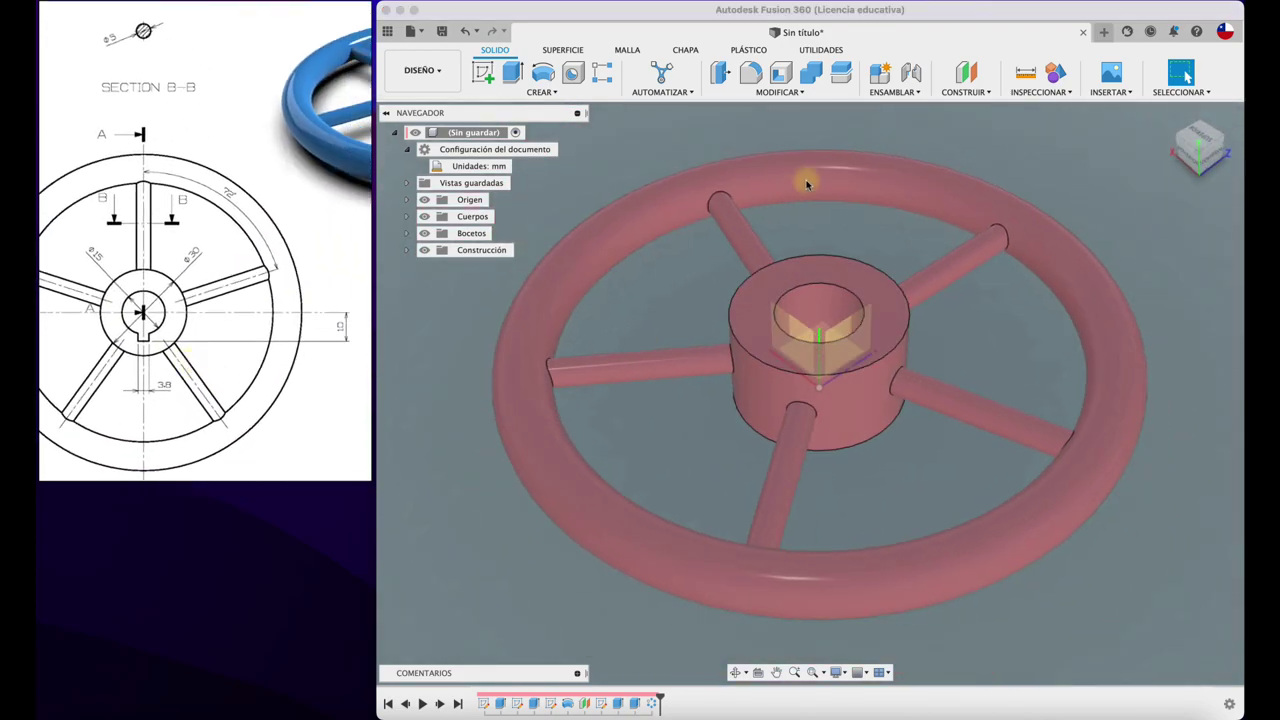
- On a new sketch on the hub's top face, draw a 10 mm vertical construction line from the origin
left_click(483, 72)
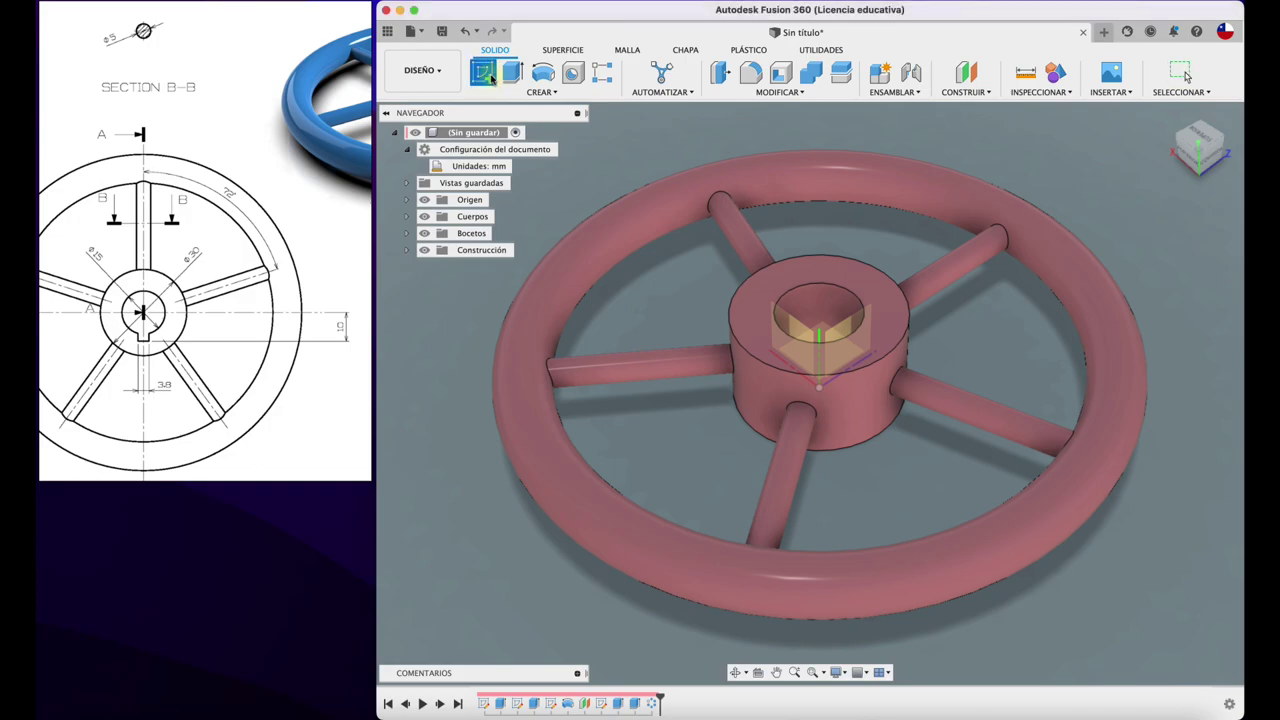
left_click(826, 265)
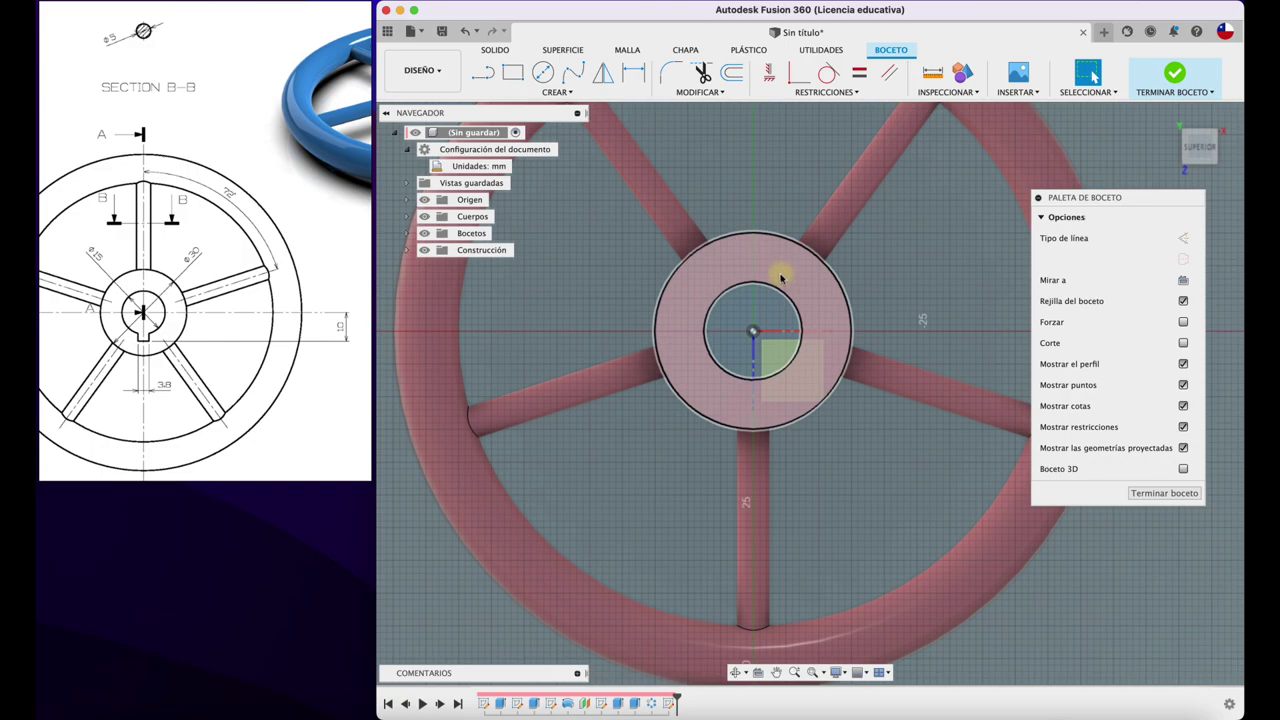
left_click(484, 73)
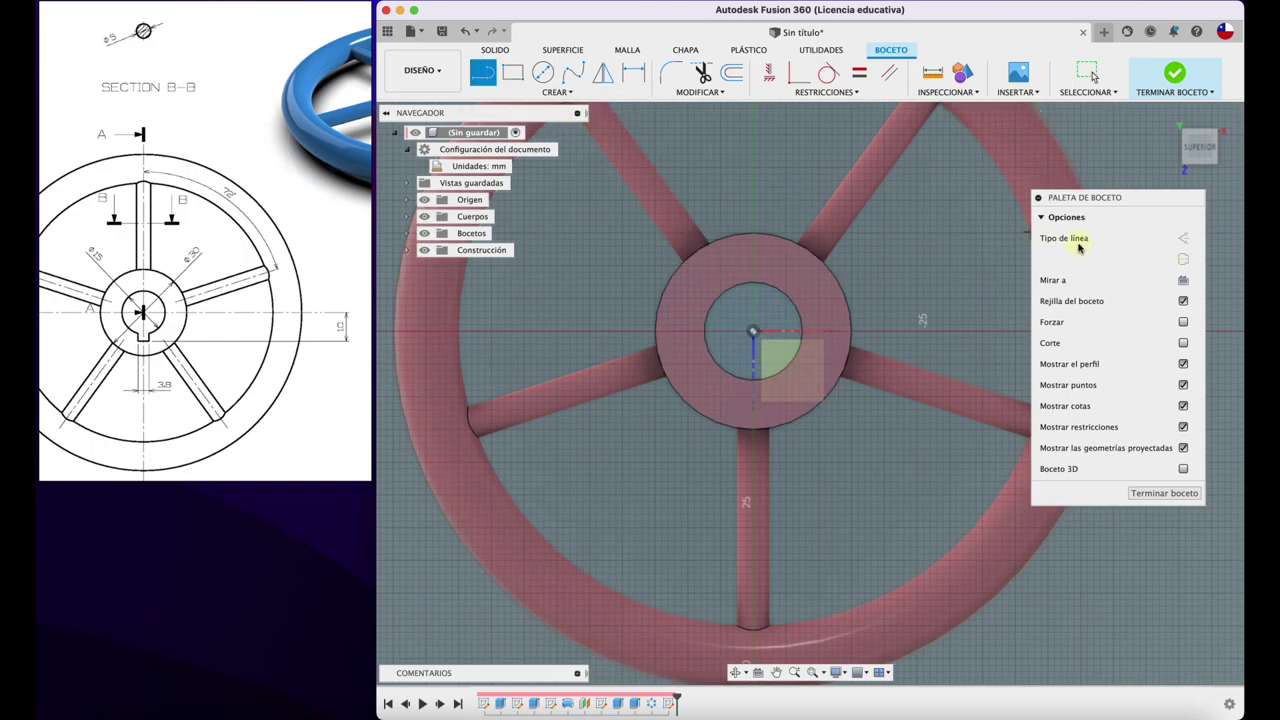
left_click(1186, 241)
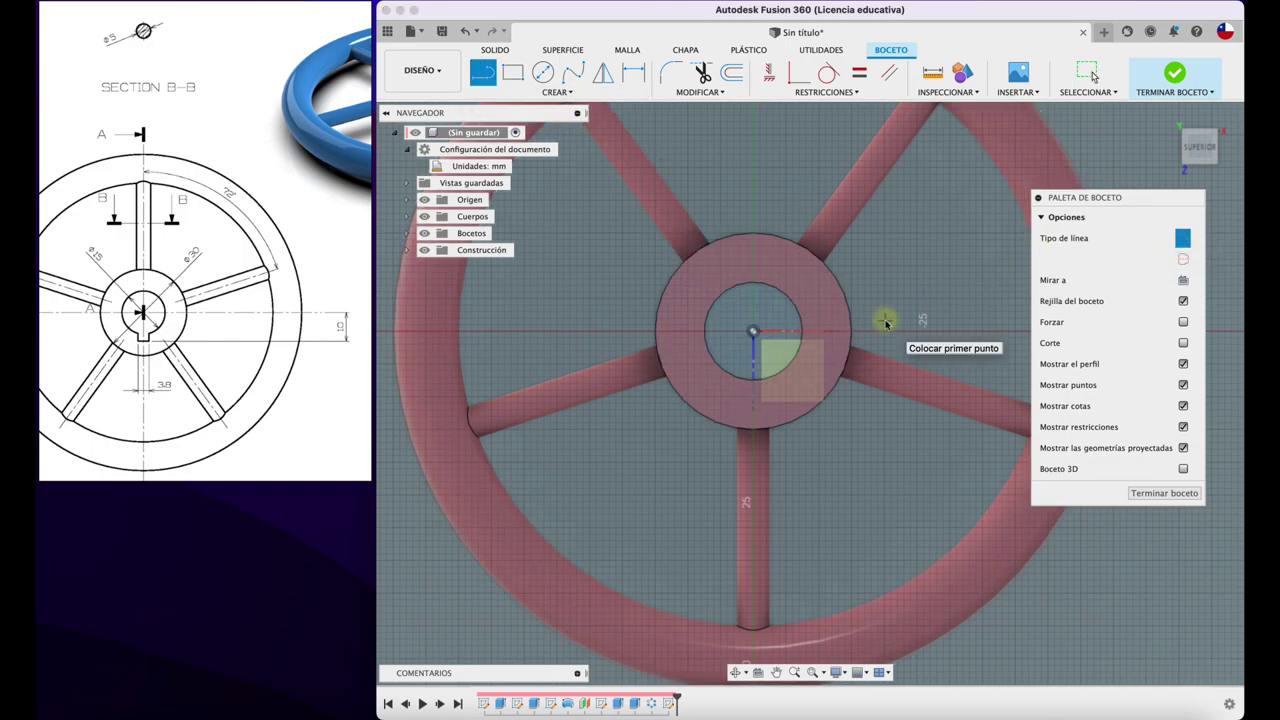
left_click(754, 332)
type("1")
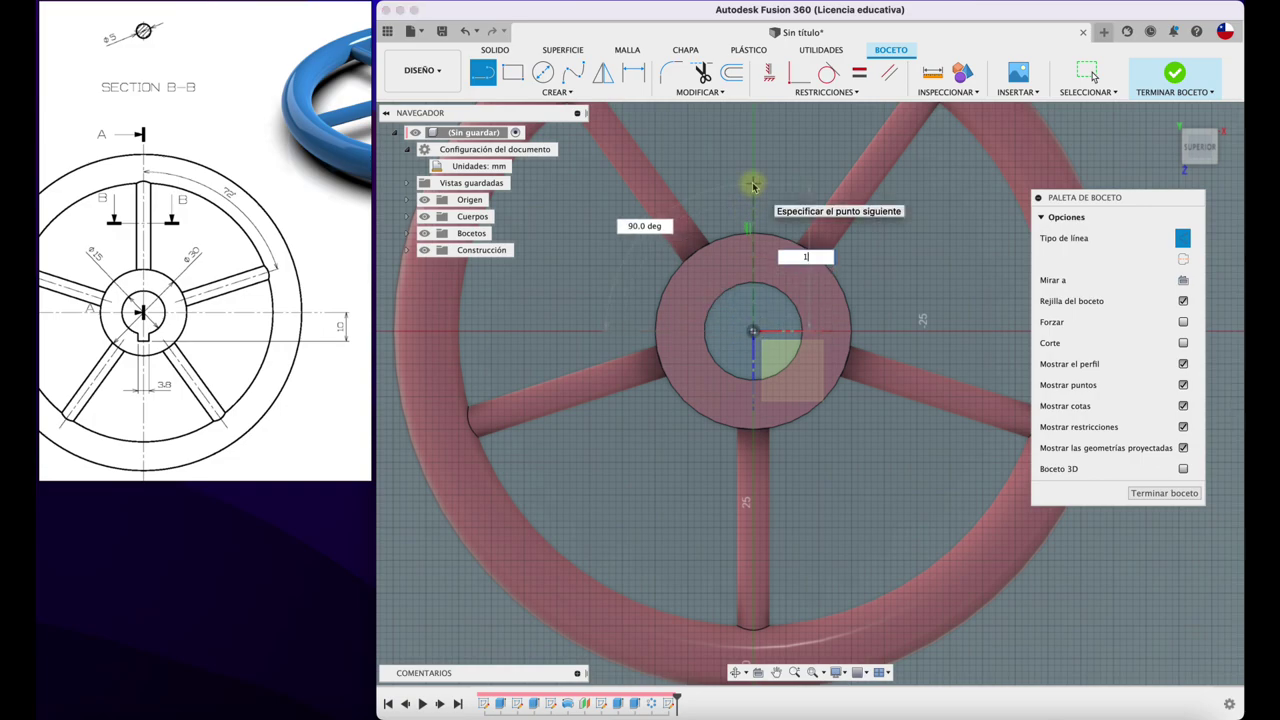
type("0")
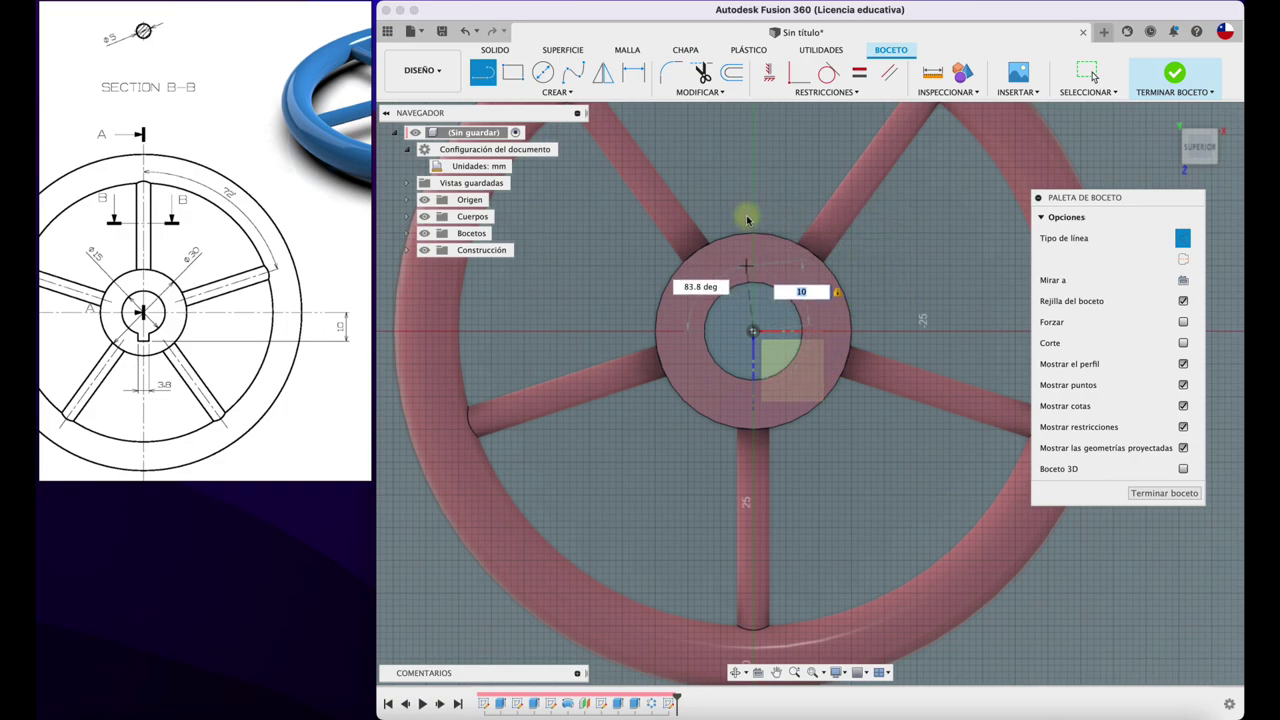
key("Return")
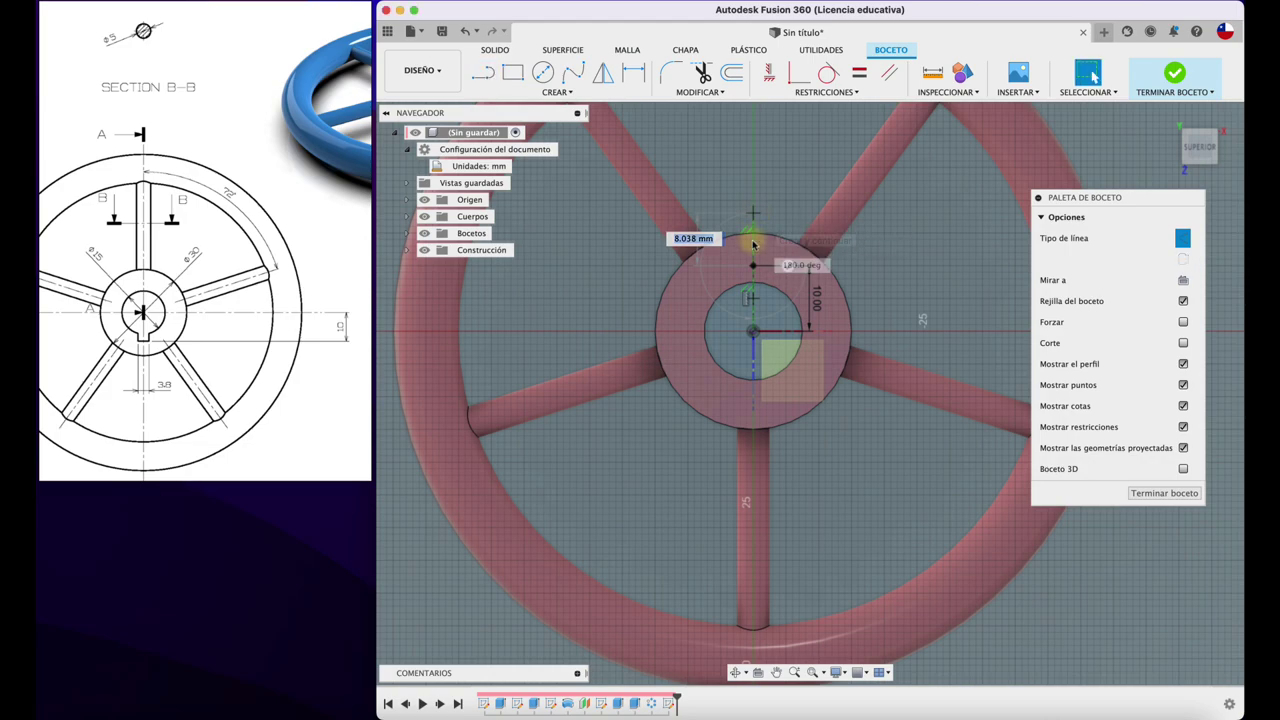
key("Escape")
scroll(755, 260, "down", 3)
scroll(757, 290, "up", 3)
scroll(759, 299, "up", 2)
scroll(759, 299, "up", 3)
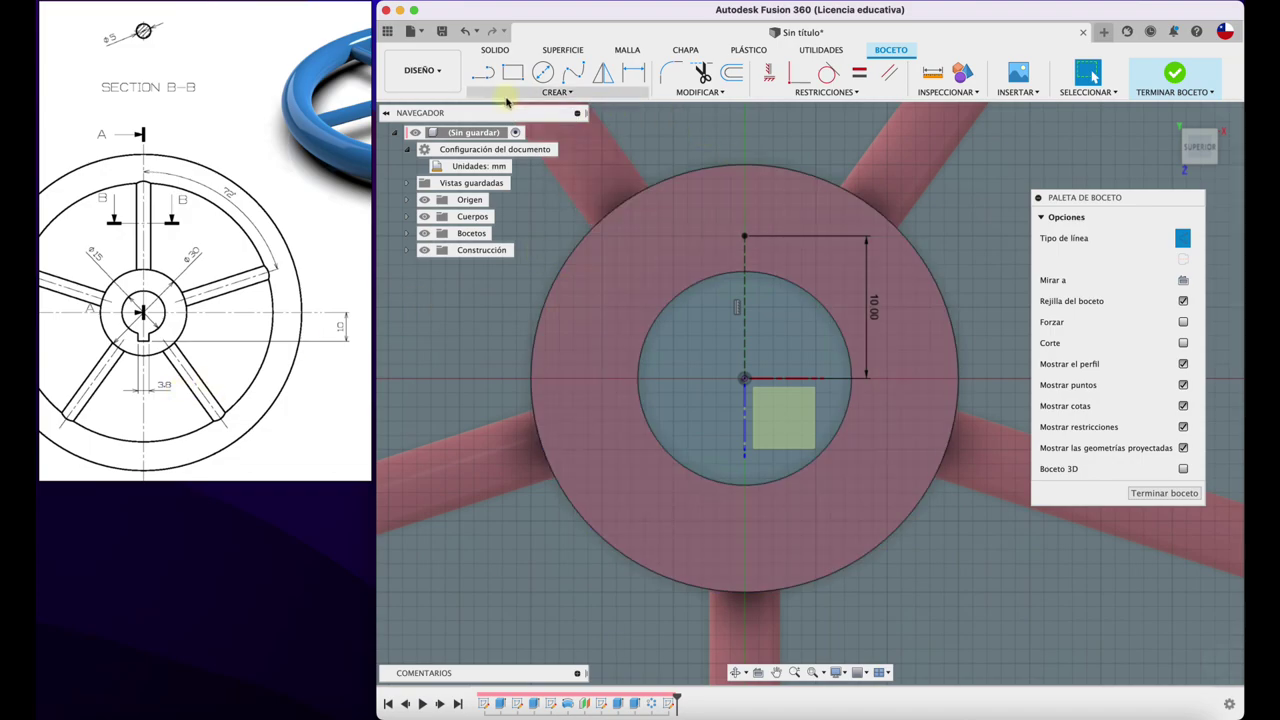
- Offset the vertical construction line 1.90 mm to the right and 1.90 mm to the left
left_click(735, 74)
left_click(744, 262)
type("3.8/")
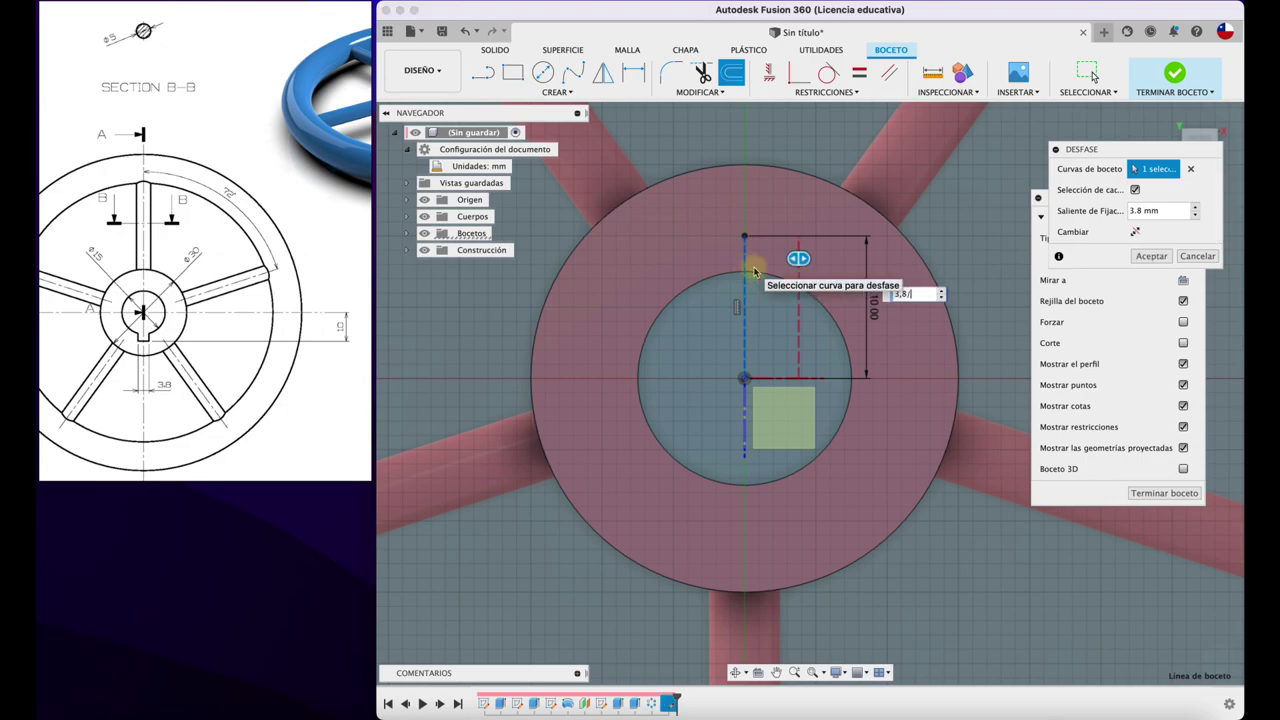
type("2")
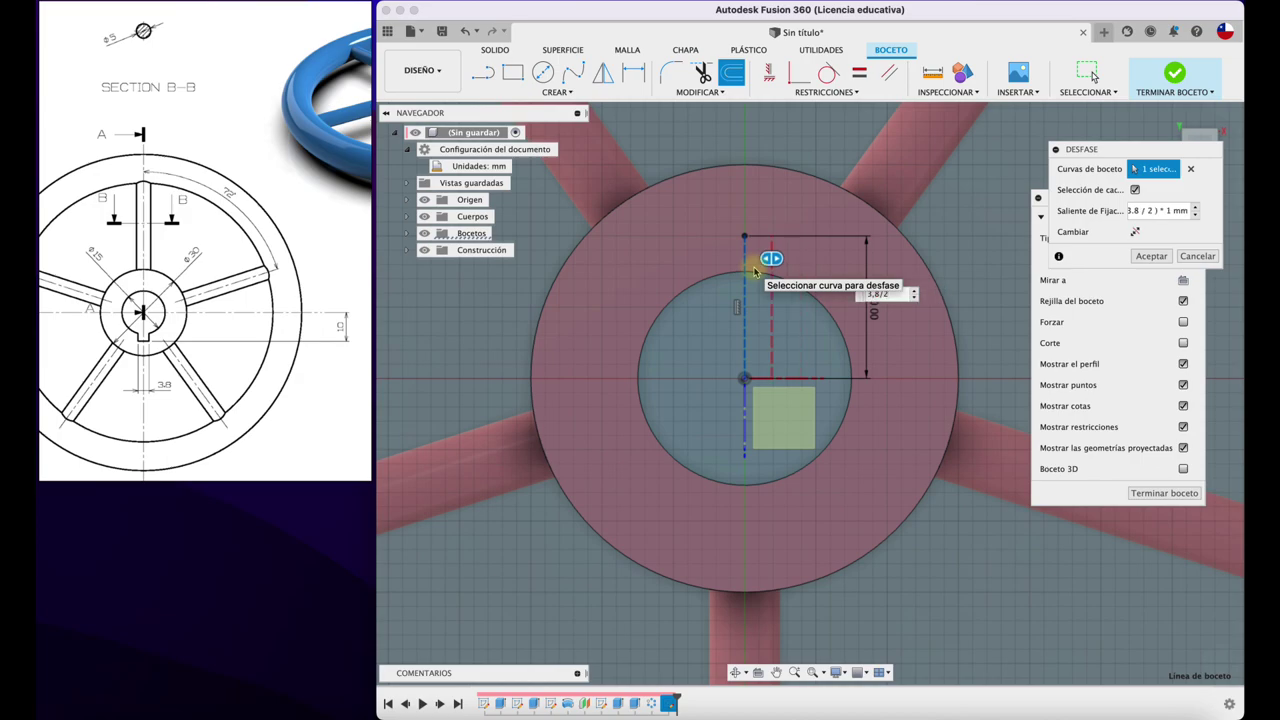
key("Return")
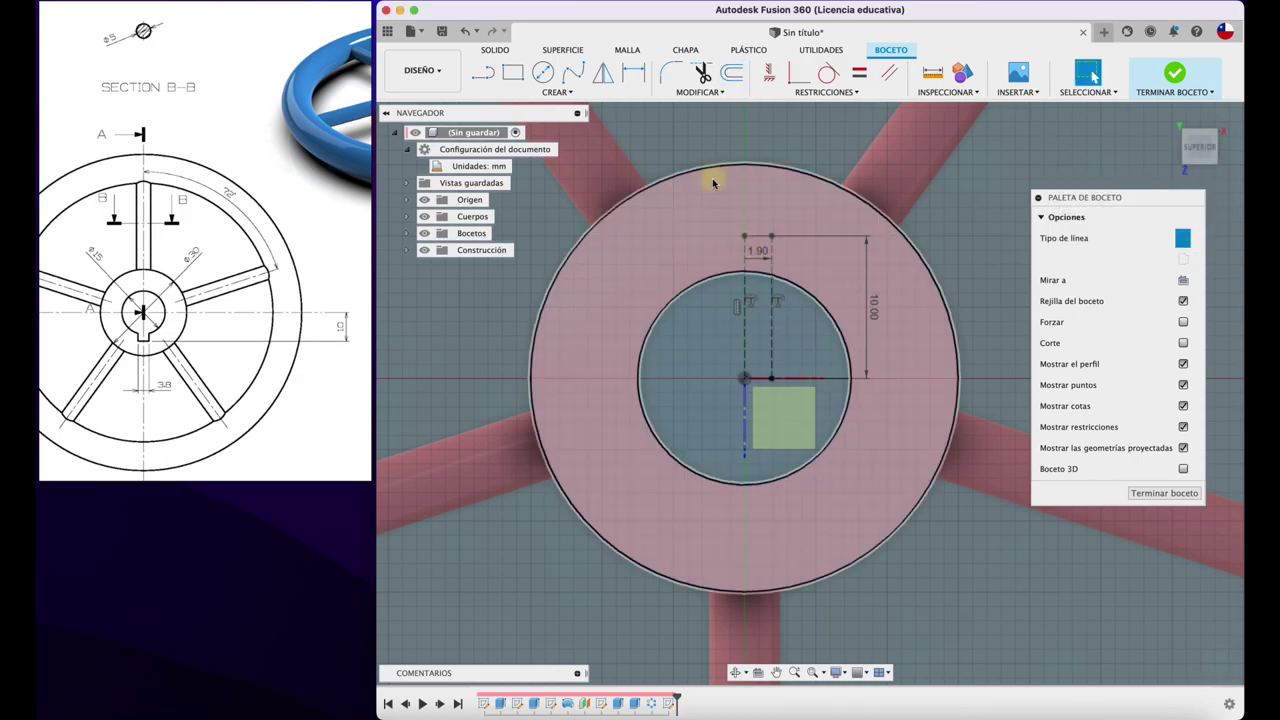
left_click(731, 72)
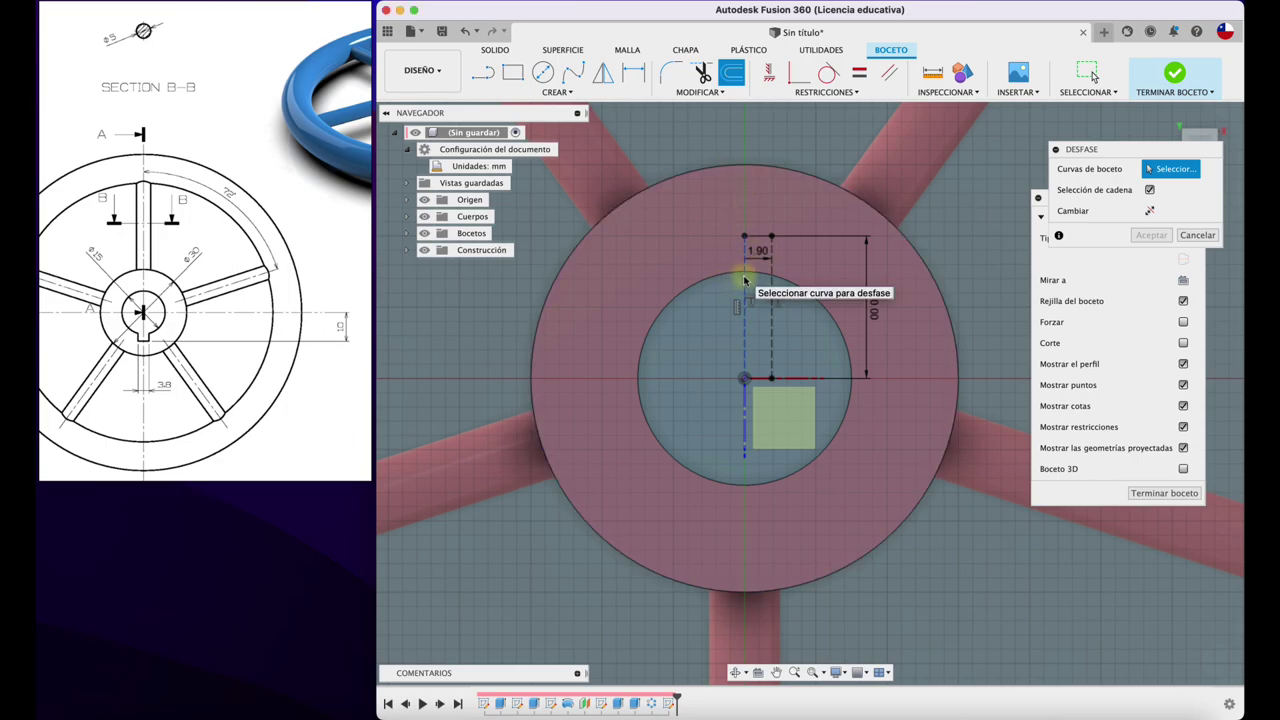
left_click(745, 285)
left_click_drag(716, 282, 717, 285)
type("-1")
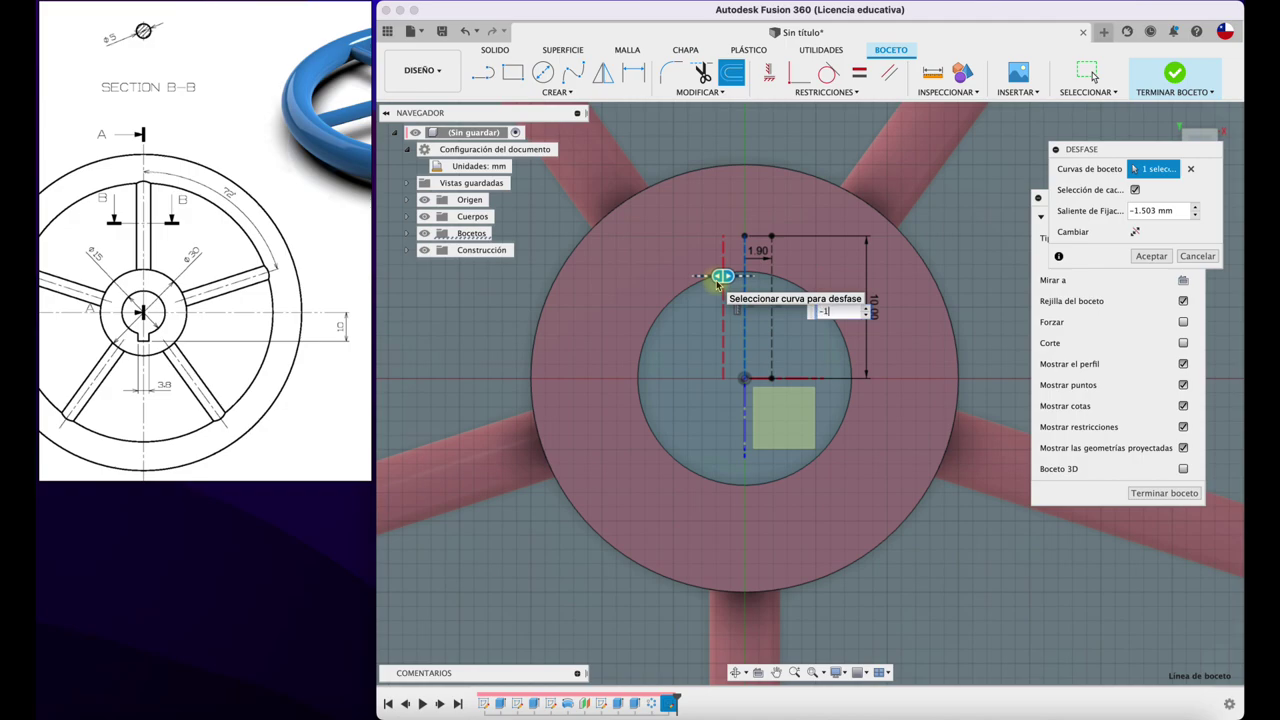
type(".9")
key("Return")
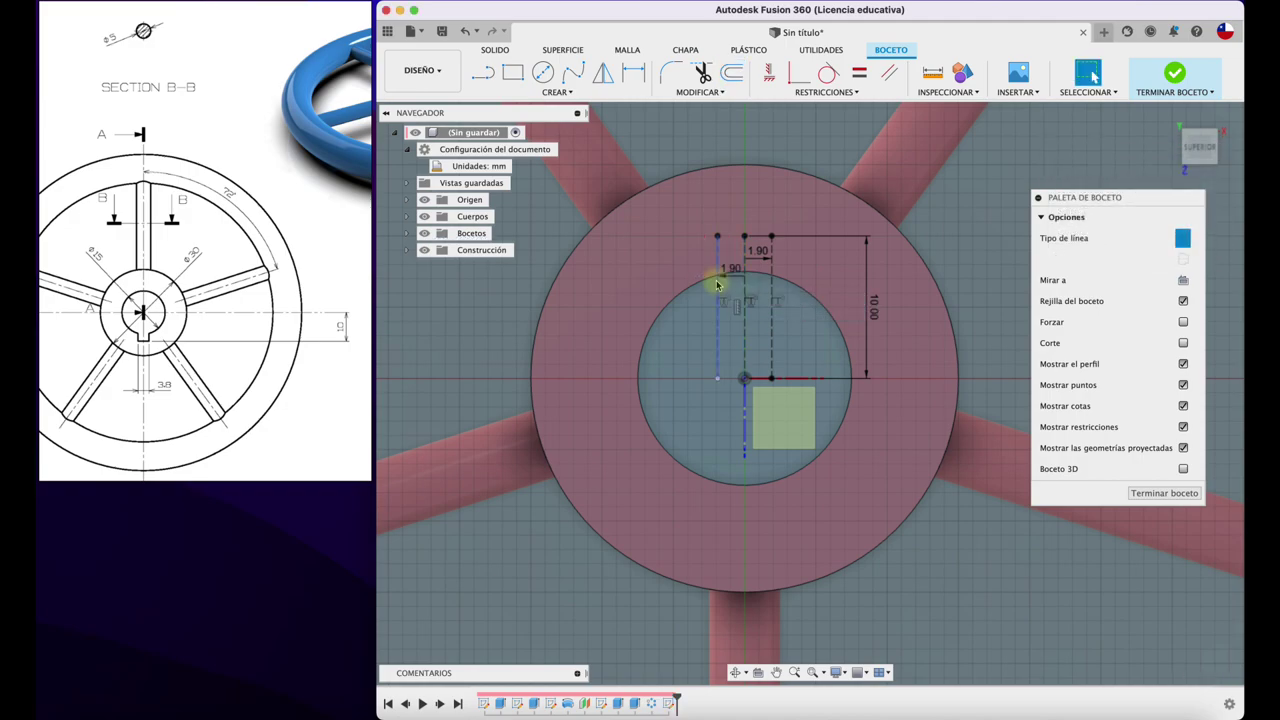
- Convert the right offset line to a normal line and close the keyway top with a 1.90 mm edge
left_click(719, 348)
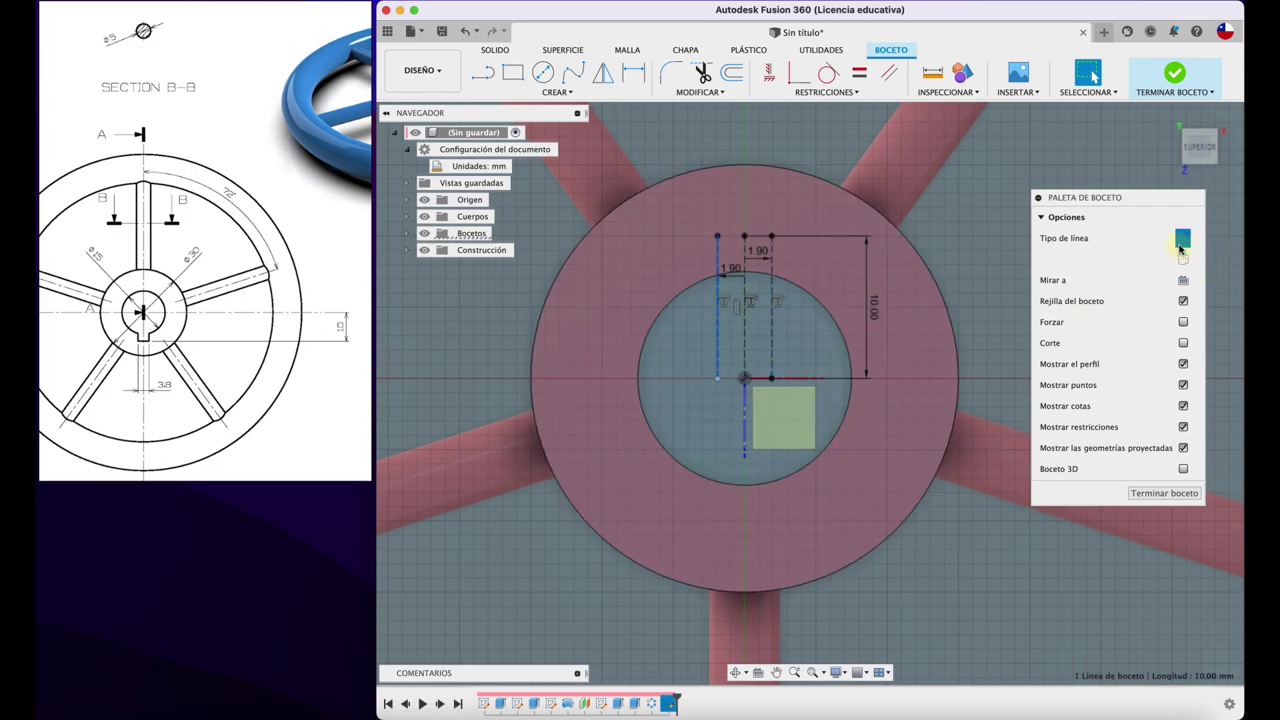
left_click(770, 362)
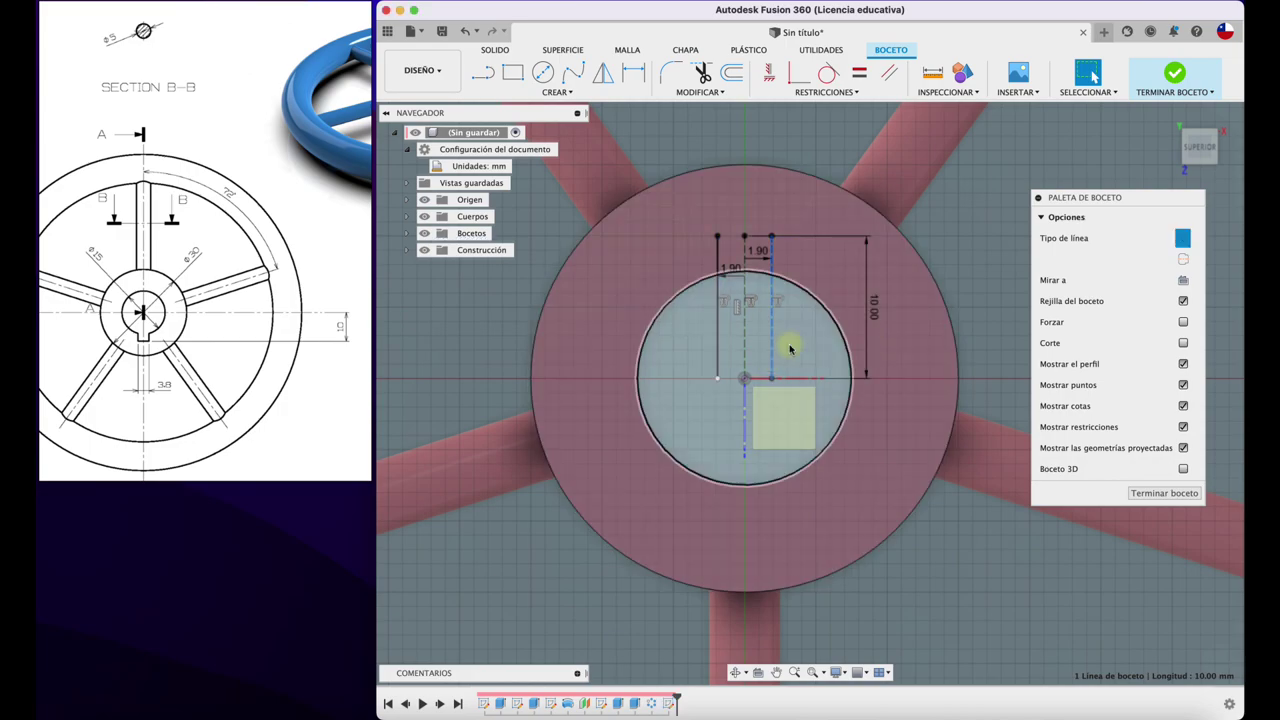
left_click(1183, 238)
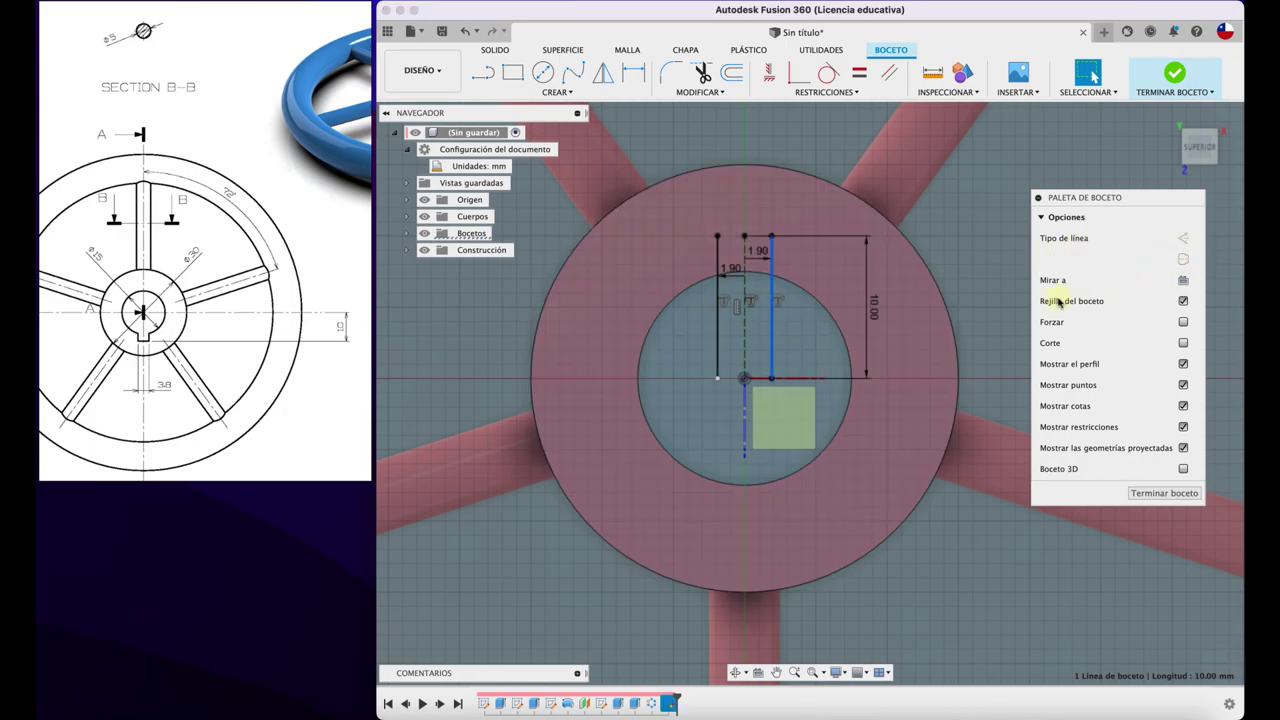
key("l")
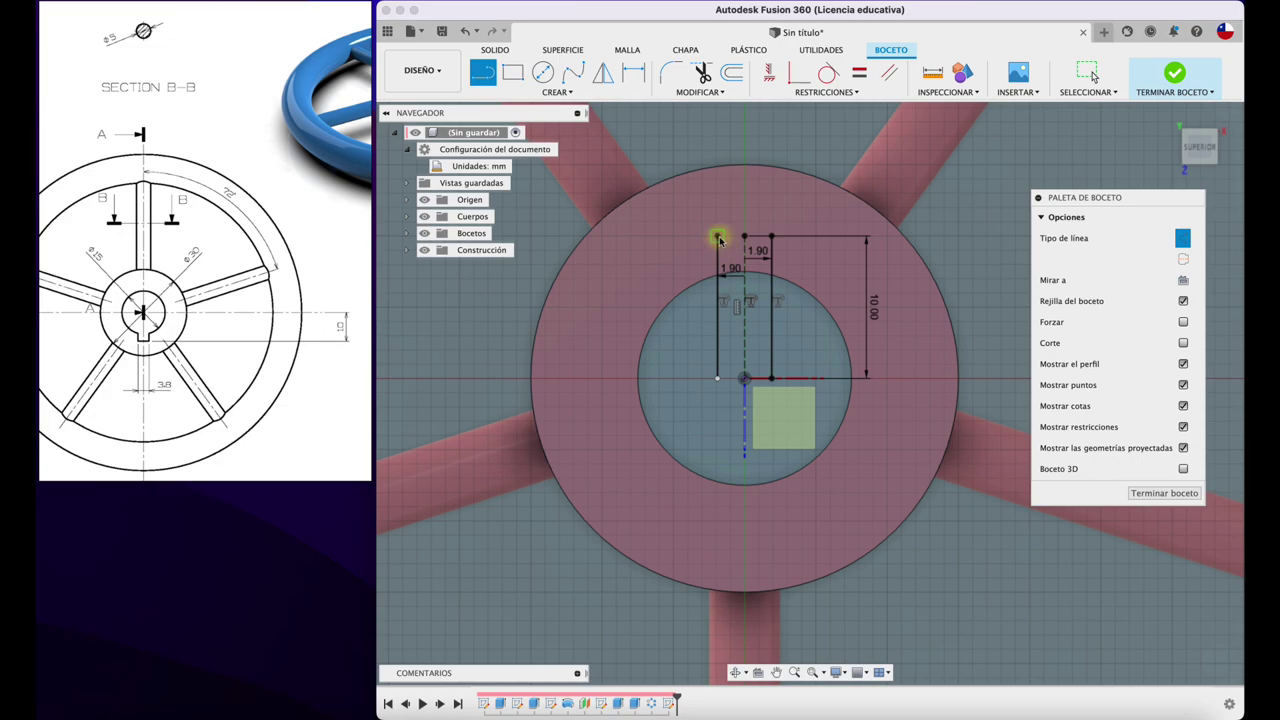
left_click(717, 237)
type("1.9")
key("Return")
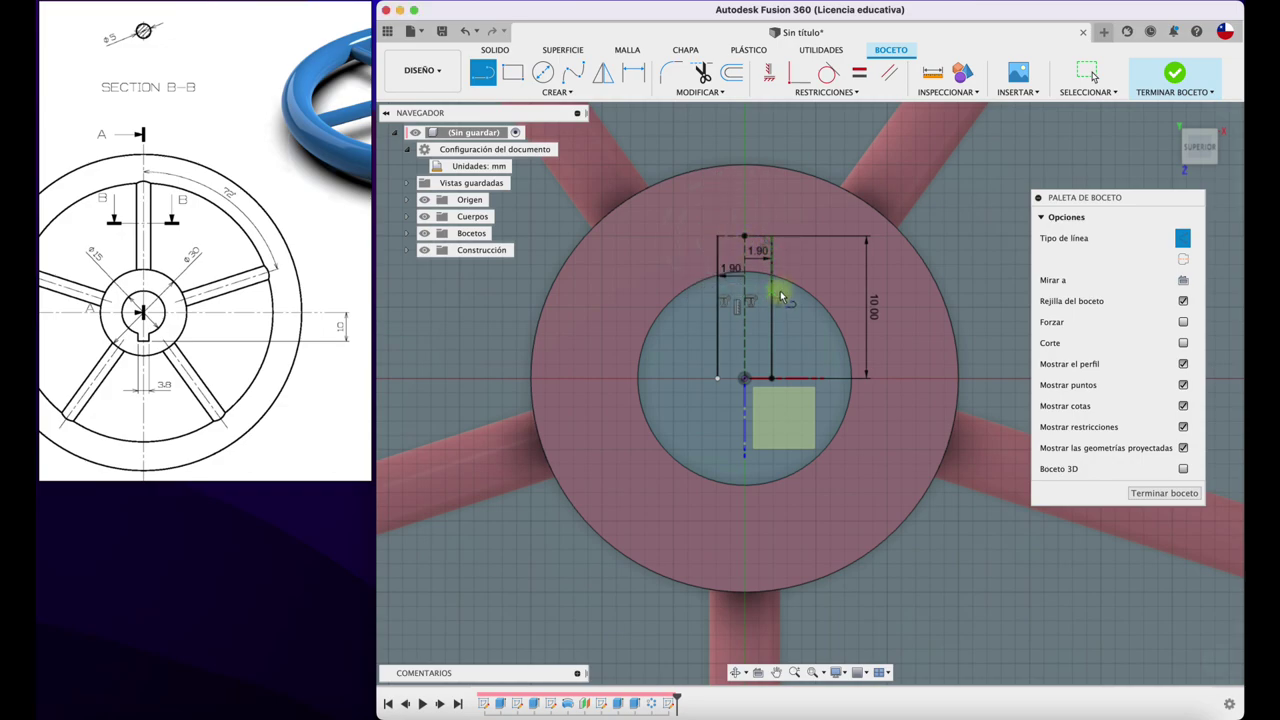
key("Escape")
left_click(731, 238)
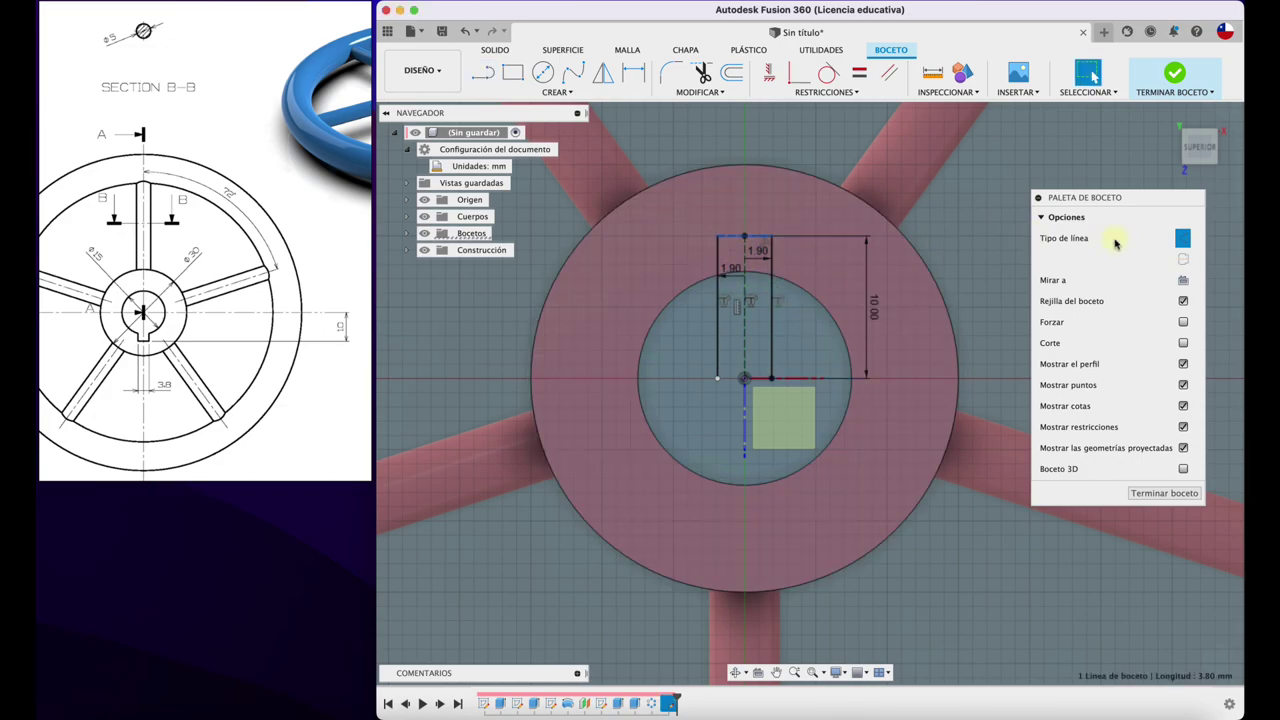
- Extrude the keyway rectangle as a 60 mm cut down through the hub
middle_click_drag(829, 366, 832, 368, "shift")
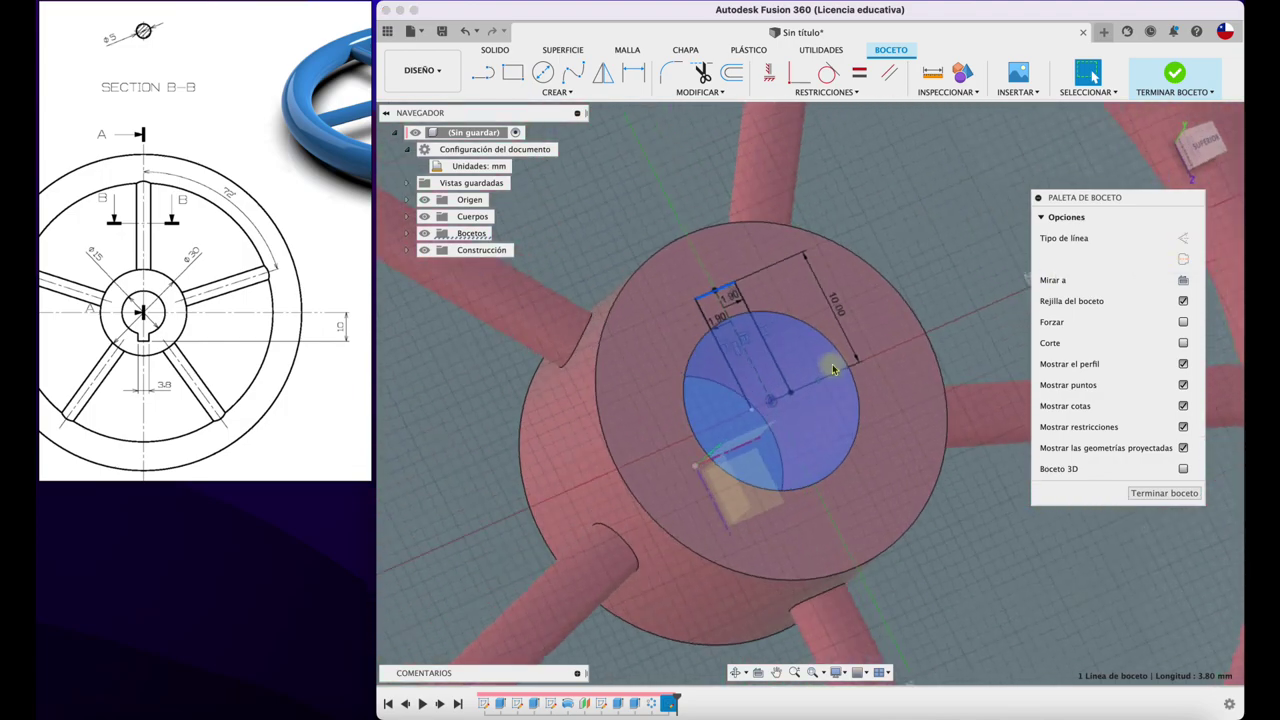
key("e")
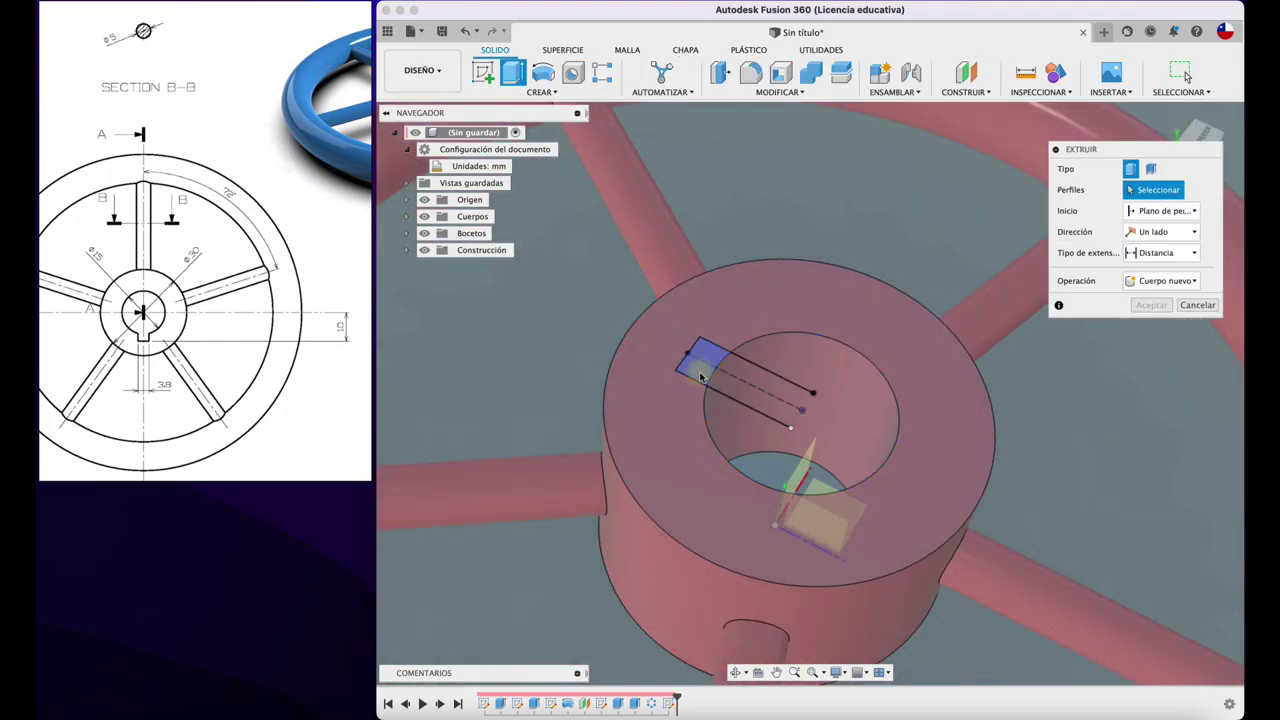
left_click(706, 372)
left_click_drag(706, 372, 656, 678)
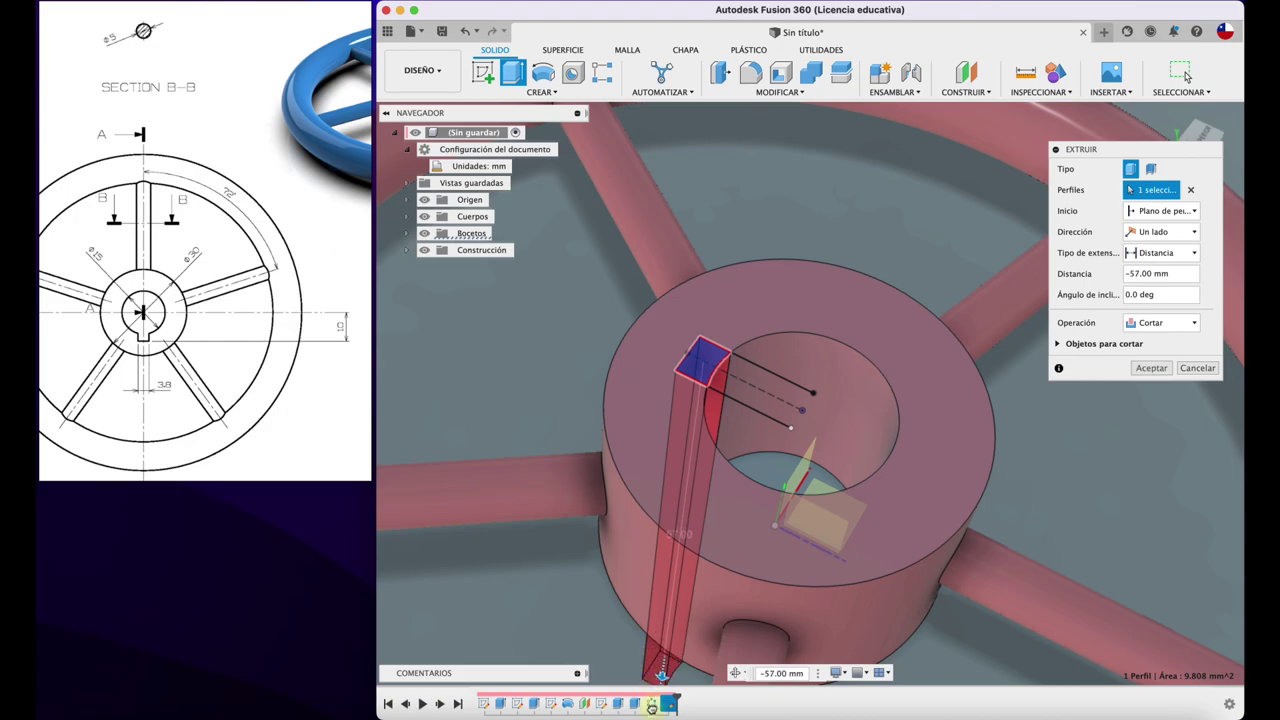
left_click(1158, 368)
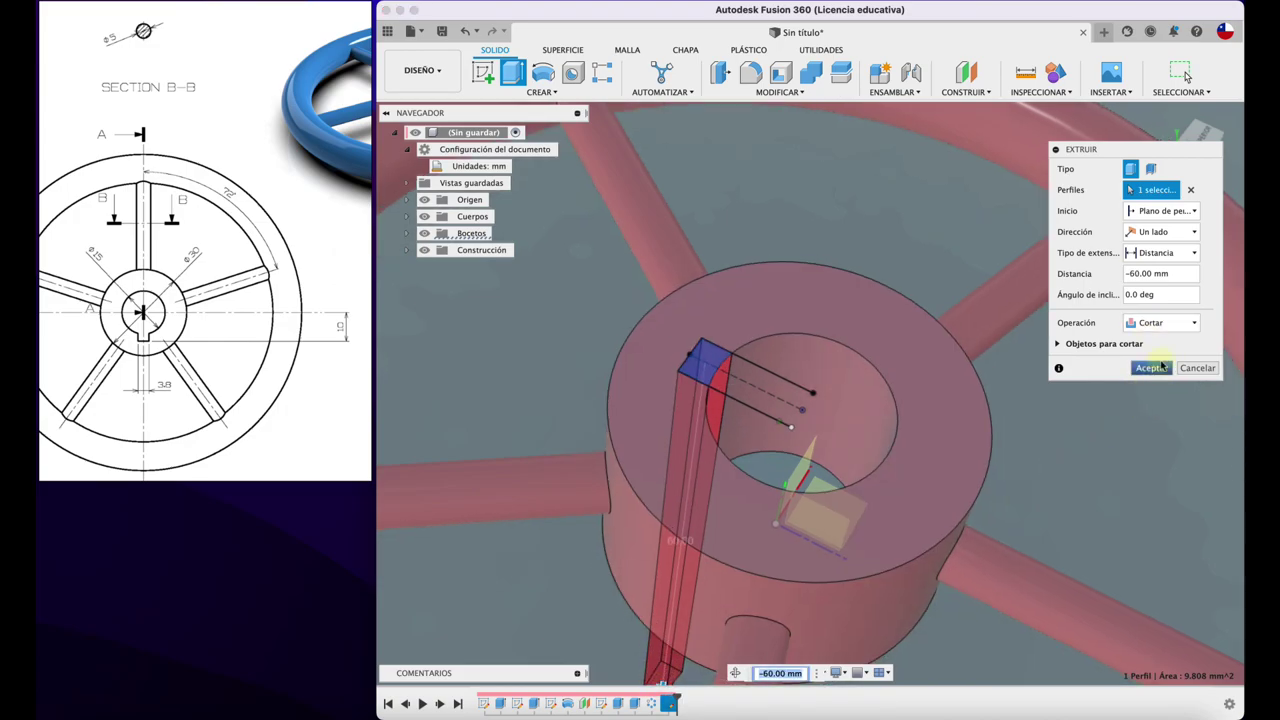
key("F6")
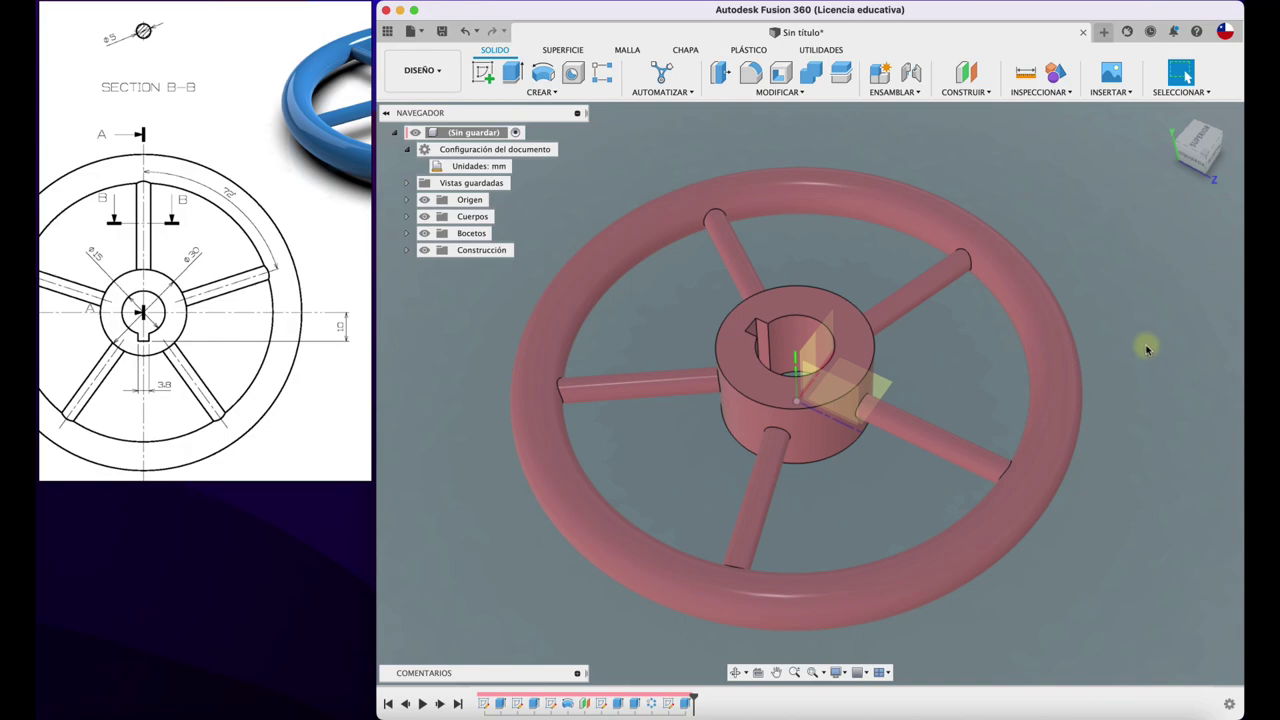
left_click(751, 72)
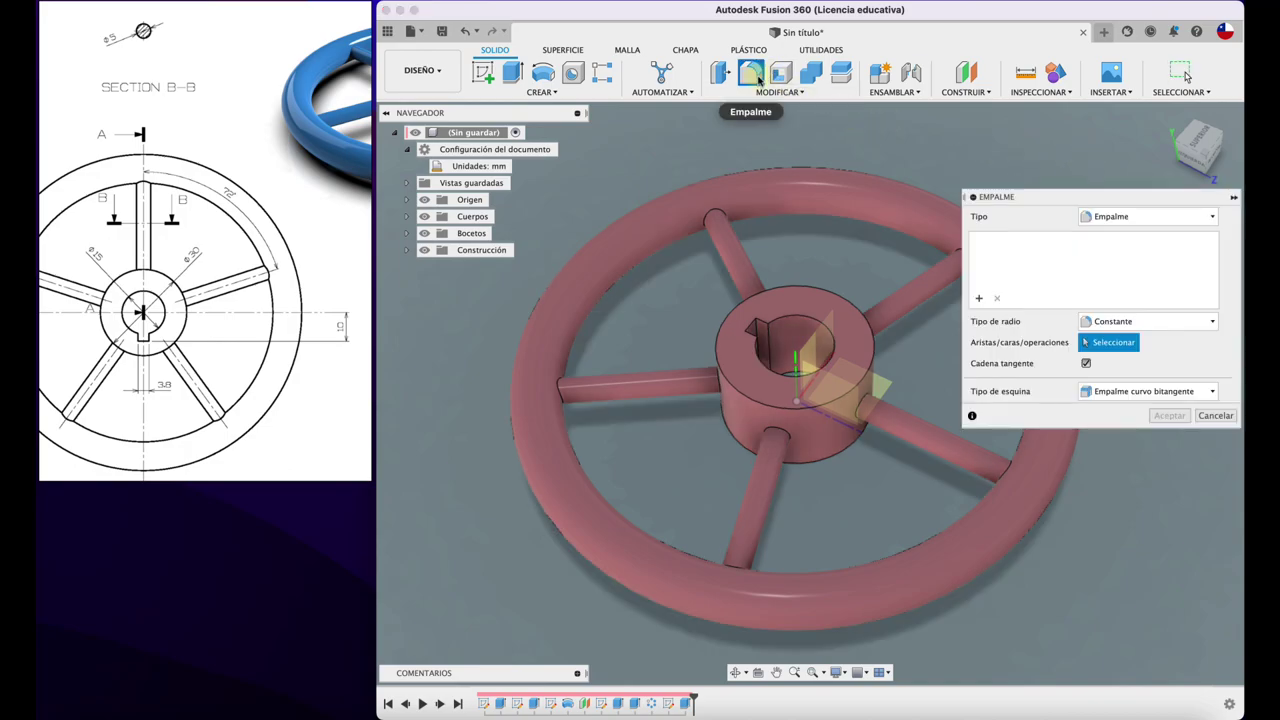
left_click(712, 216)
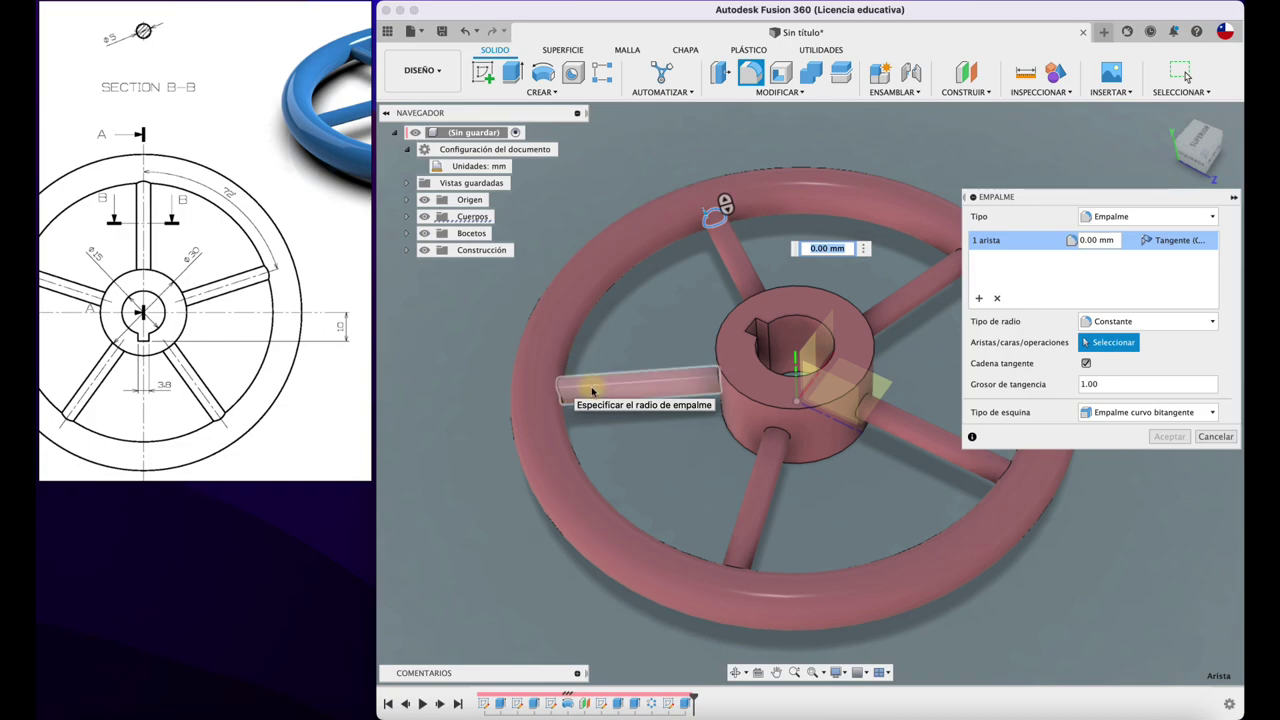
left_click(1215, 436)
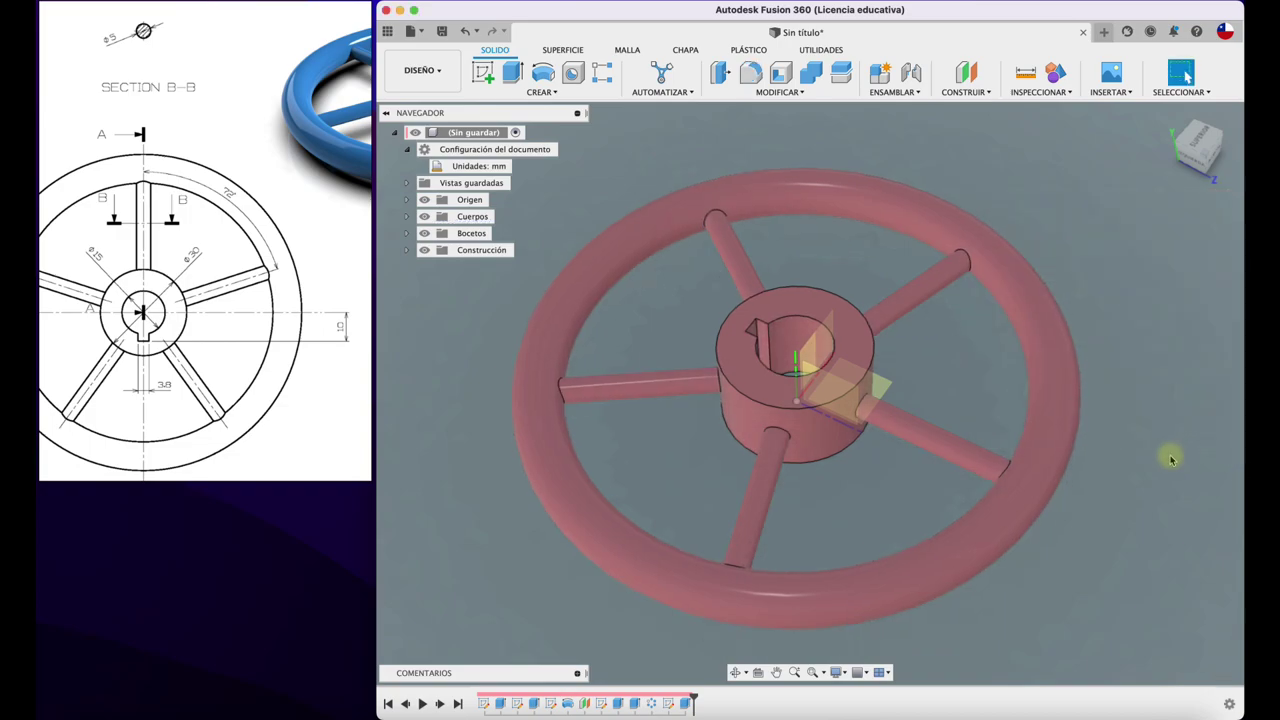